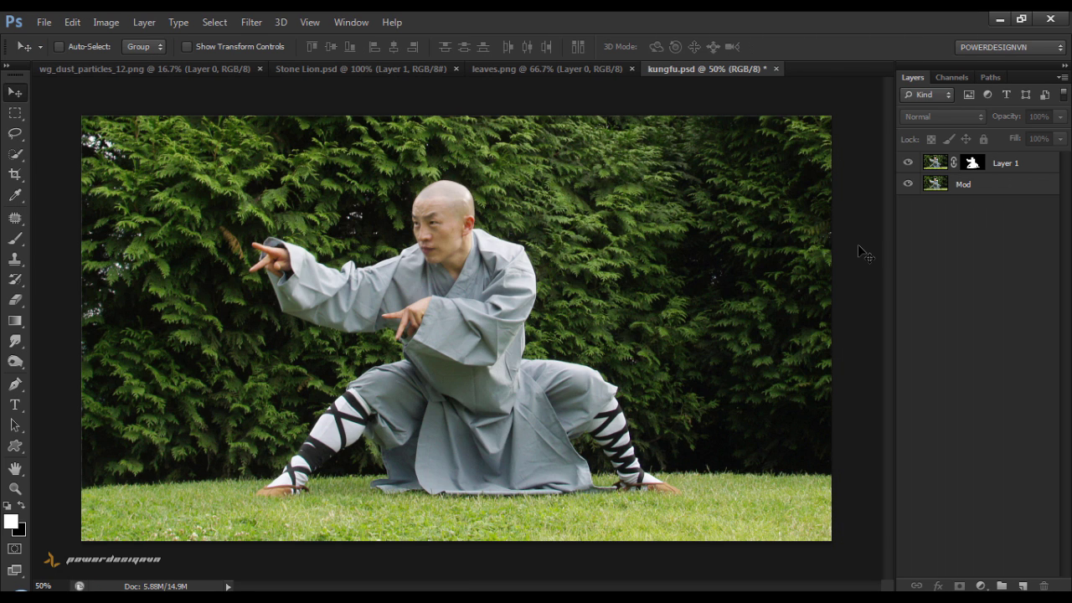
Mask the Mod layer with a black-white gradient dragged upward to hide the hedge above the grass.
click(908, 185)
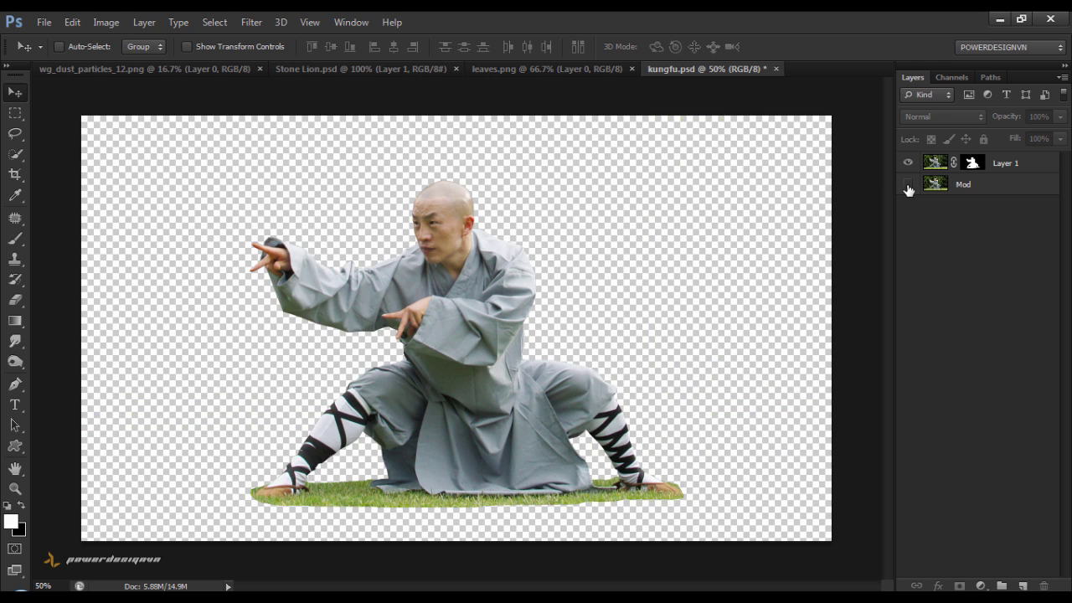
click(907, 185)
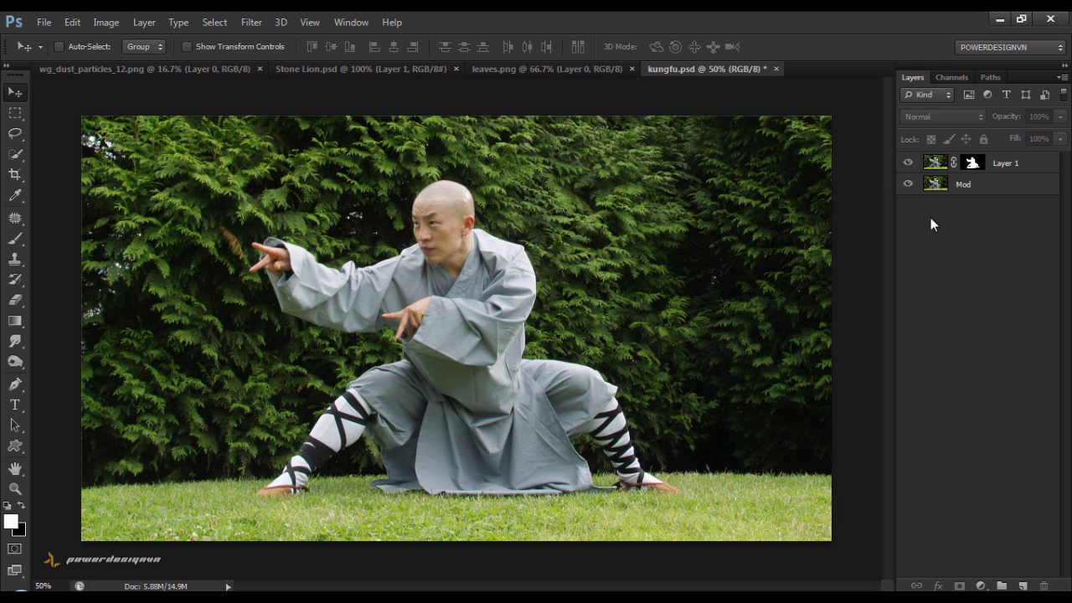
click(985, 186)
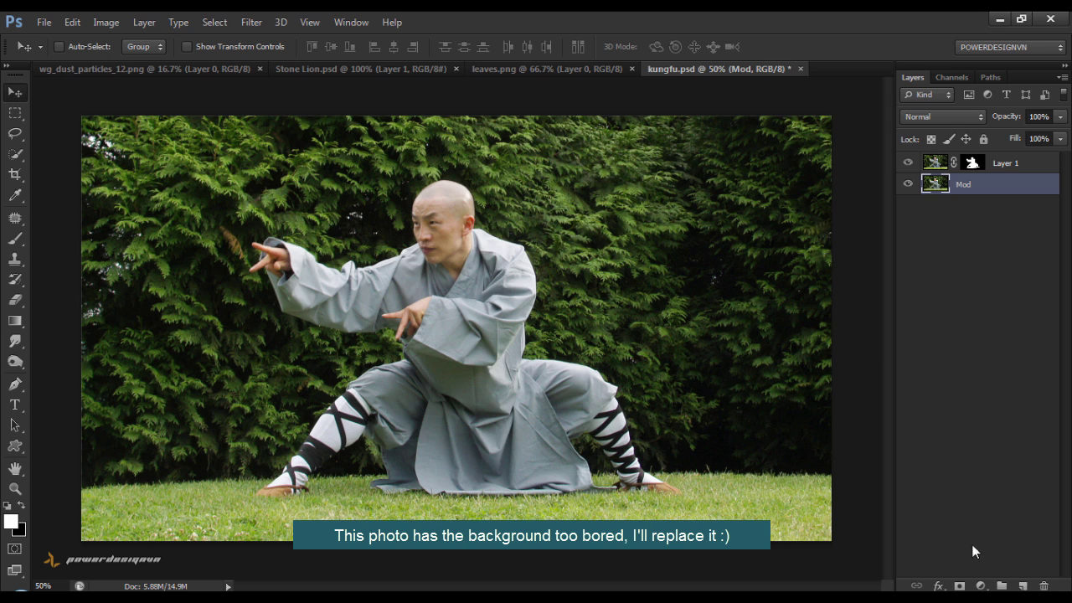
click(960, 585)
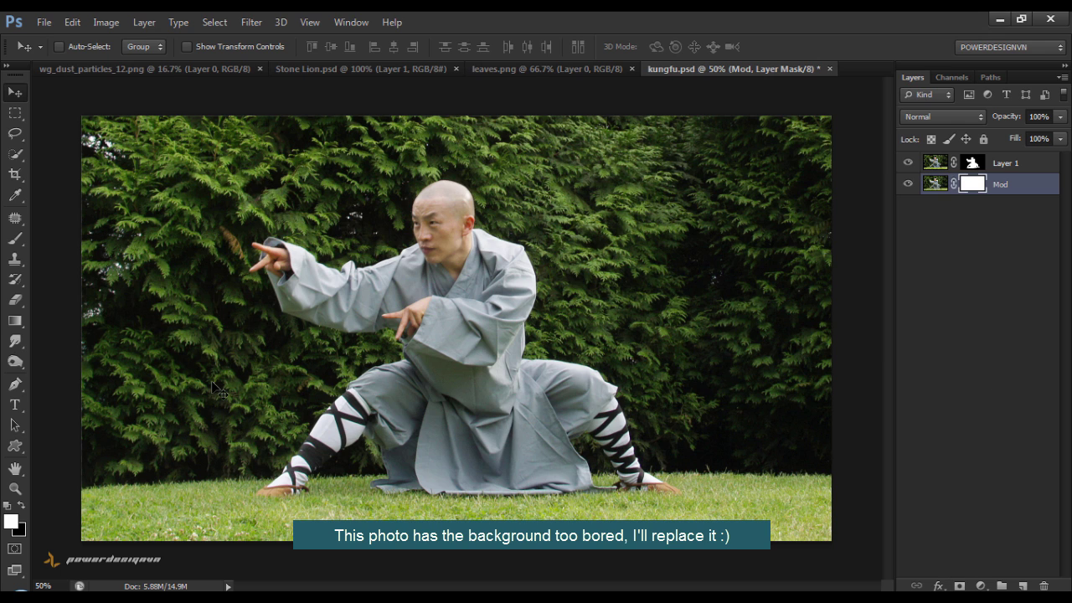
click(15, 321)
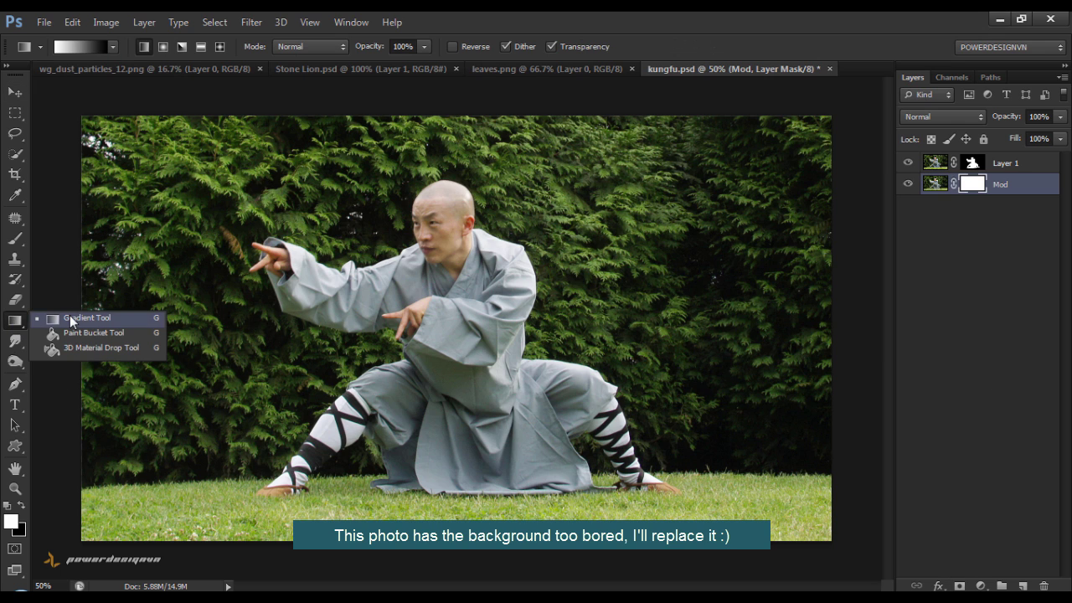
click(71, 46)
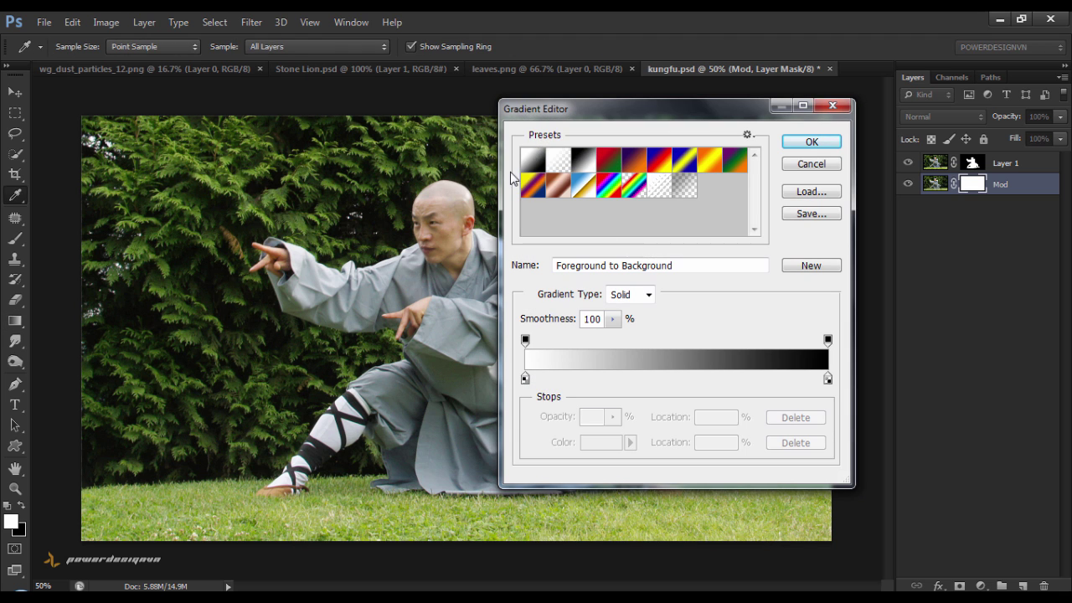
click(794, 144)
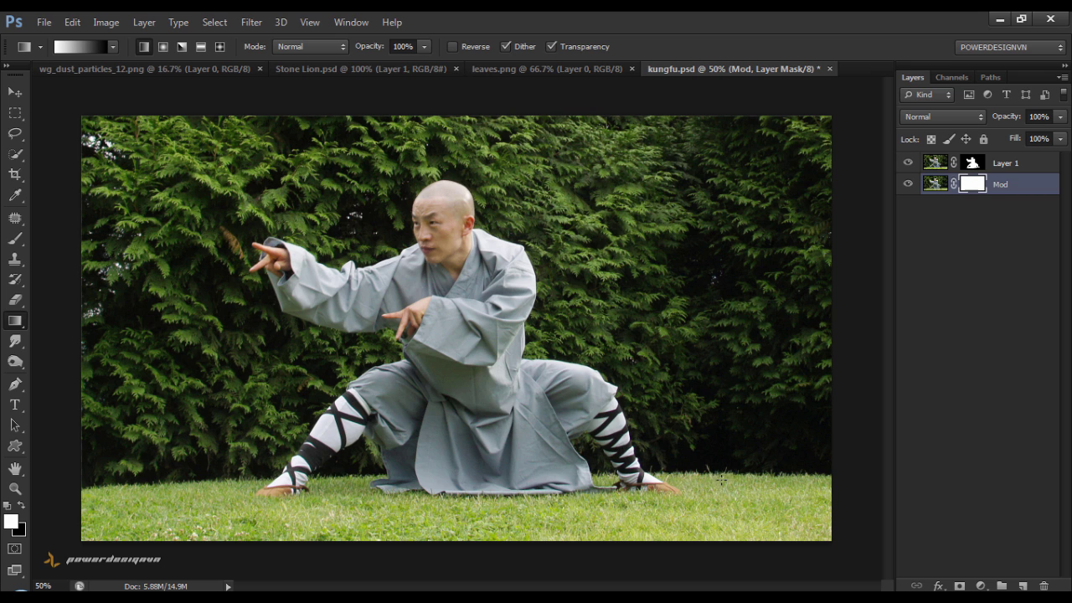
drag(720, 479, 720, 463)
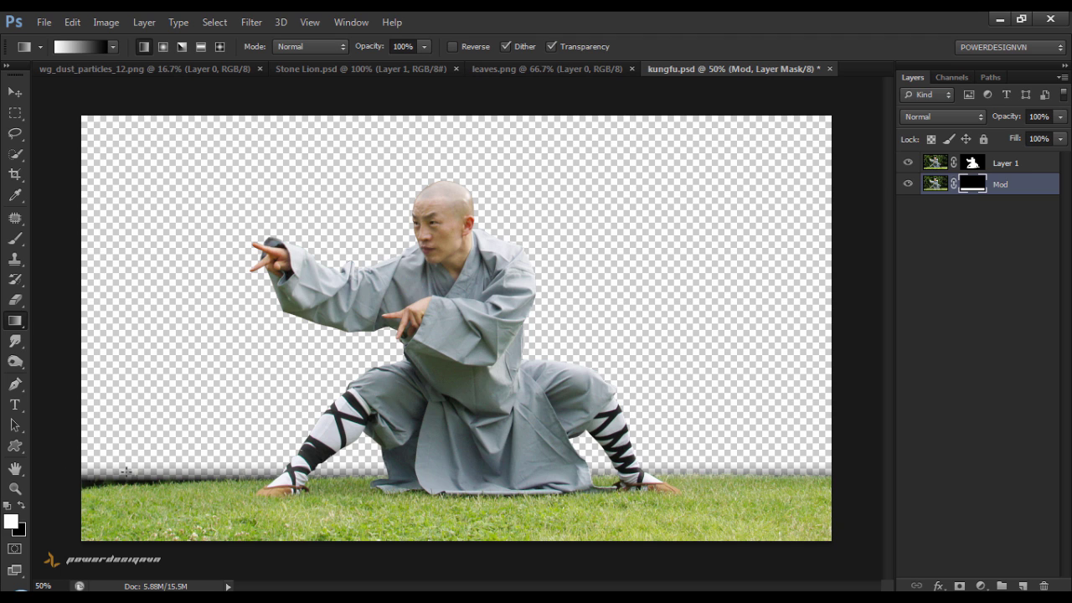
Paint black on the mask along the grass edge to remove the dark band.
click(15, 238)
click(57, 238)
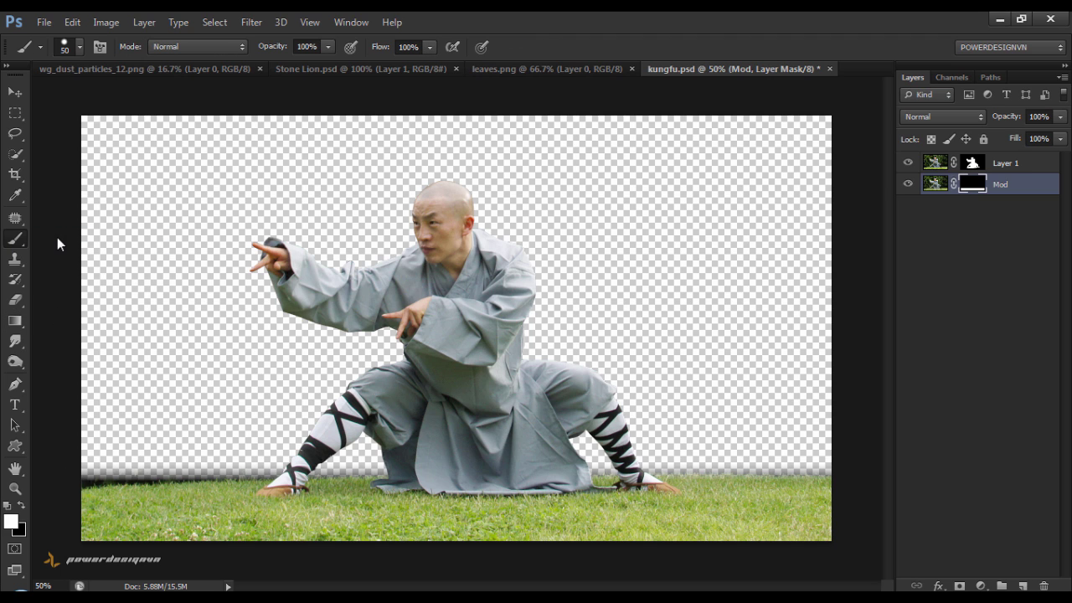
right_click(125, 404)
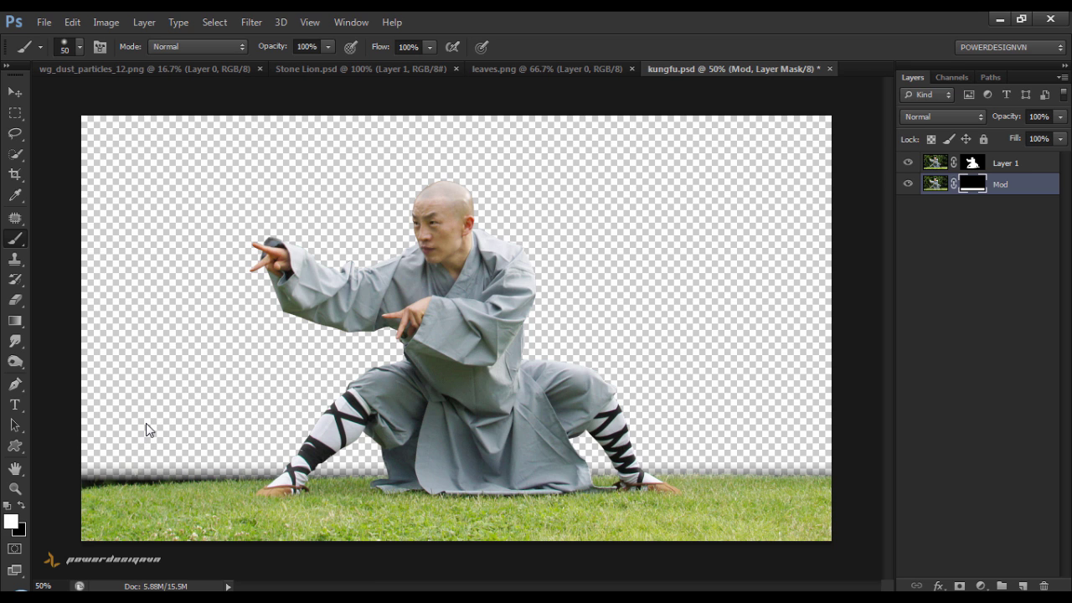
key(x)
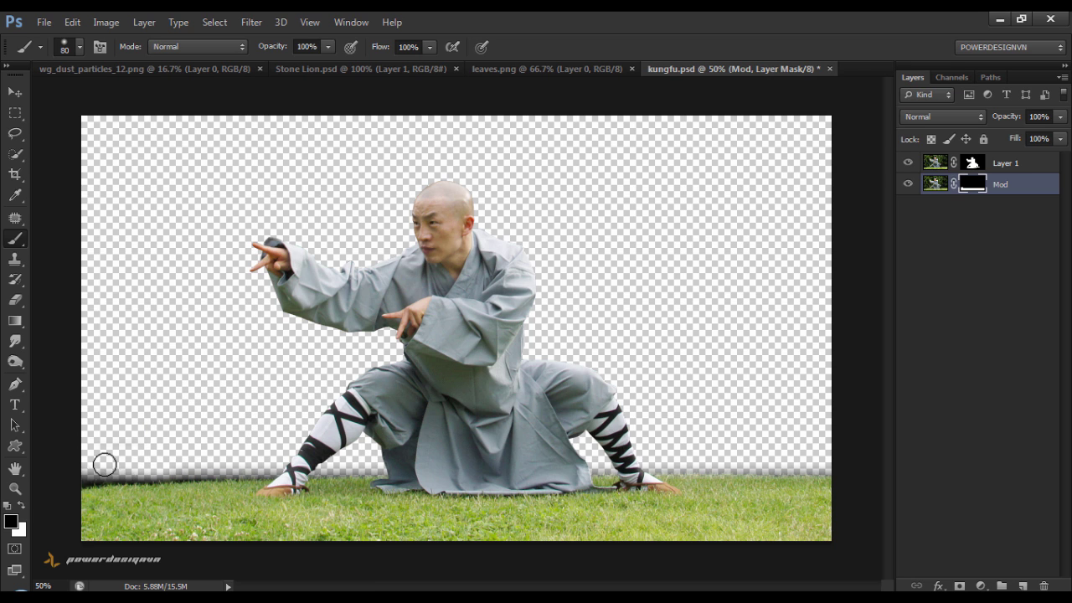
drag(73, 474, 234, 463)
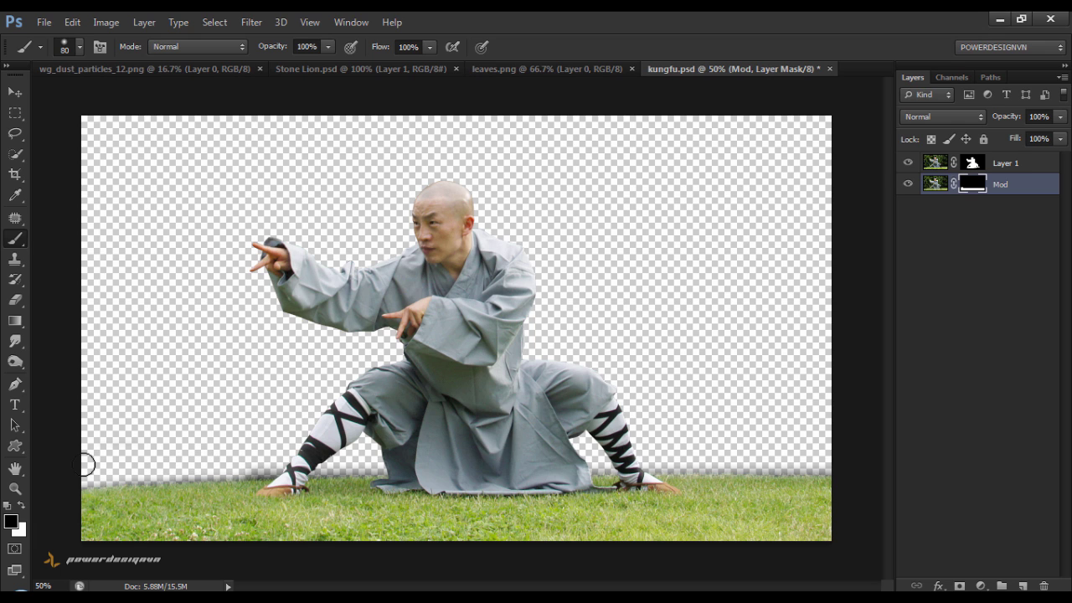
Merge the cutout and Mod layers into one layer named 'mod'.
click(946, 291)
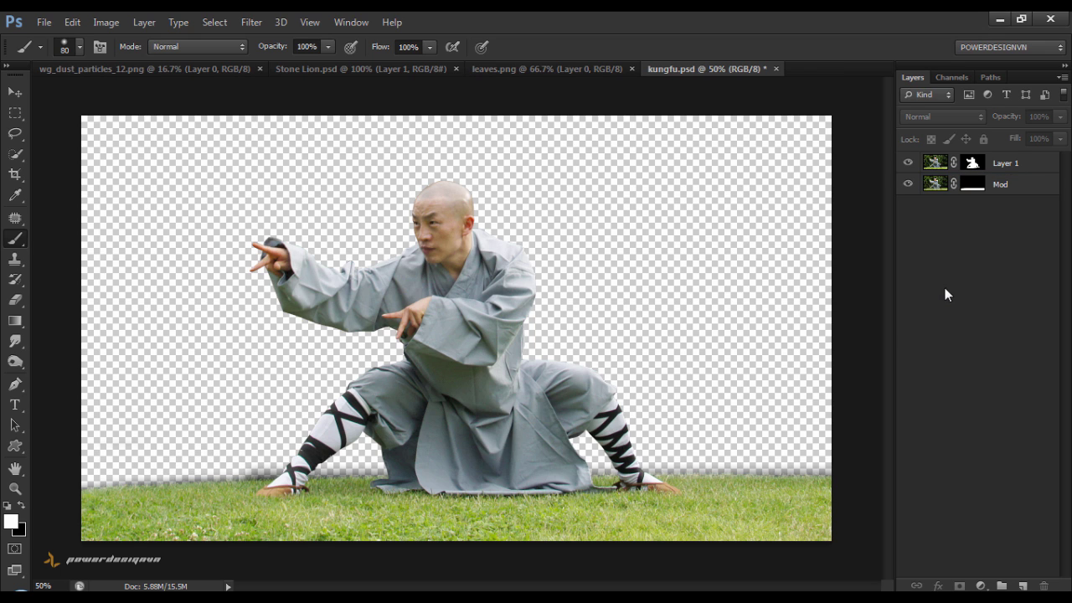
click(18, 94)
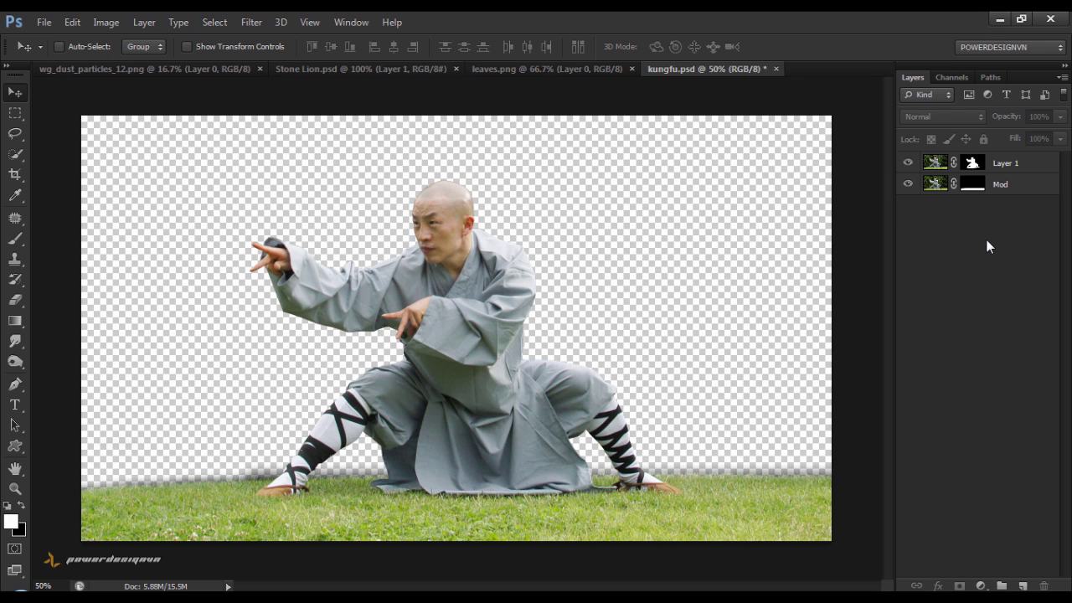
click(1011, 171)
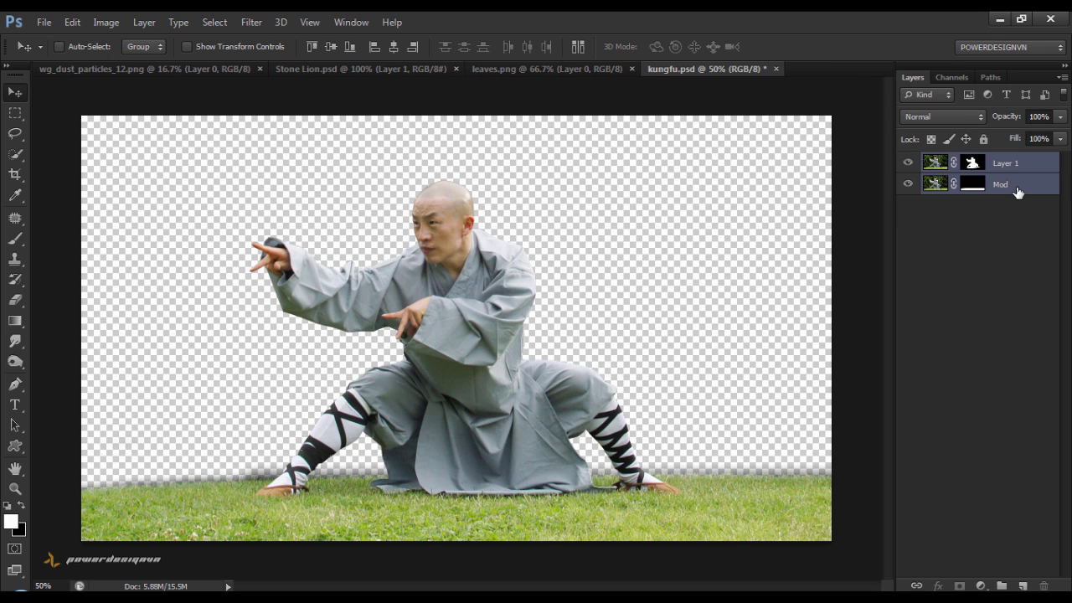
key(ctrl+e)
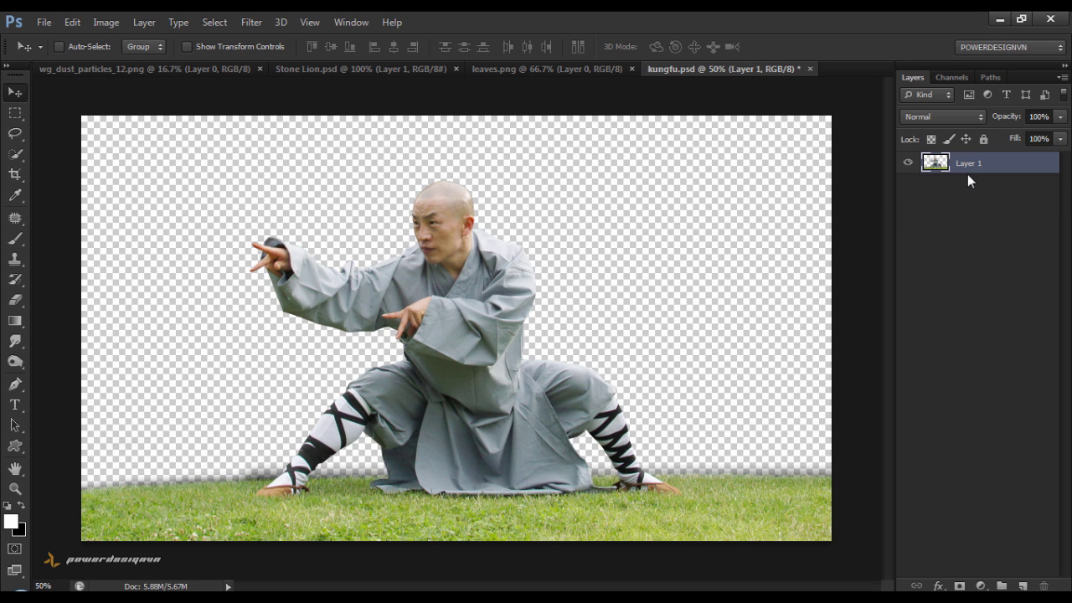
double_click(967, 165)
text(mod)
key(Return)
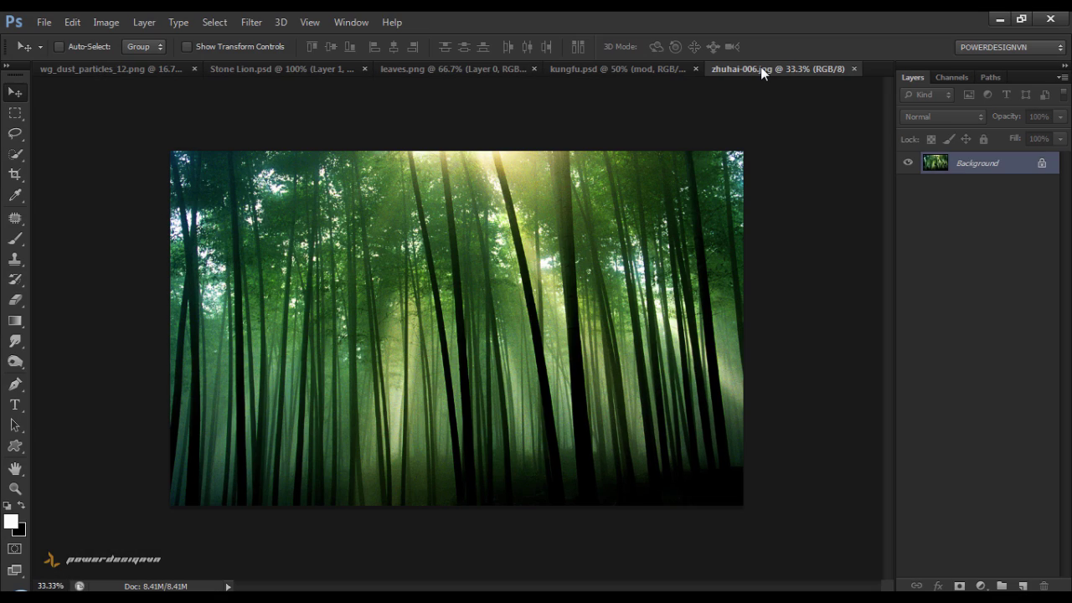
Paste the whole bamboo forest image into kungfu.psd as a new layer beneath mod.
key(ctrl+a)
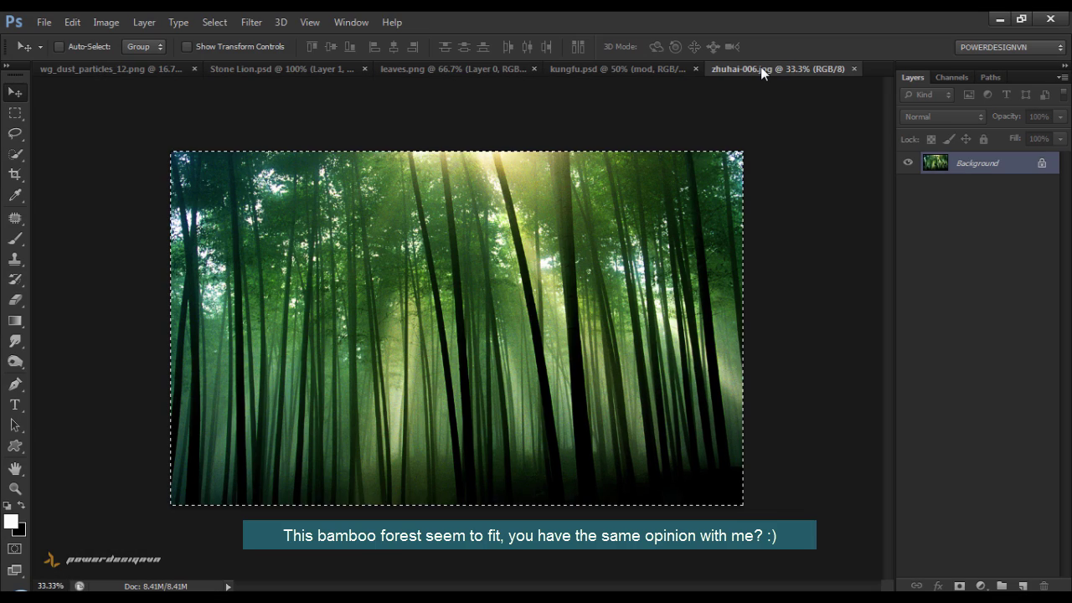
click(599, 67)
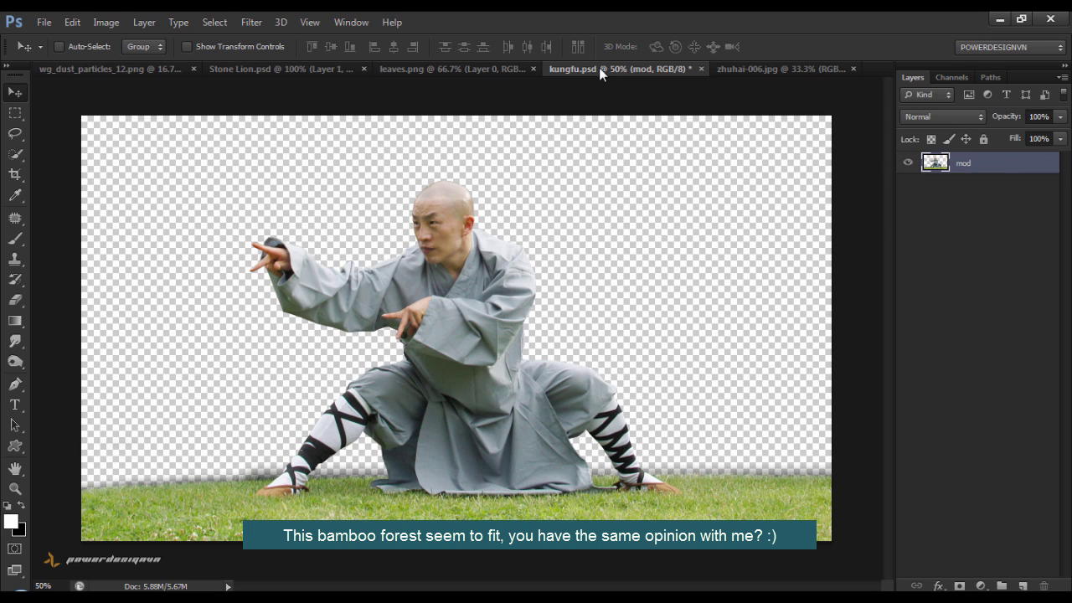
click(987, 245)
key(ctrl+v)
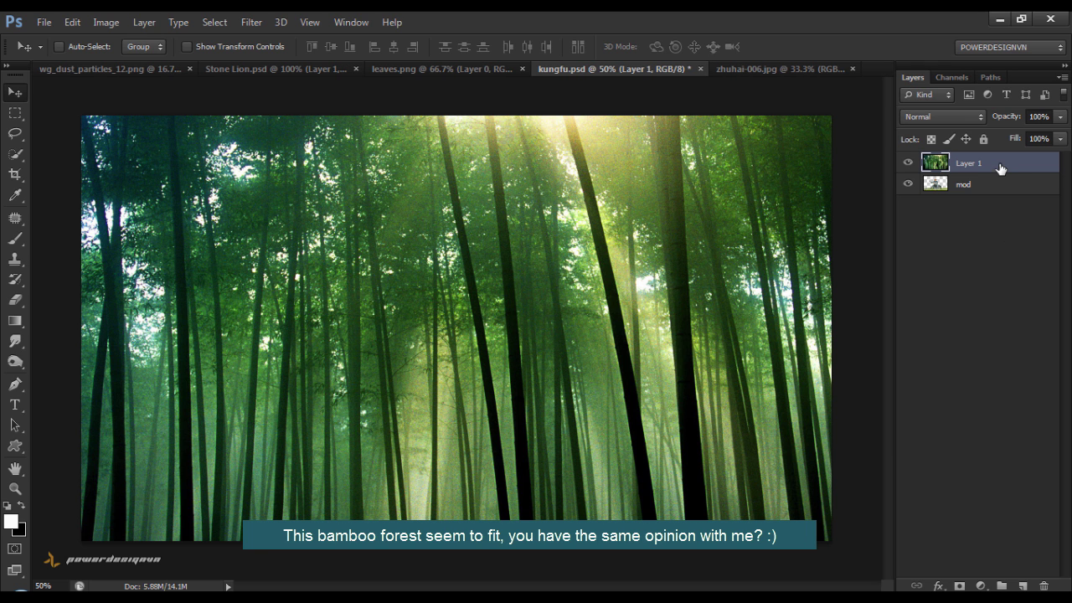
drag(999, 171, 996, 214)
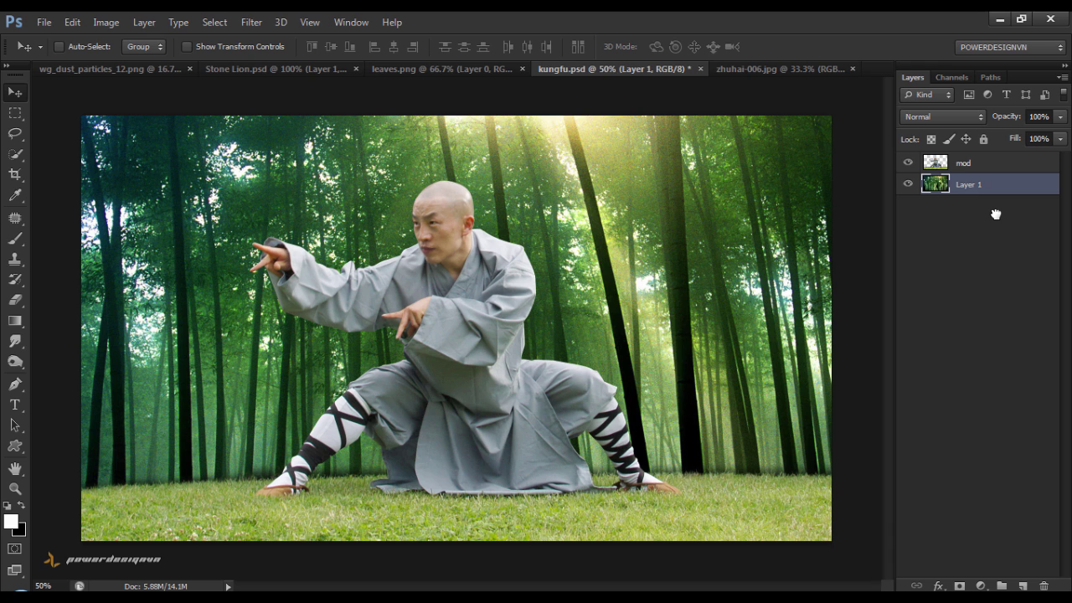
key(ctrl+t)
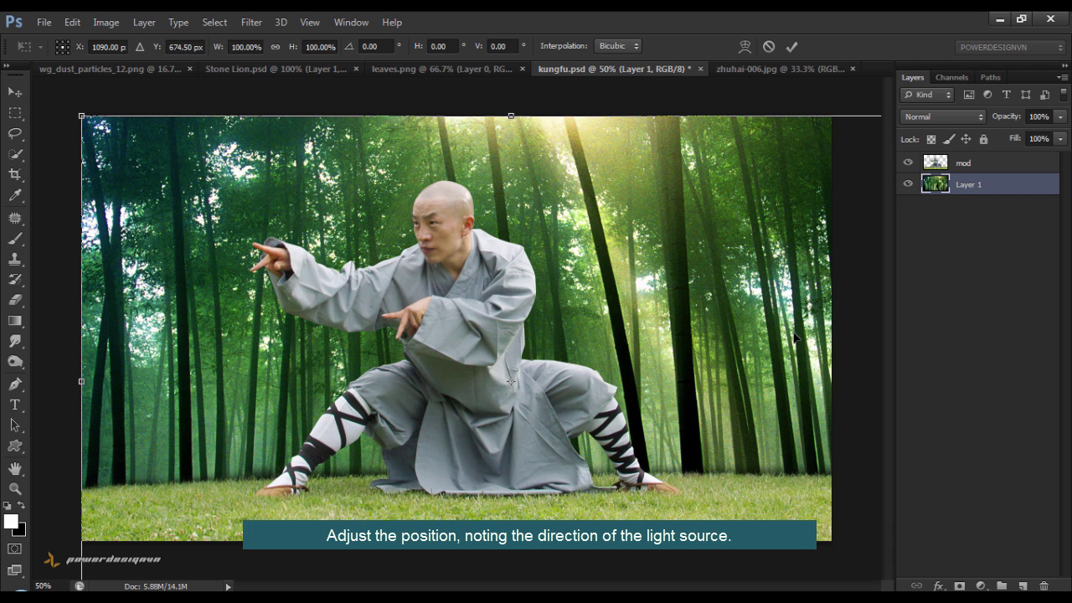
Scale the bamboo forest to about 88%, flip it horizontally and nudge it into position.
key(ctrl+minus)
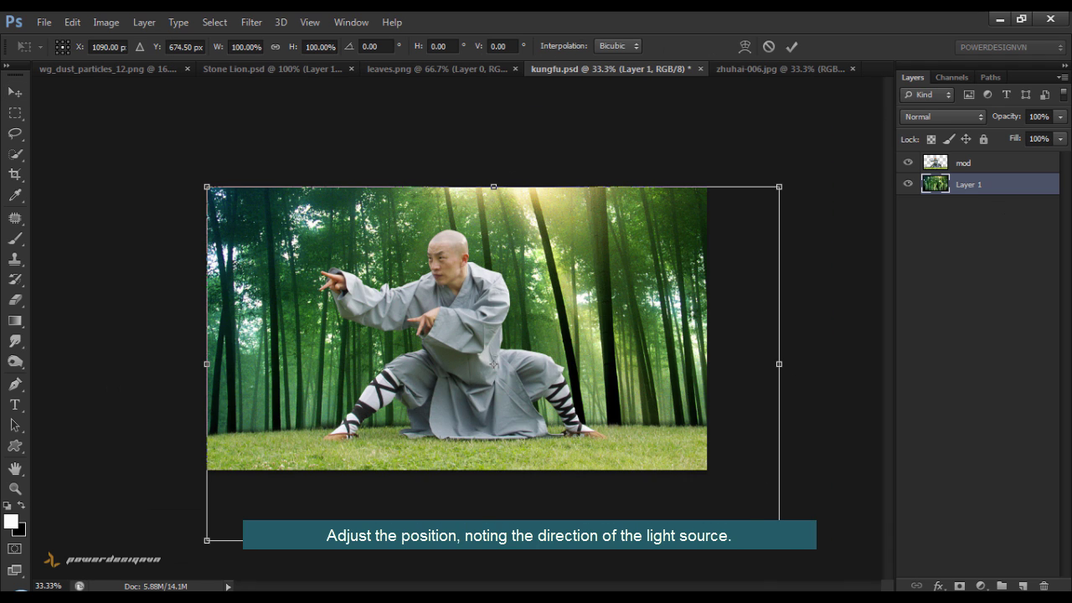
drag(778, 540, 712, 499)
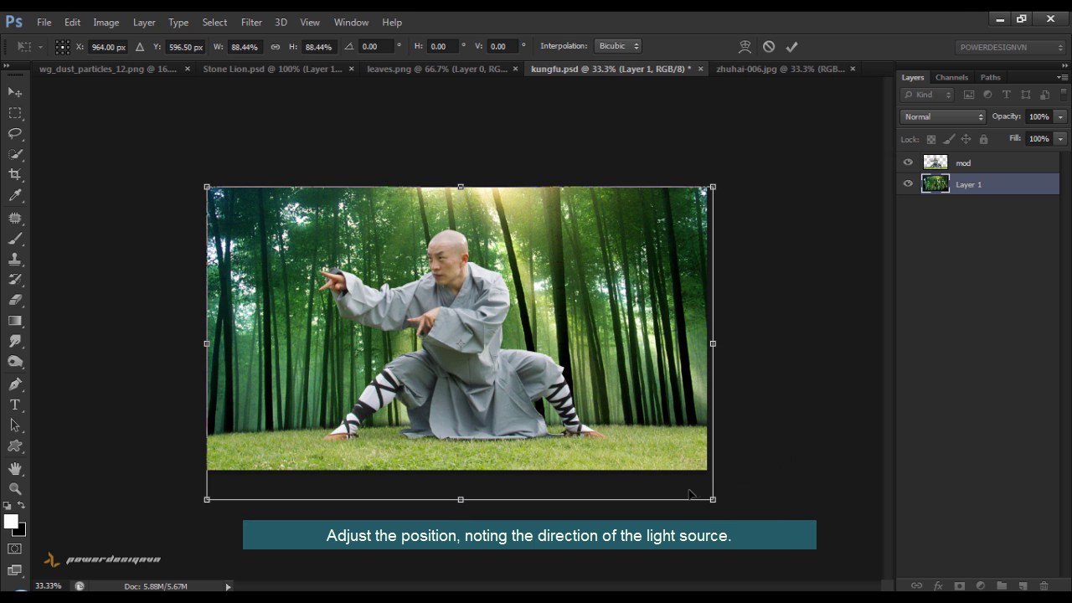
right_click(669, 450)
click(710, 423)
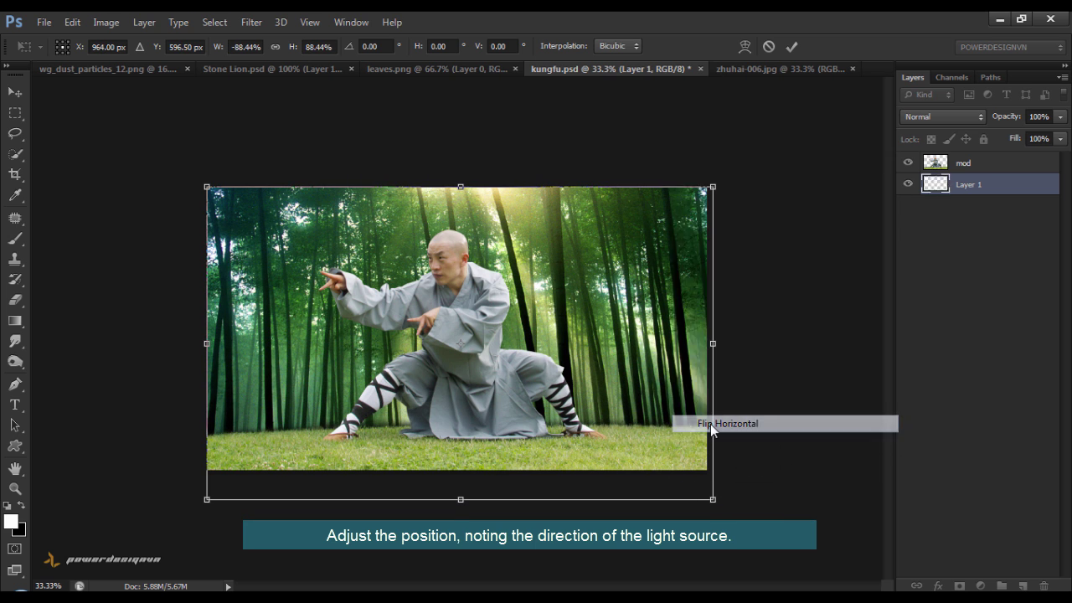
drag(643, 338, 643, 260)
key(Left)
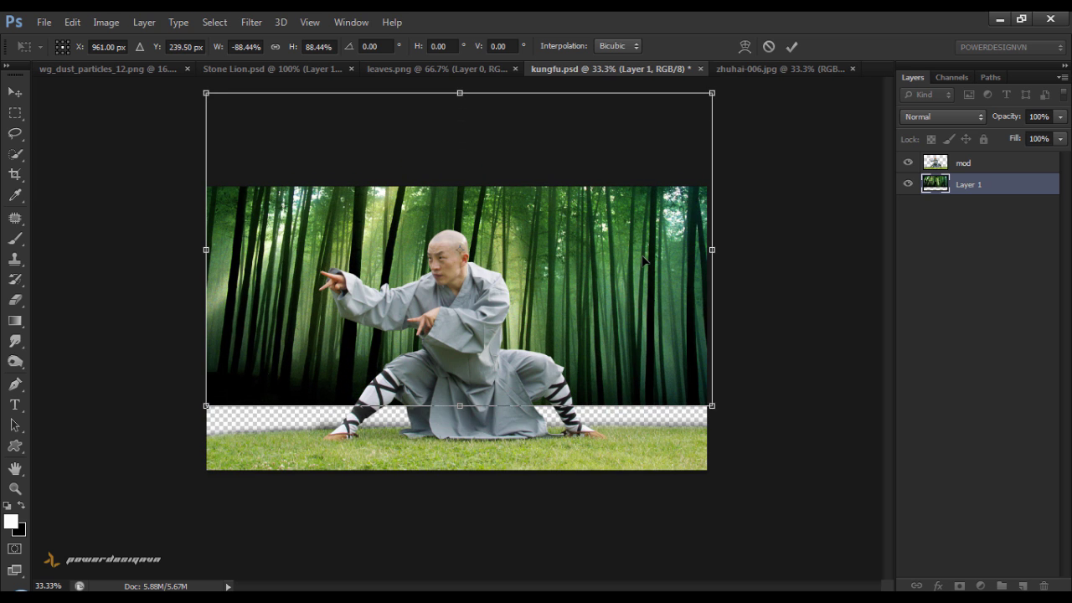
key(Down)
key(Down)
key(Down)
key(Down)
key(Down)
key(Down)
key(Down)
key(Down)
key(Down)
key(Down)
key(Down)
key(Down)
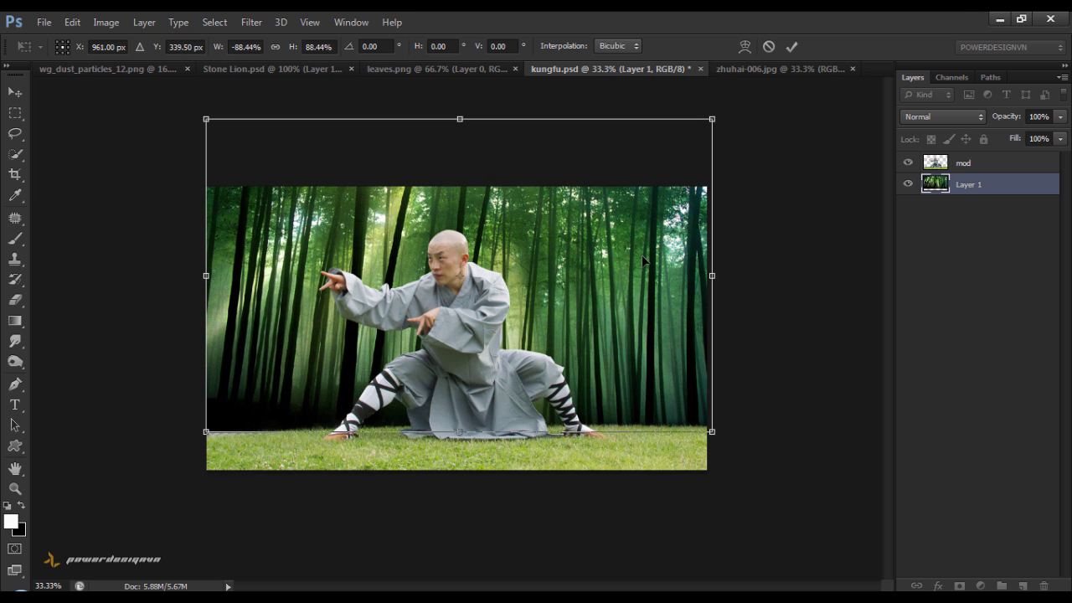
key(Down)
key(Down)
key(Down)
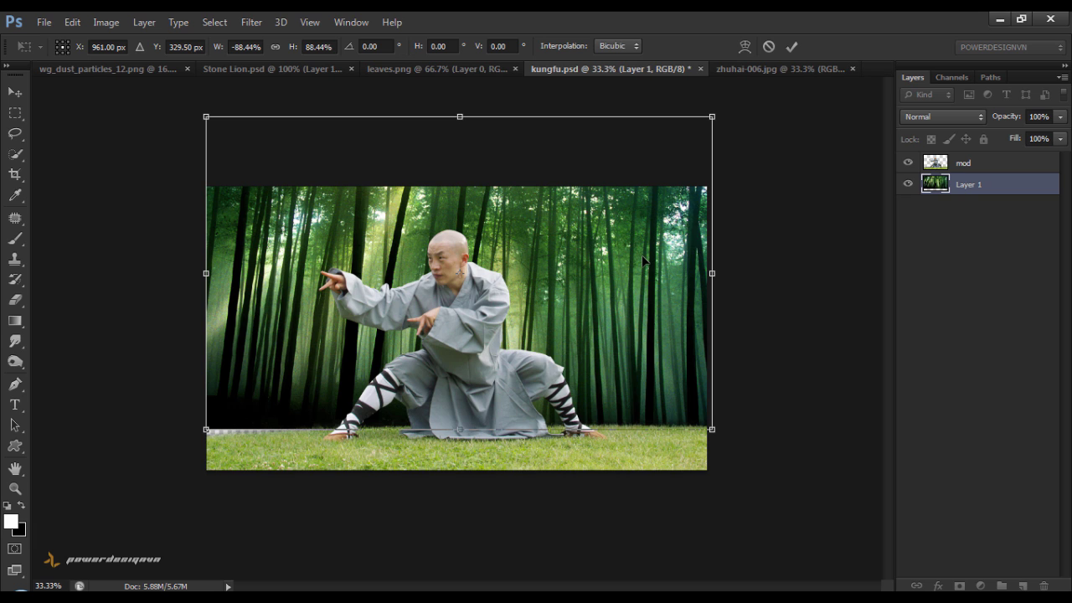
Warp the forest's lower-left corner downward to cover the gap and commit.
right_click(614, 249)
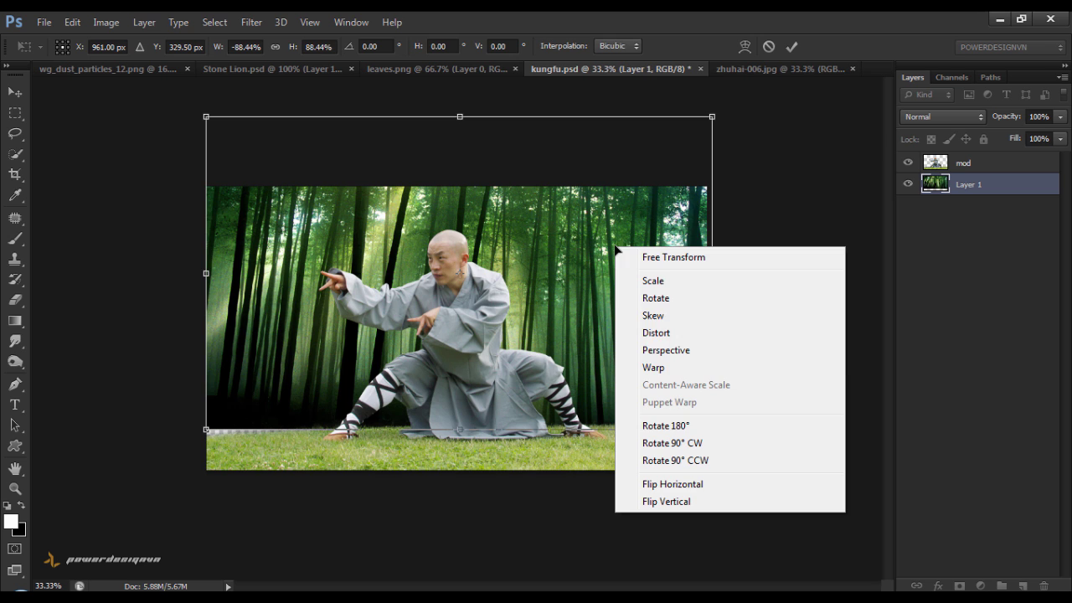
click(649, 366)
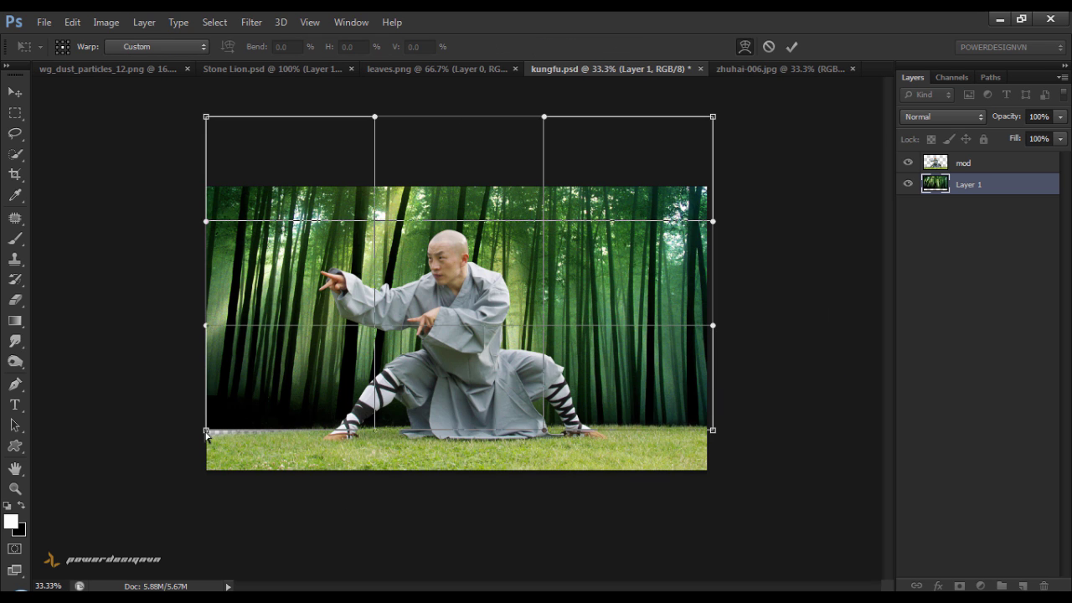
drag(206, 433, 205, 442)
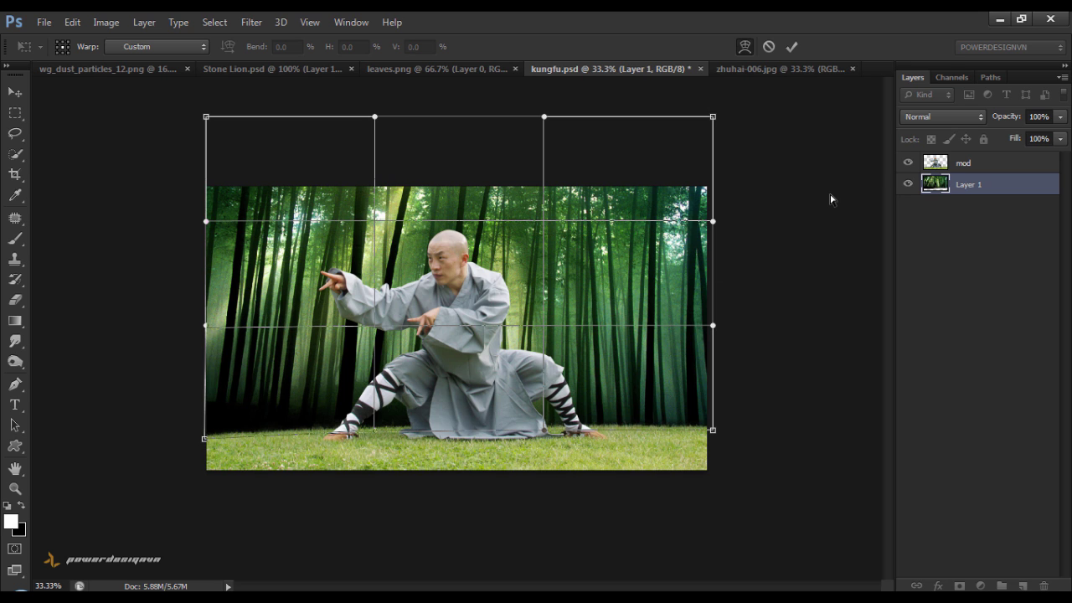
click(792, 47)
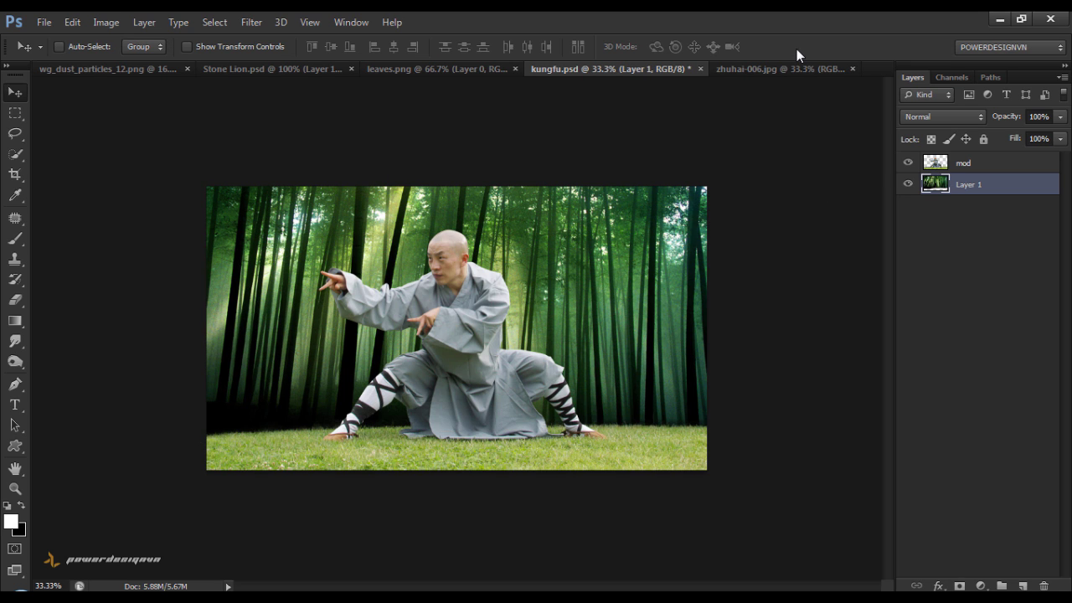
Rename the bamboo forest layer to 'background'.
click(982, 342)
double_click(969, 184)
text(backgrou)
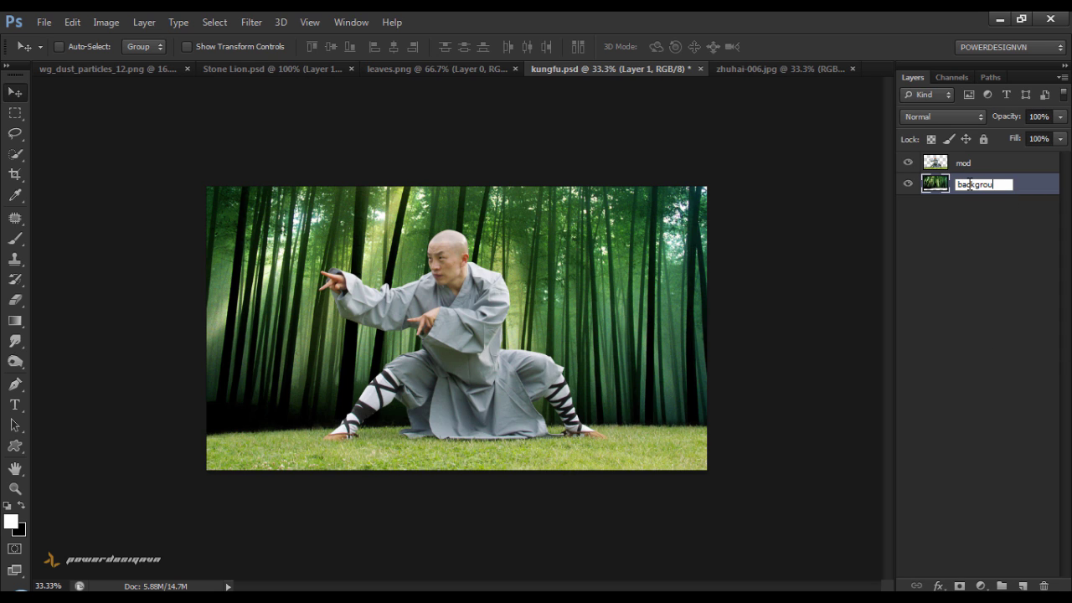
text(nd)
key(Return)
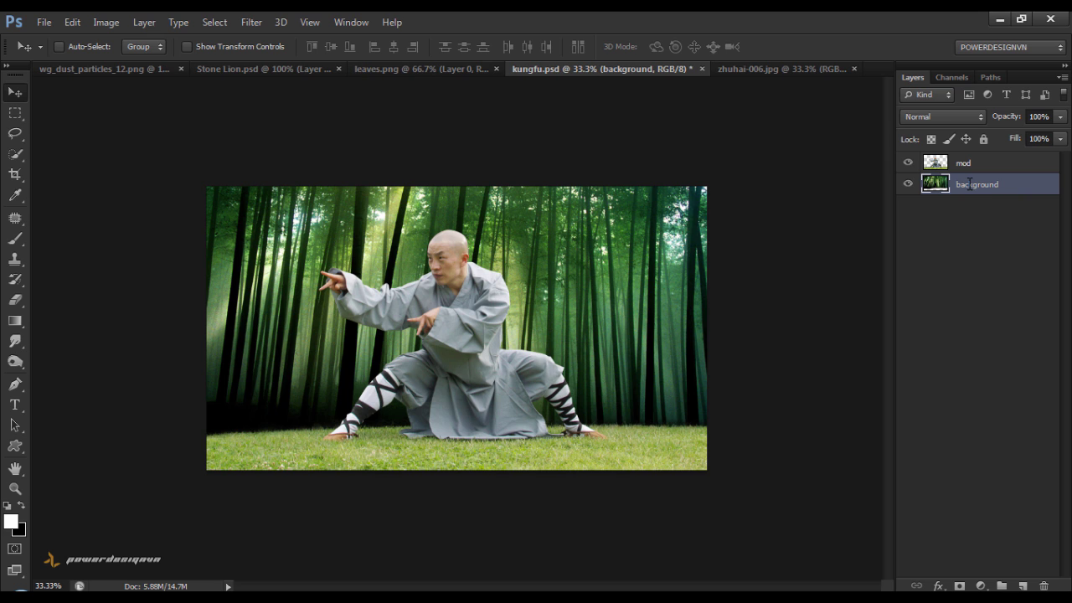
Add a Hue/Saturation adjustment above the forest with Saturation -42.
click(983, 586)
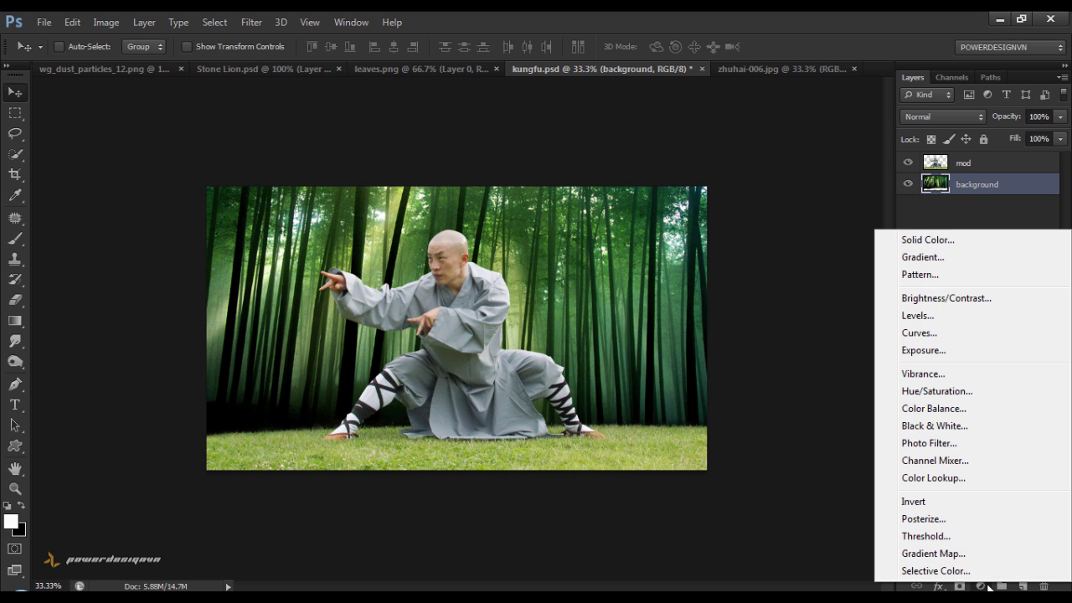
click(954, 393)
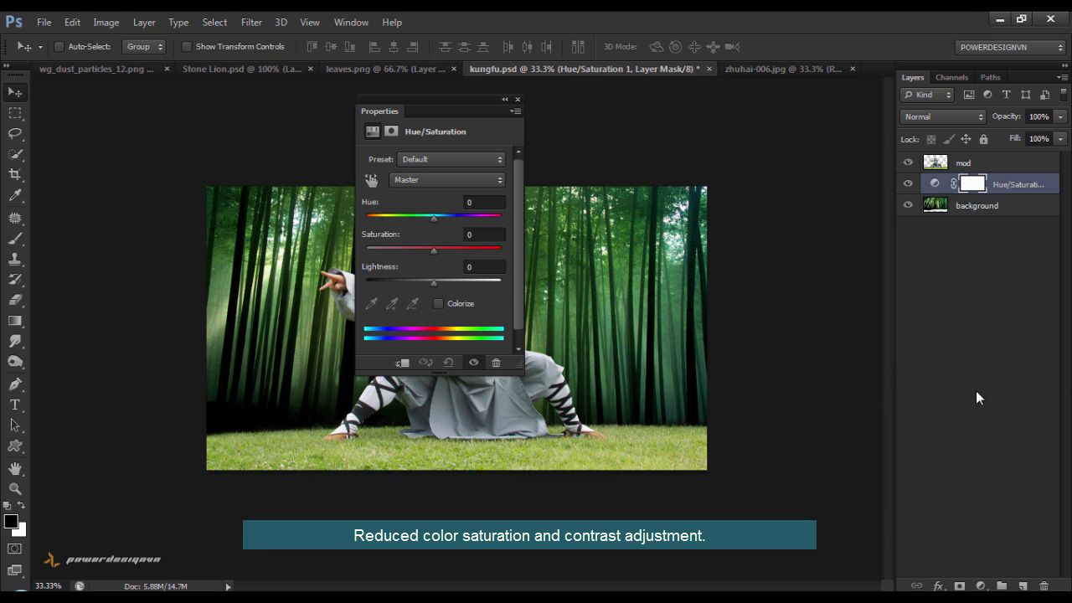
mouse_move(409, 109)
mouse_down()
mouse_move(623, 108)
mouse_move(762, 89)
mouse_up()
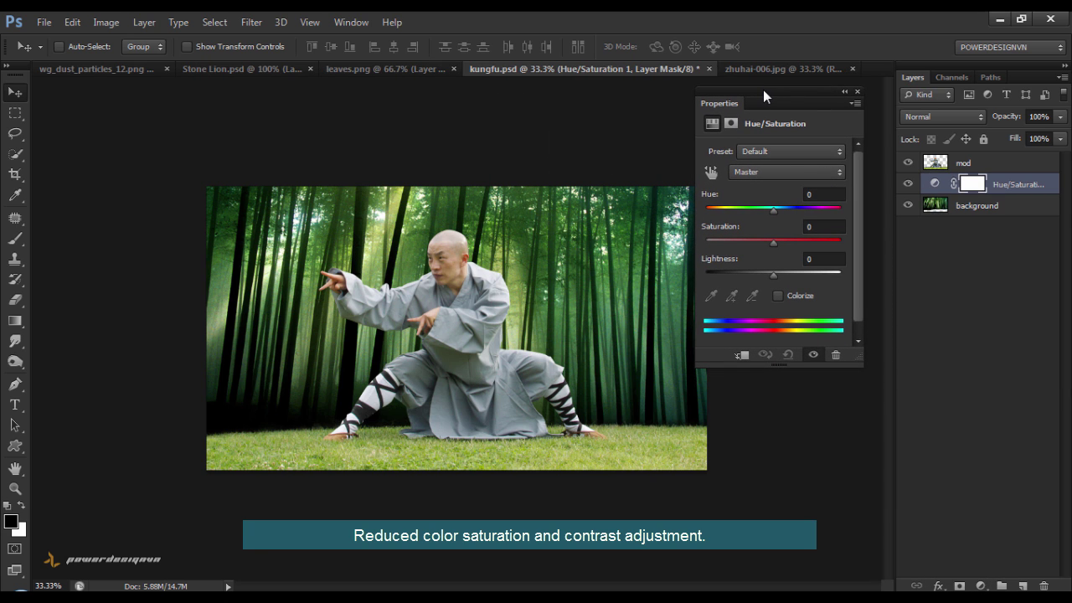
drag(767, 246, 747, 243)
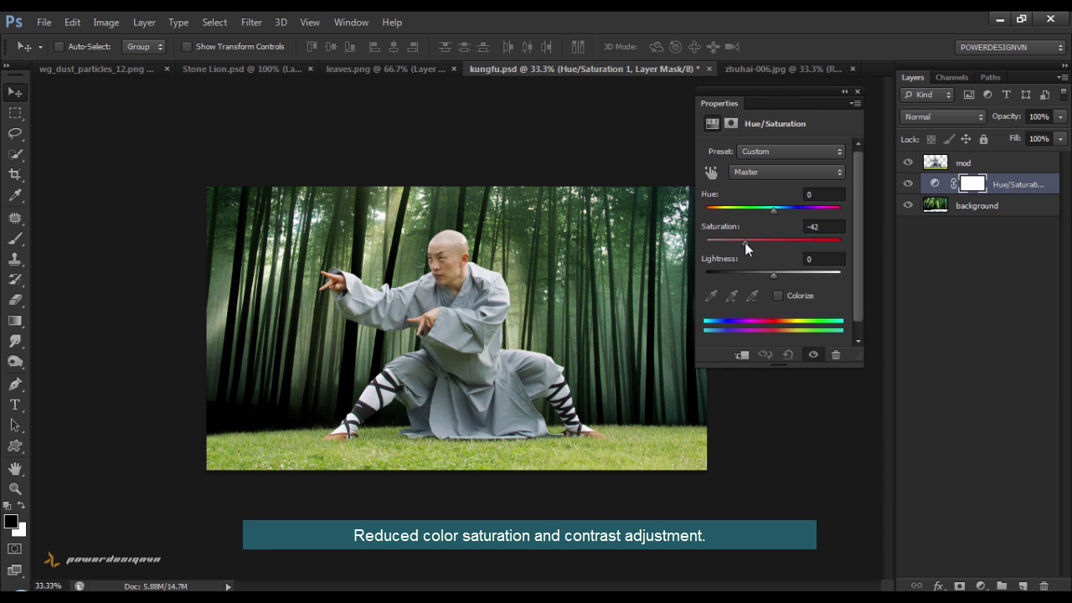
click(856, 91)
key(ctrl+plus)
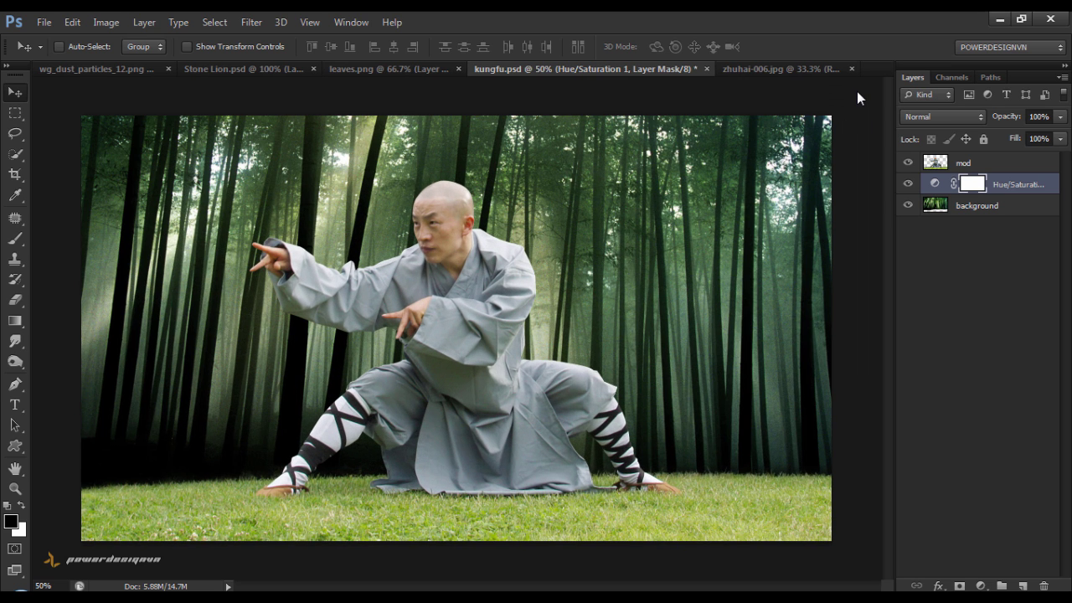
Add a Color Balance adjustment pushing the midtones Yellow–Blue to +31.
click(980, 585)
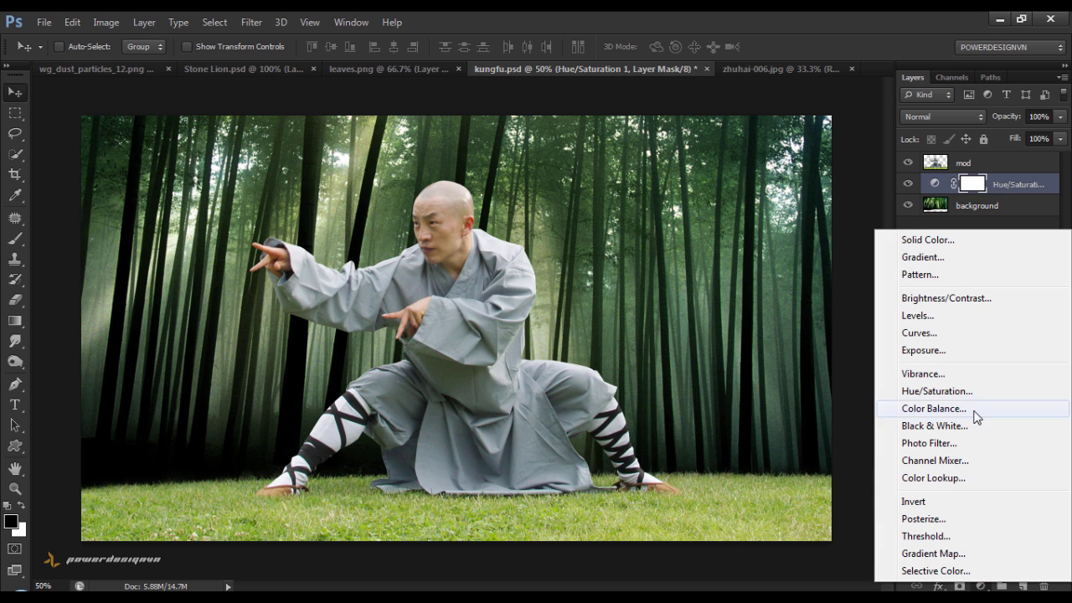
click(971, 409)
drag(748, 242, 763, 243)
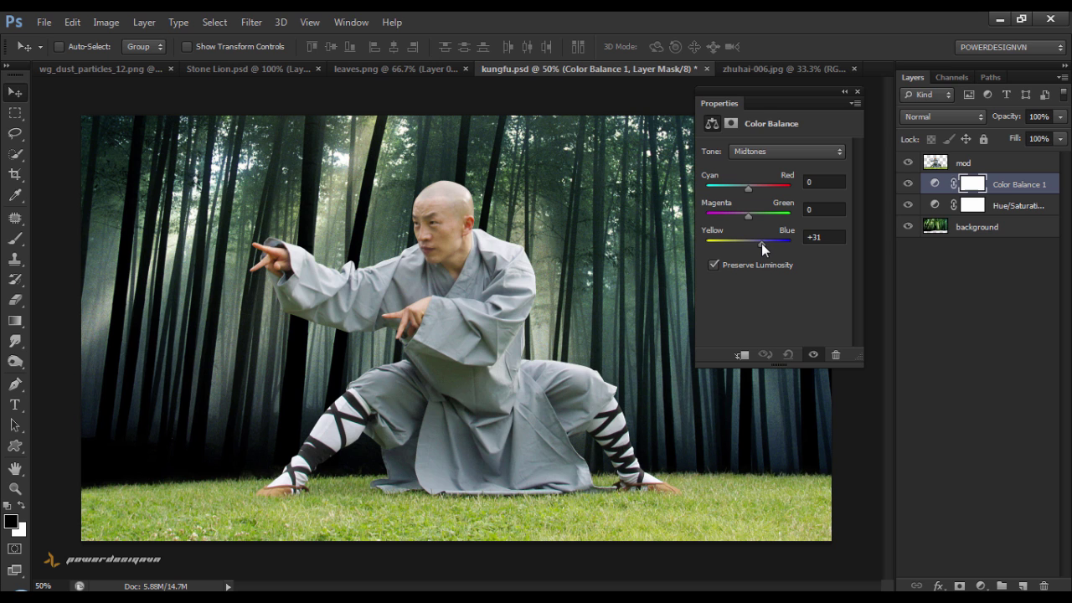
click(857, 92)
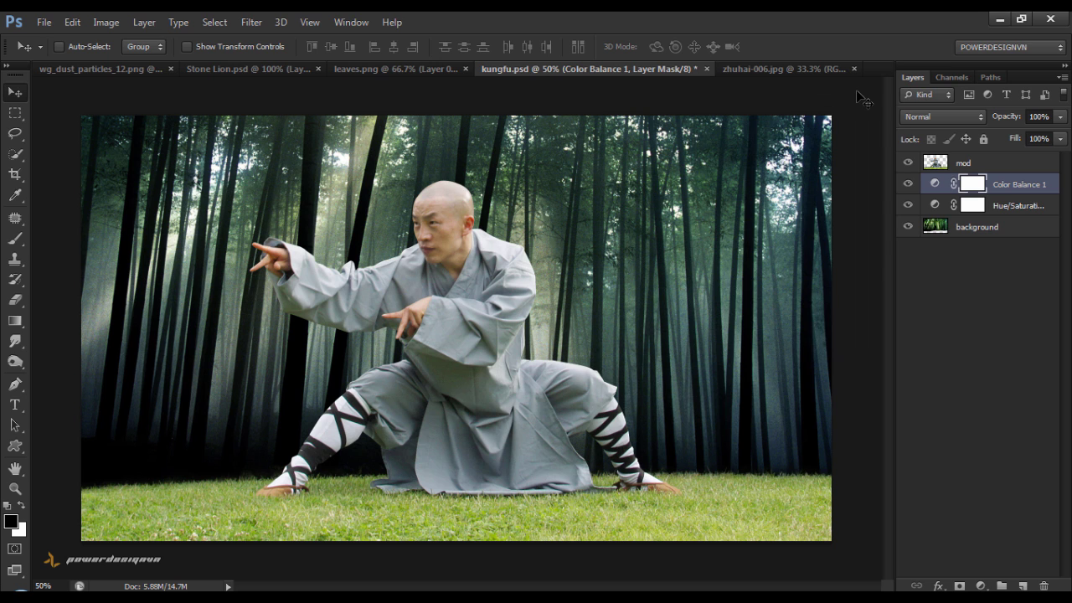
click(998, 167)
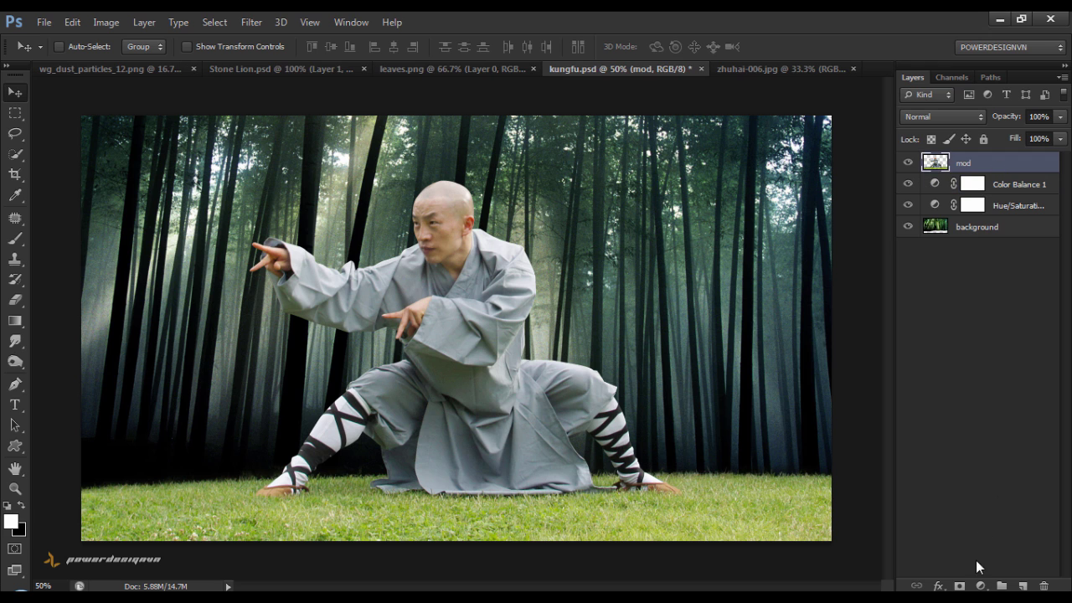
Add a Hue/Saturation layer clipped to mod with Saturation -36.
click(980, 585)
click(968, 394)
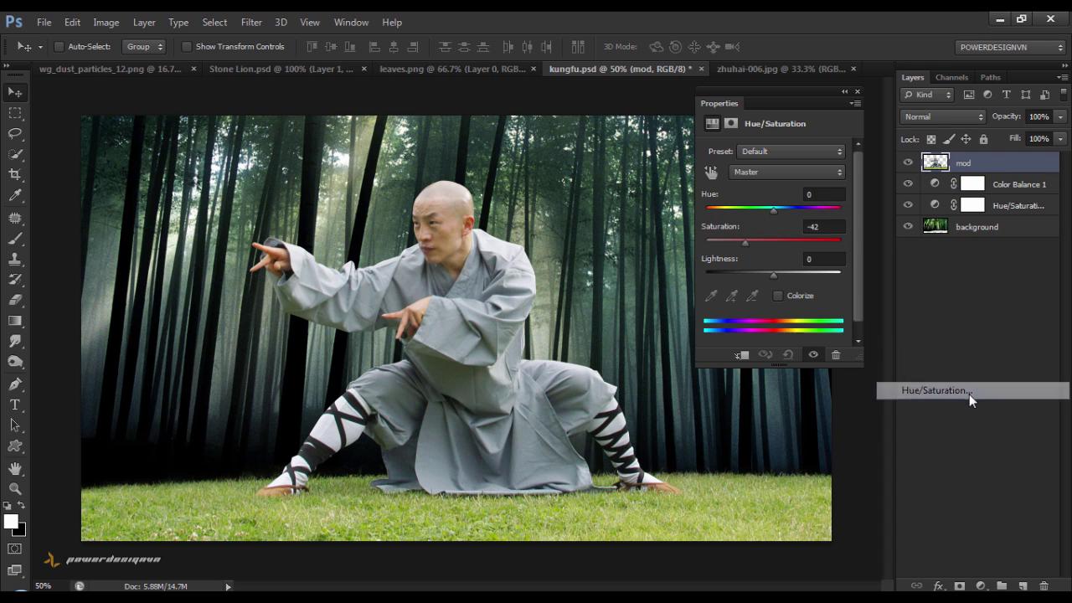
click(742, 355)
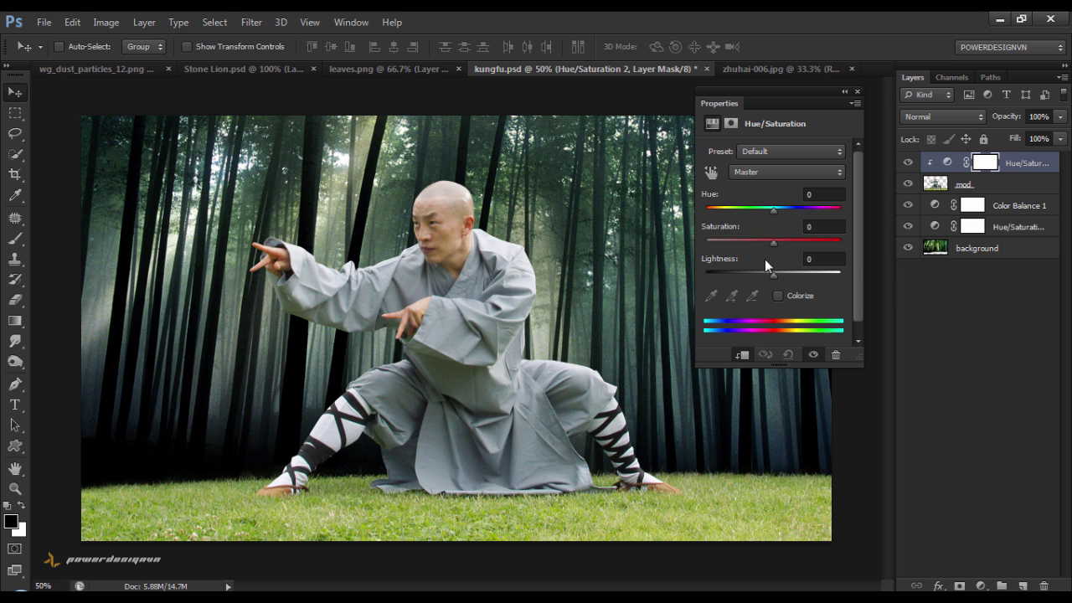
drag(771, 242, 751, 244)
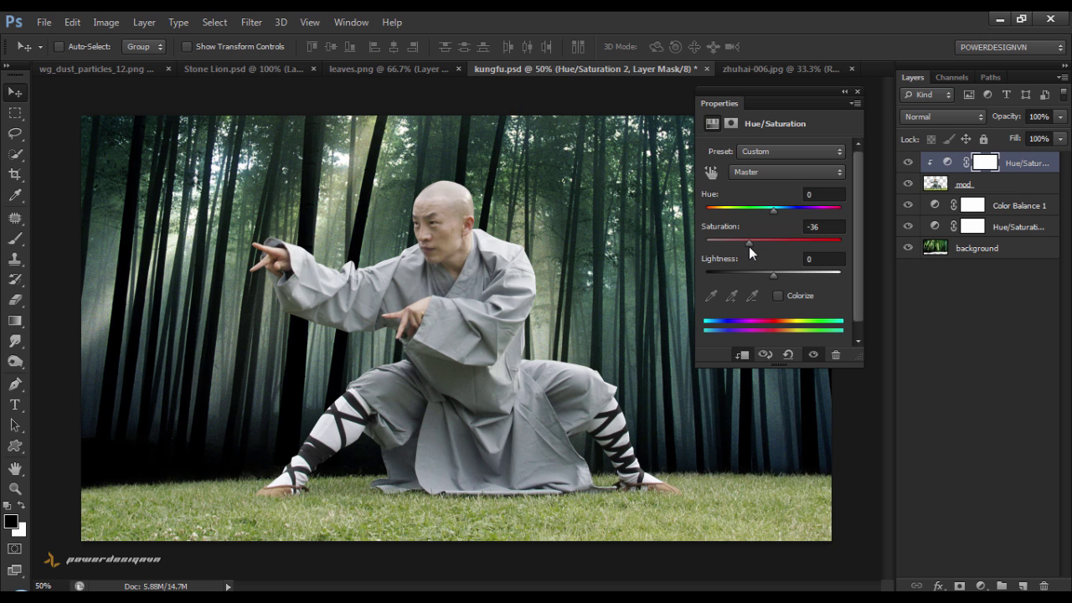
click(856, 91)
Add a Curves layer clipped to mod, pulled down to Input 44, Output 24.
click(980, 585)
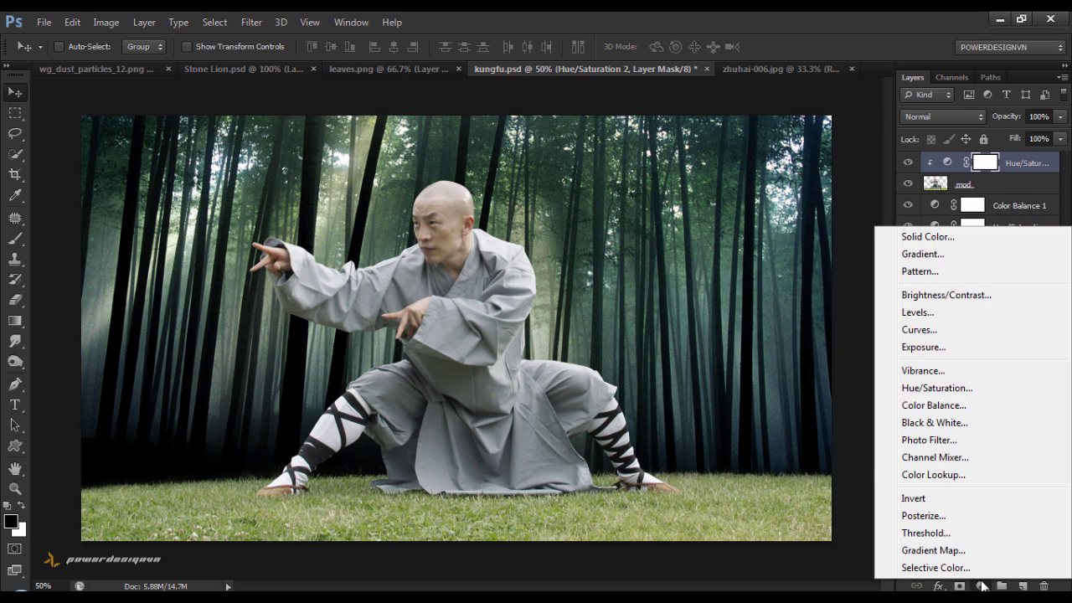
click(946, 333)
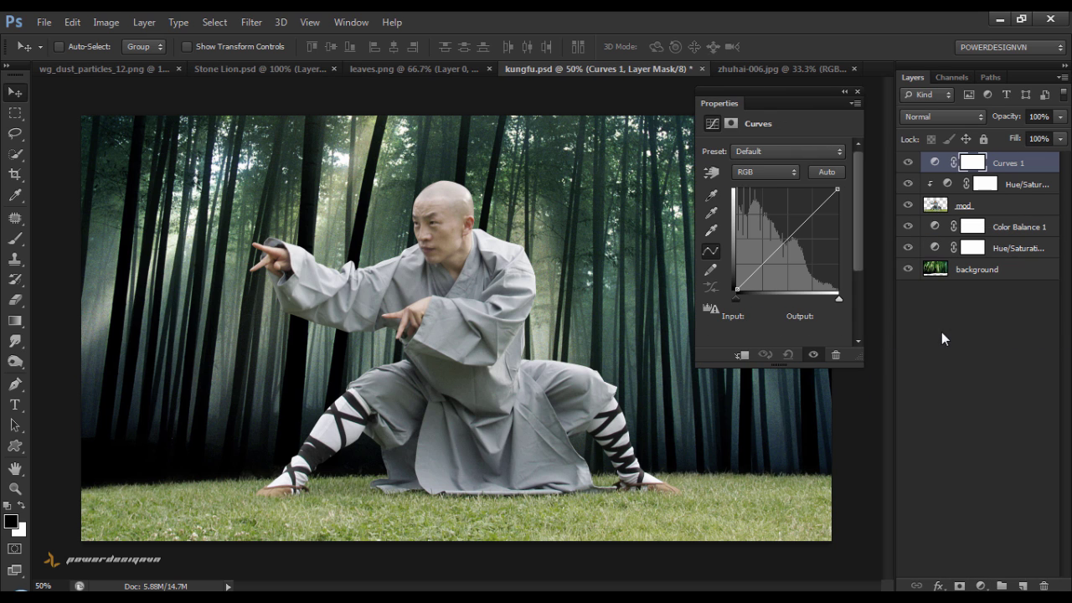
click(743, 357)
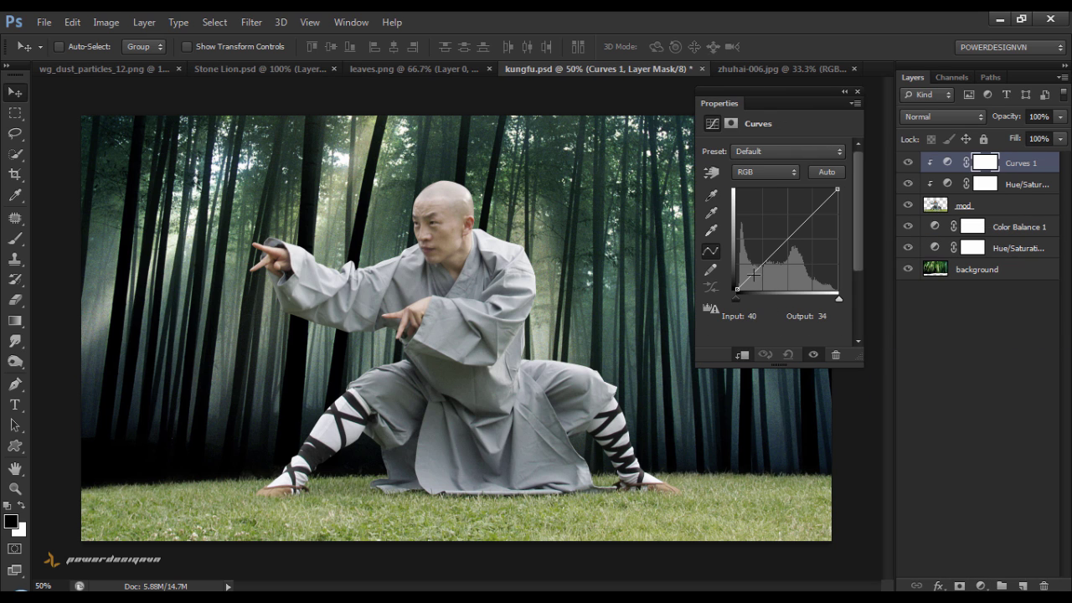
drag(753, 273, 754, 280)
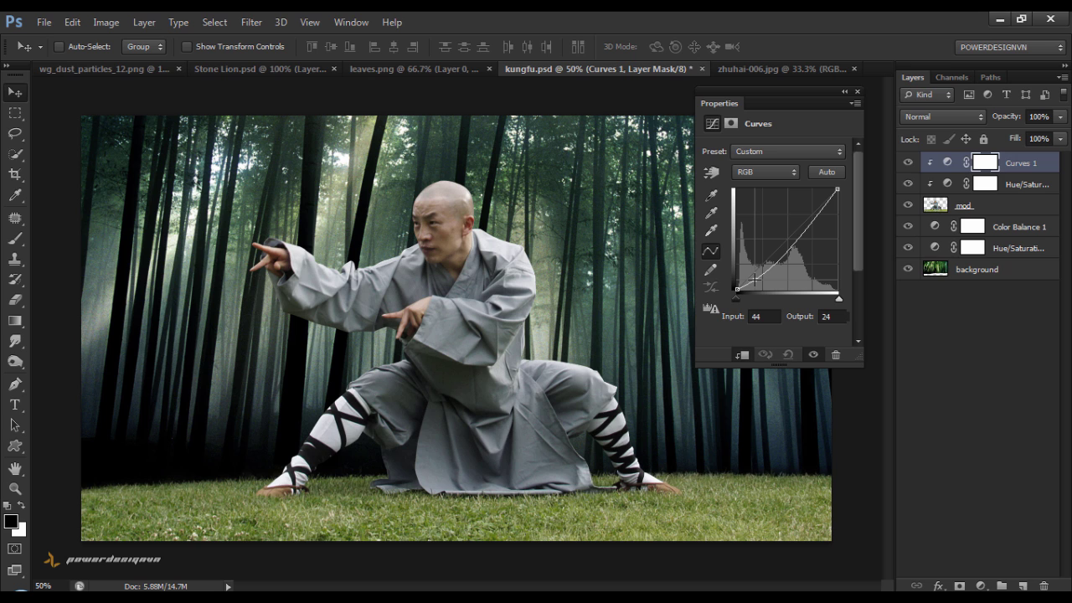
click(858, 91)
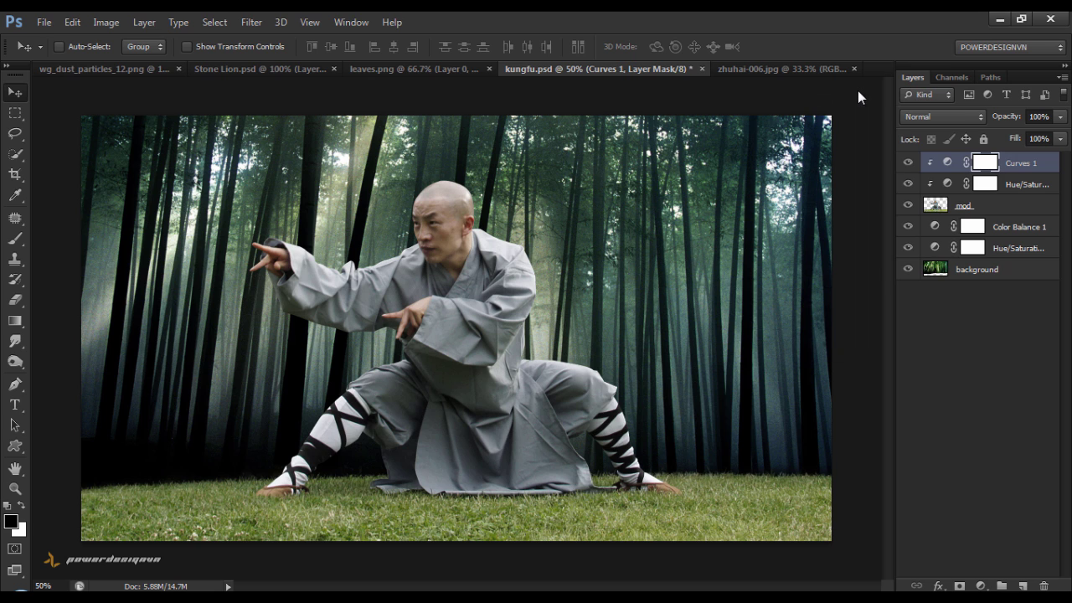
Apply a 4.7-pixel Gaussian Blur to the background forest layer.
click(969, 335)
click(986, 273)
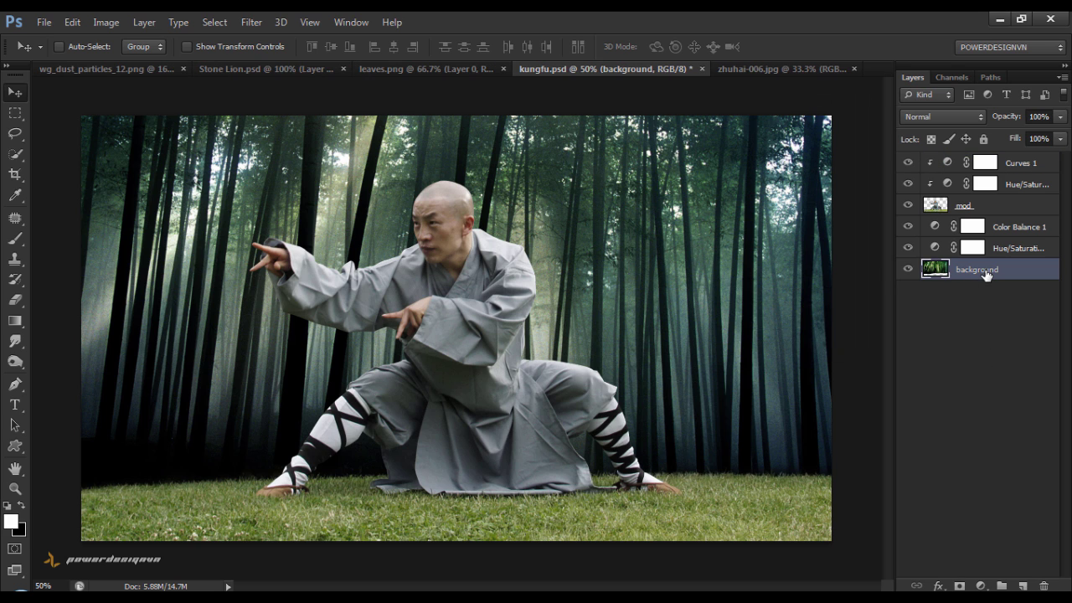
click(249, 22)
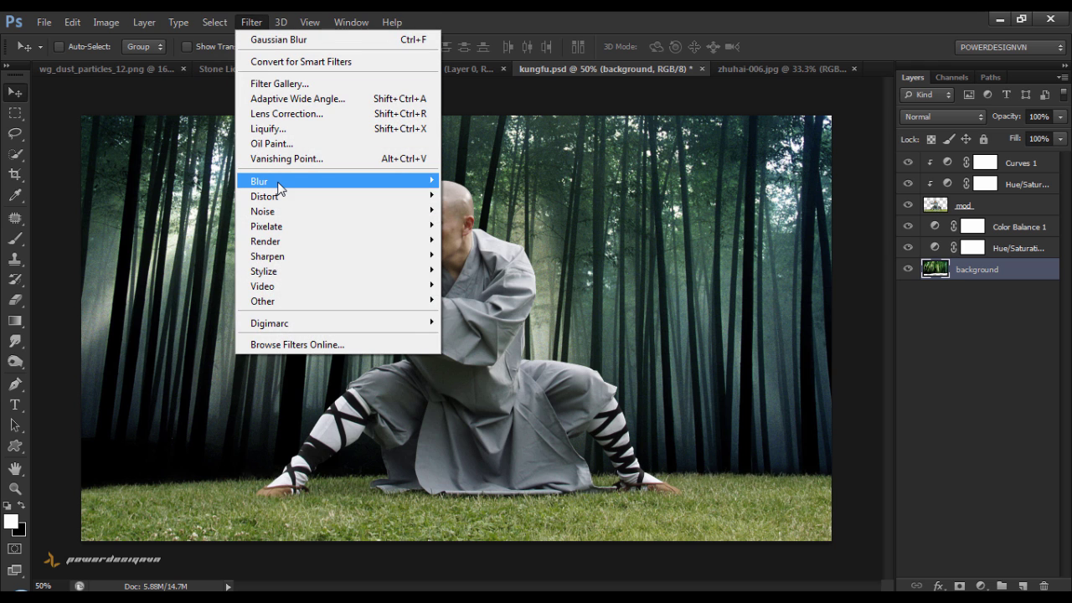
mouse_move(259, 181)
click(458, 290)
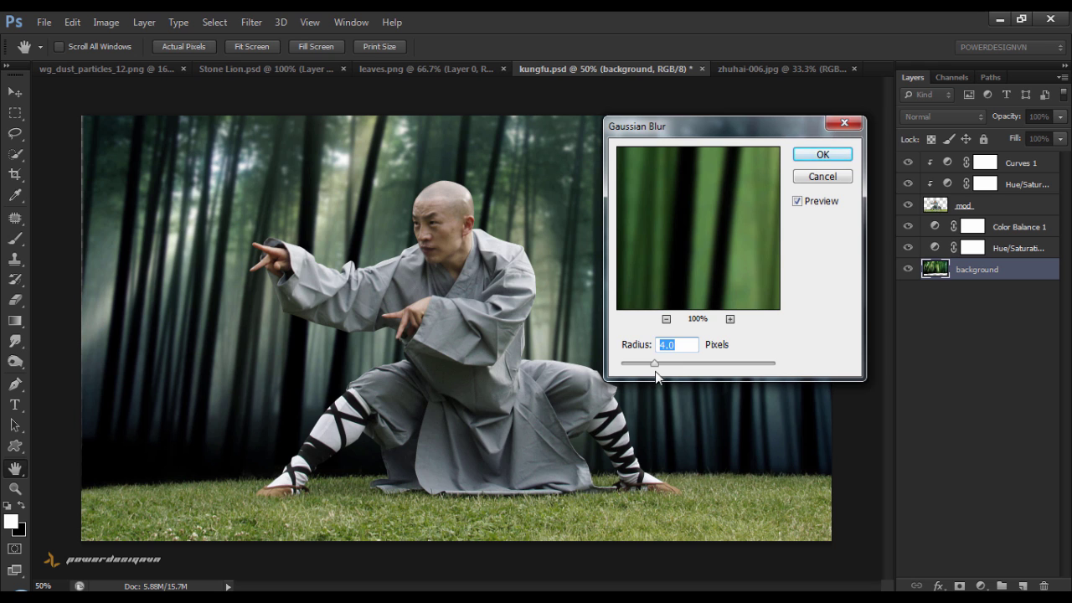
drag(656, 368, 659, 369)
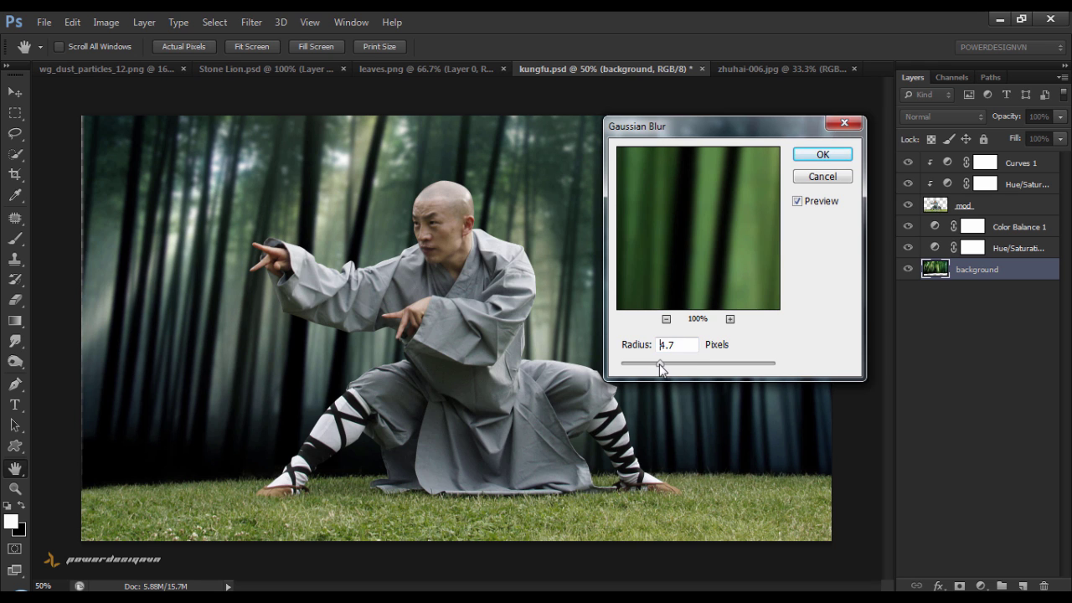
click(833, 159)
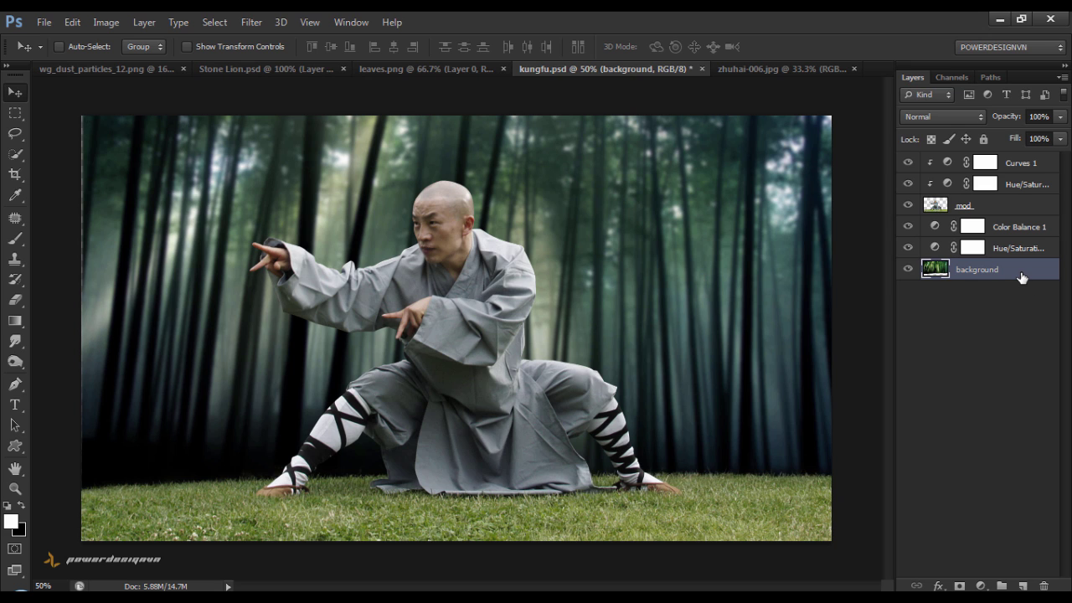
Stretch the background slightly wider to about 100.8% so it covers the left edge.
key(ctrl+t)
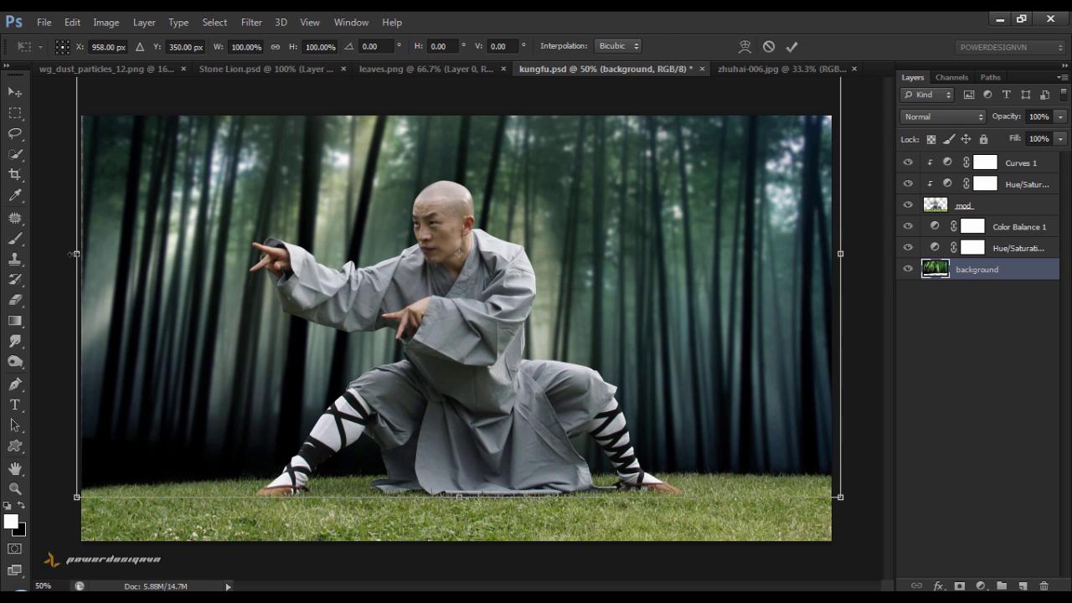
drag(71, 254, 69, 254)
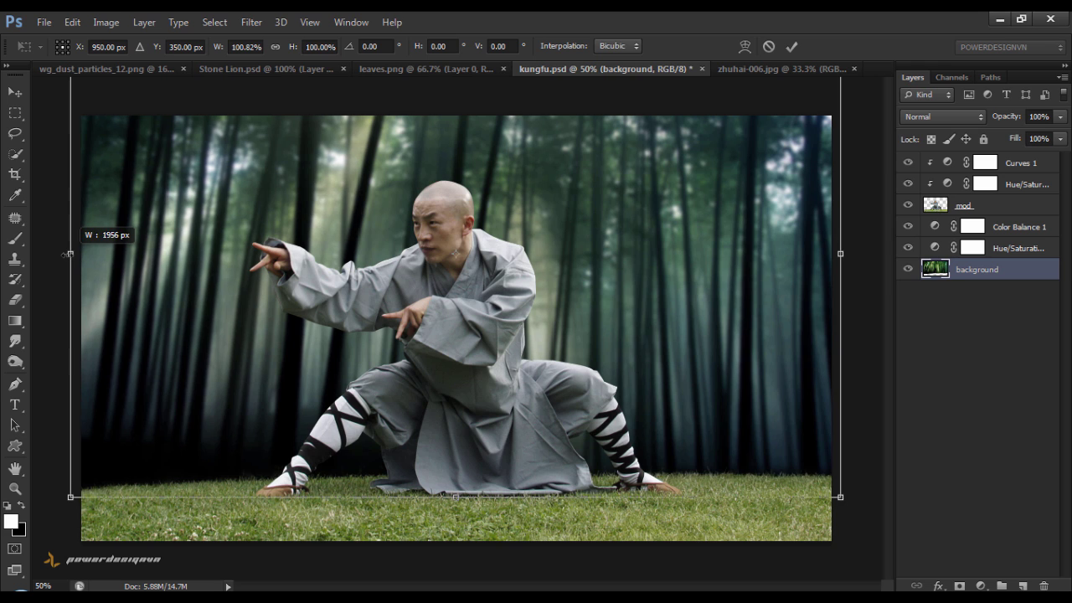
drag(164, 219, 159, 219)
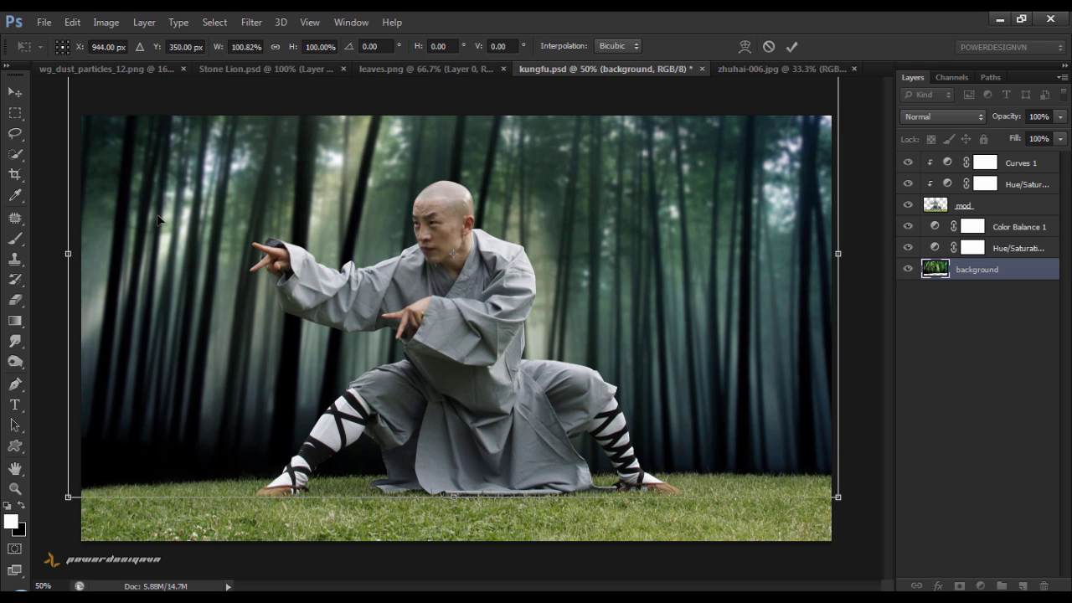
click(792, 47)
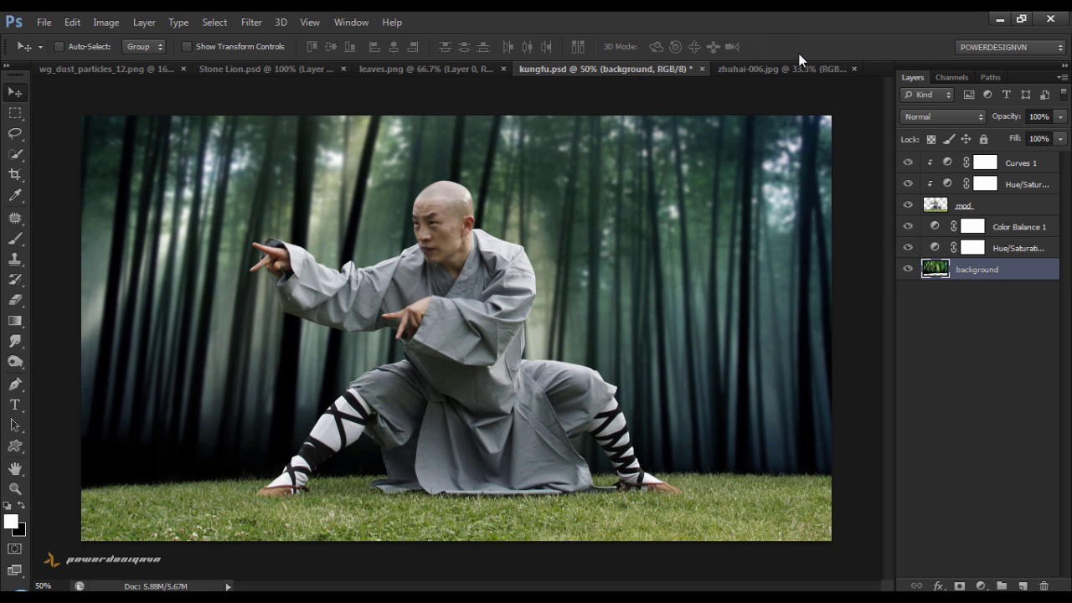
click(995, 324)
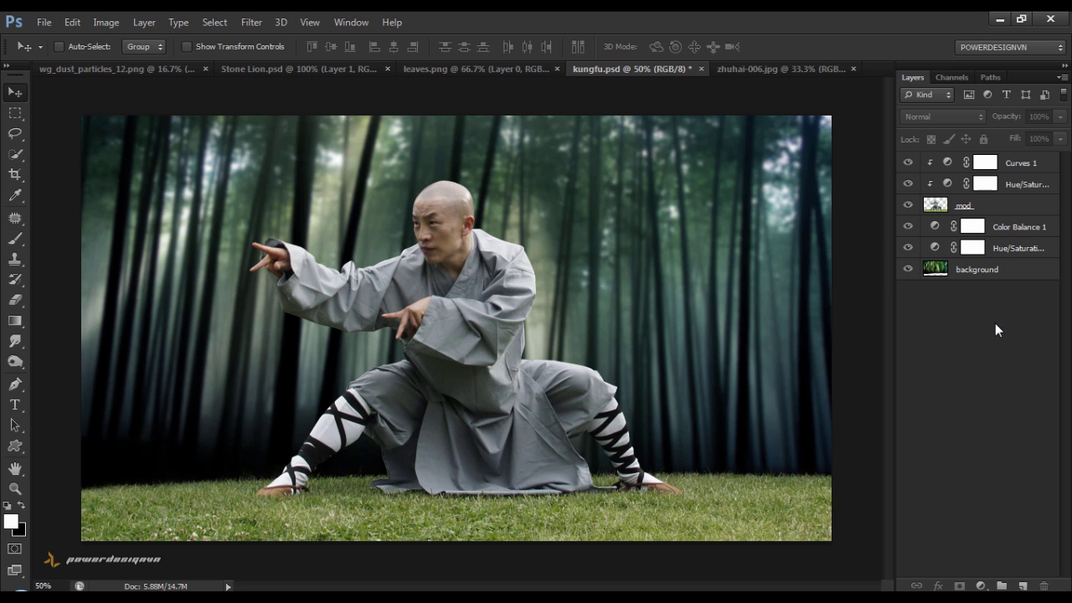
Copy the whole Stone Lion image and paste it into kungfu.psd above Color Balance 1.
click(1004, 272)
click(1010, 380)
click(283, 72)
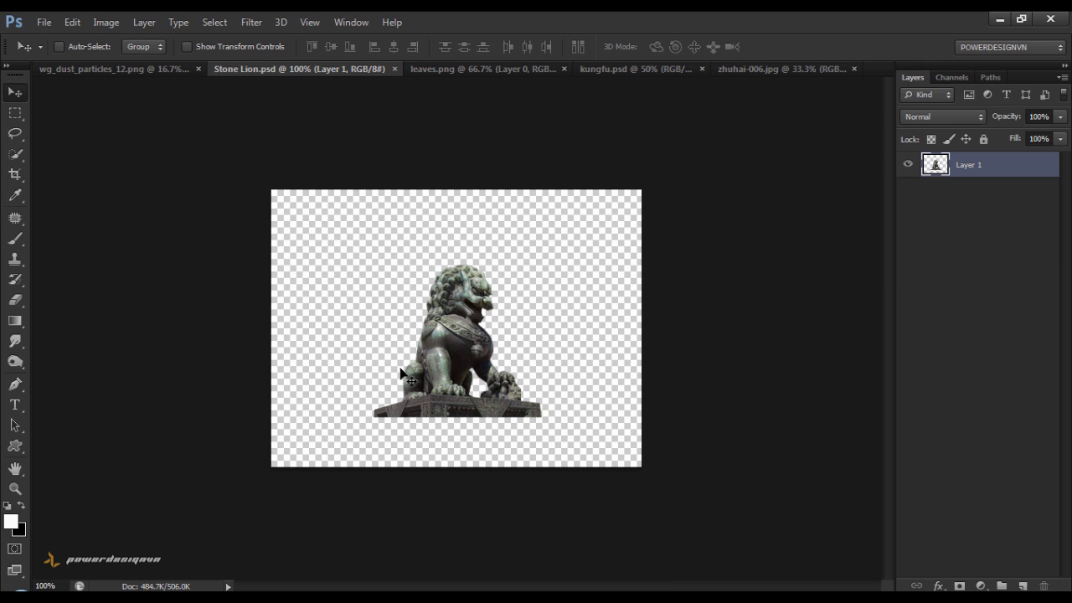
key(ctrl+a)
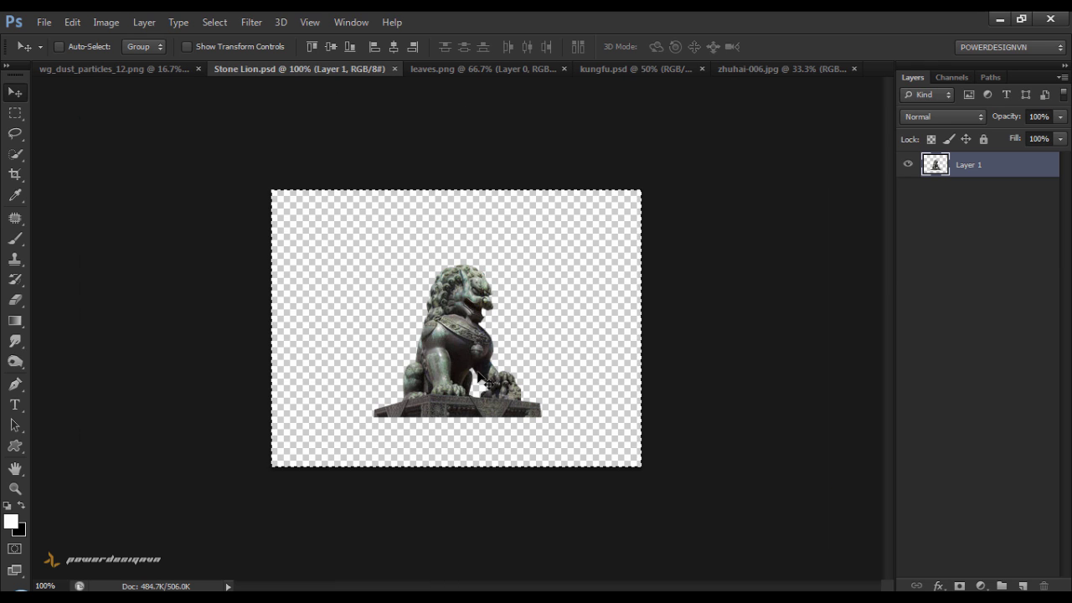
click(641, 69)
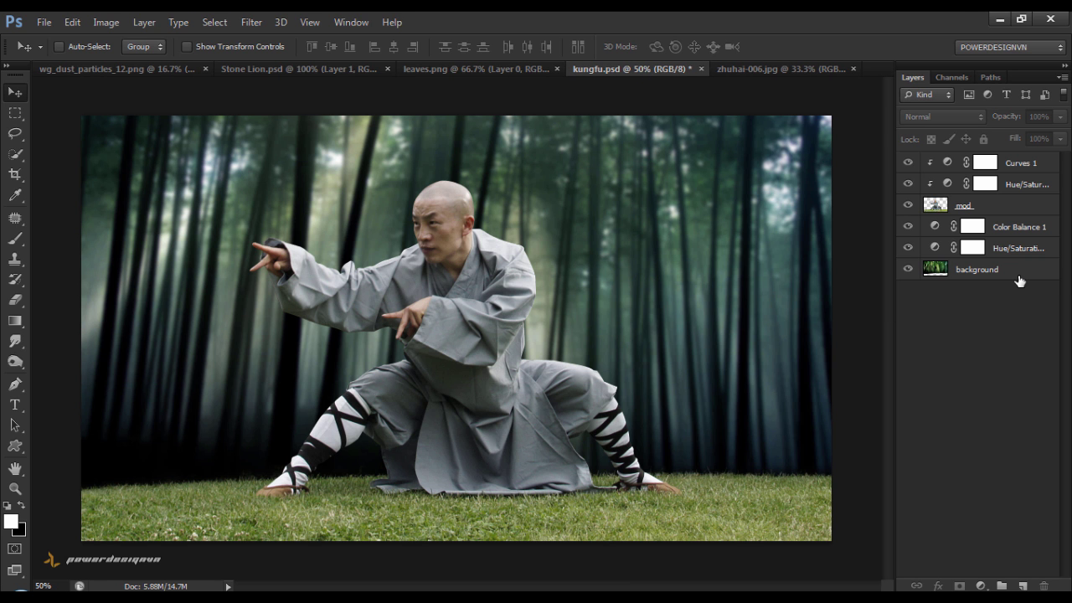
click(1021, 227)
key(ctrl+shift+alt+n)
key(x)
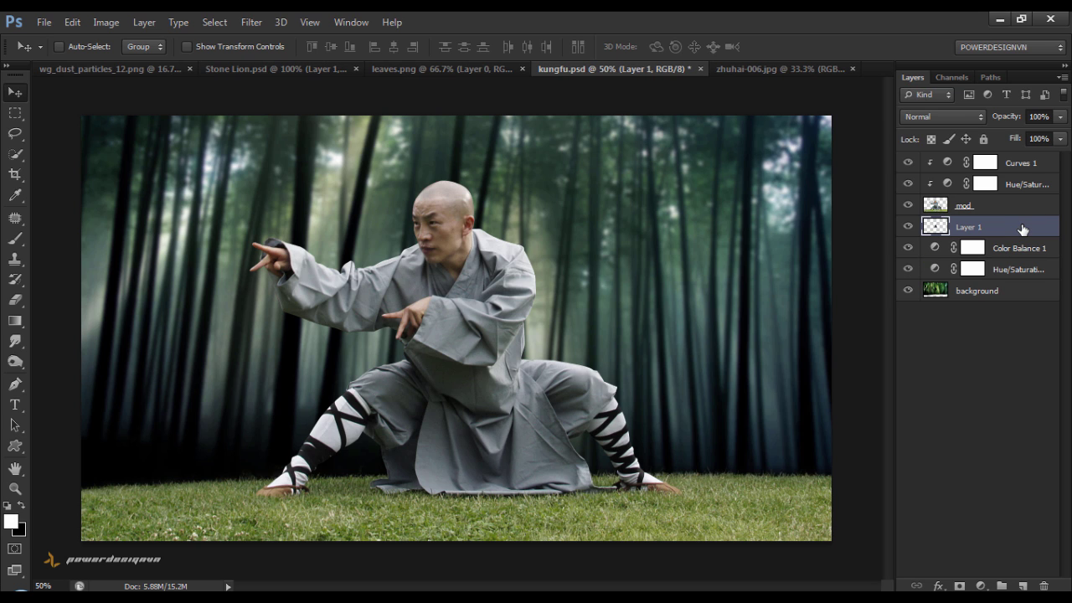
Convert the lion layer to a smart object and move it to the monk's right.
right_click(969, 226)
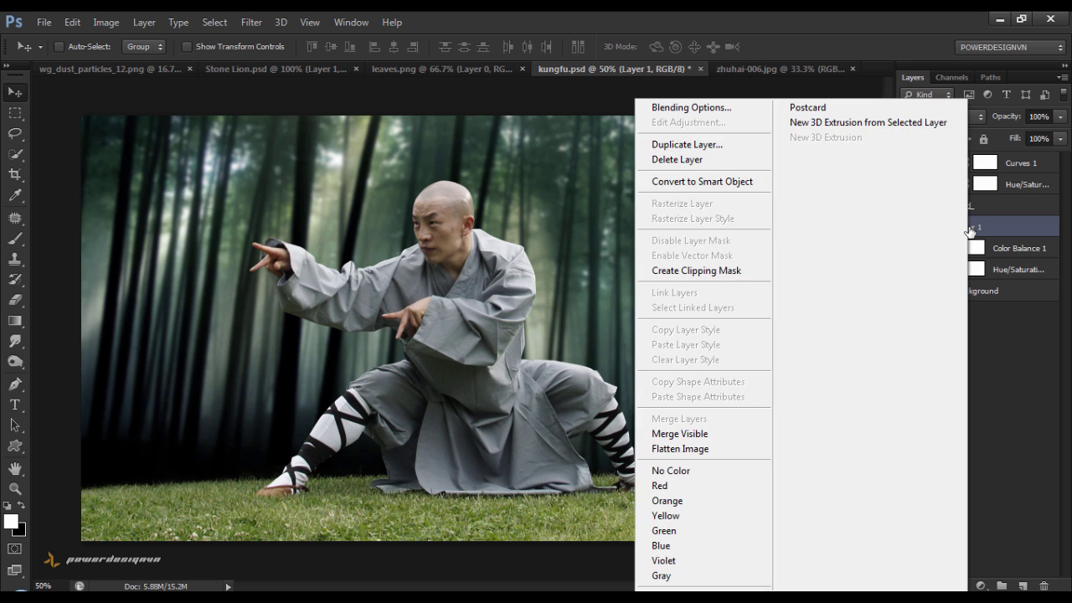
click(732, 182)
drag(411, 316, 732, 376)
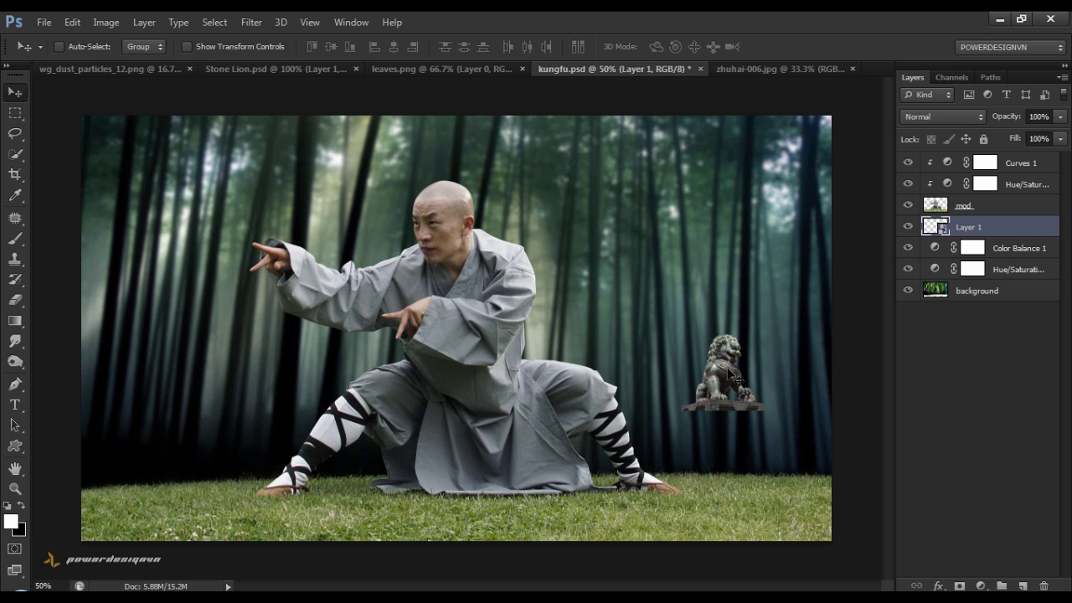
key(ctrl+t)
right_click(726, 367)
Flip the stone lion horizontally, enlarge it and set it down on the grass.
click(760, 325)
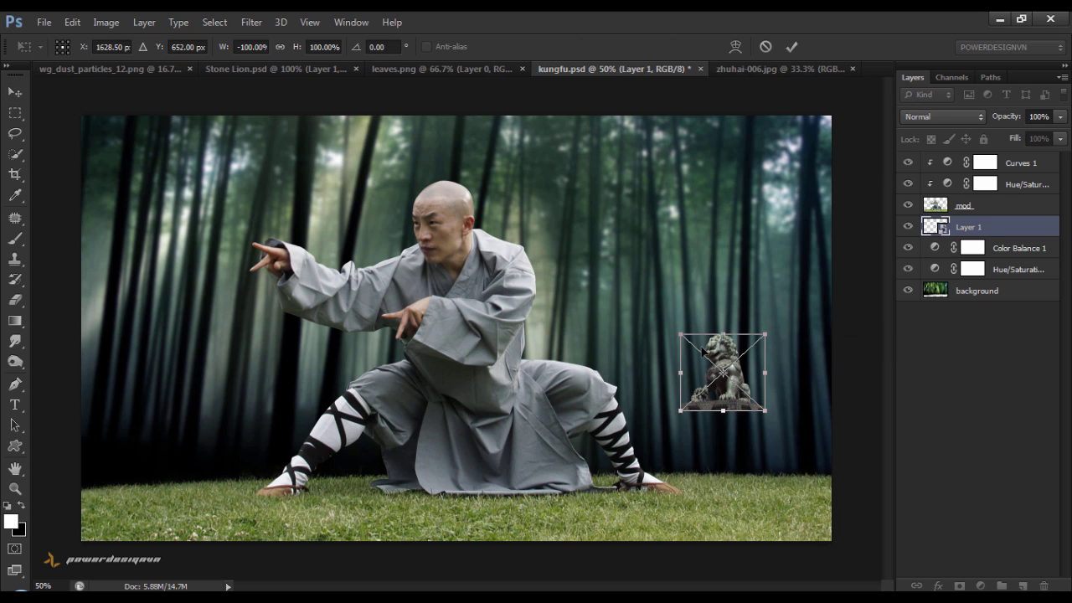
drag(682, 338, 607, 293)
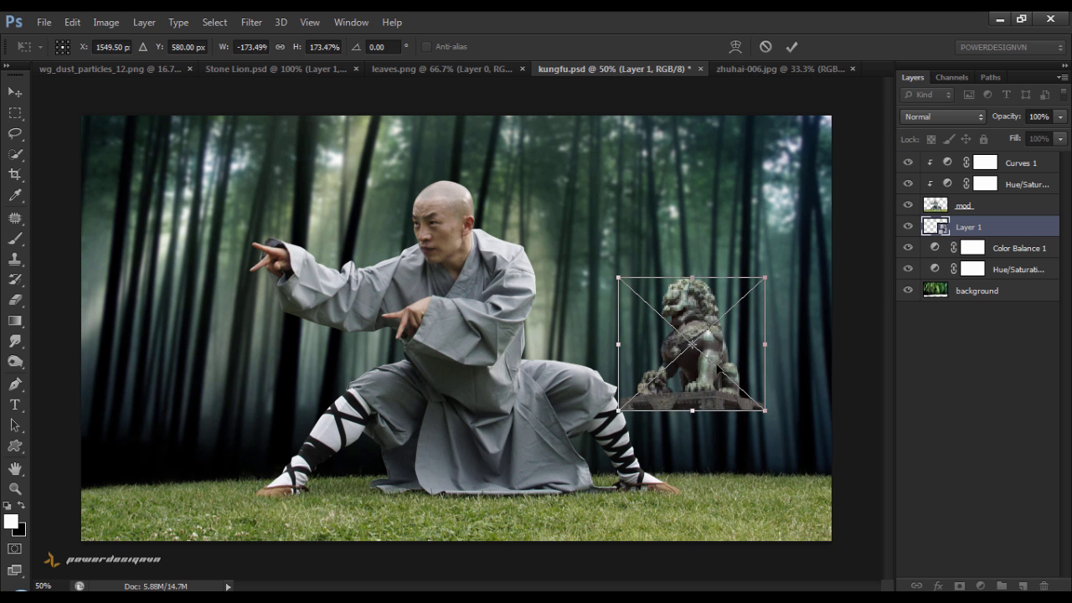
drag(691, 344, 749, 418)
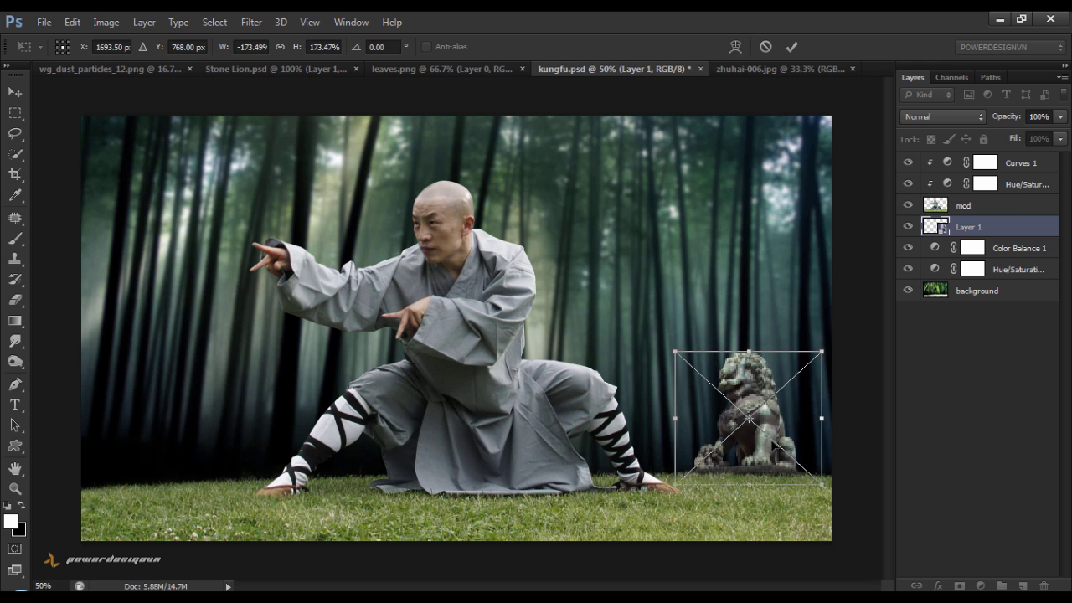
key(Return)
drag(773, 446, 776, 455)
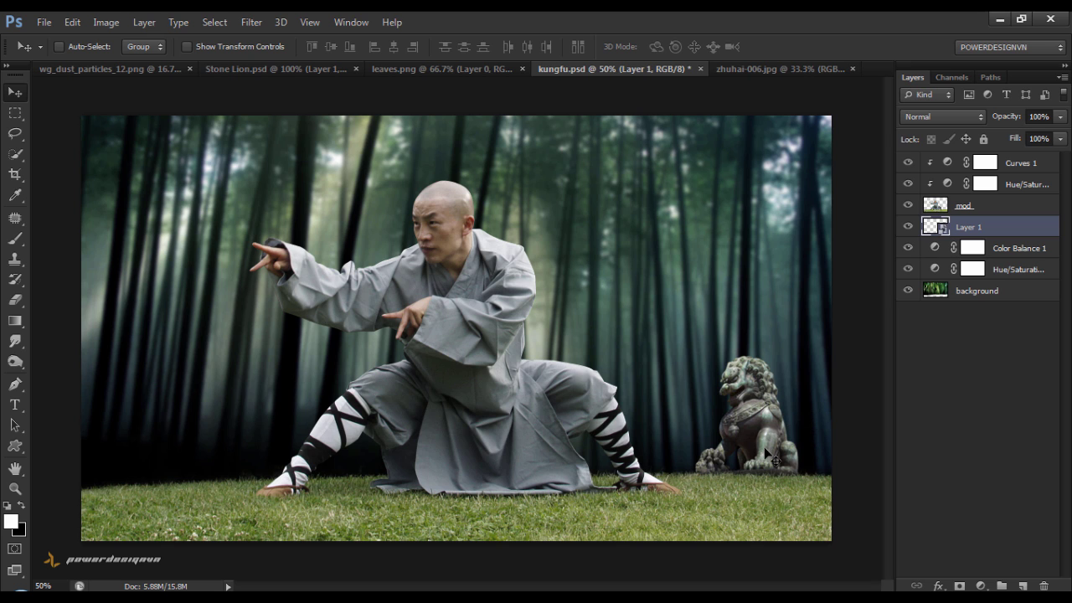
Enlarge the lion further to about 194% and nudge it right near the canvas edge.
key(ctrl+t)
drag(677, 354, 649, 337)
key(Return)
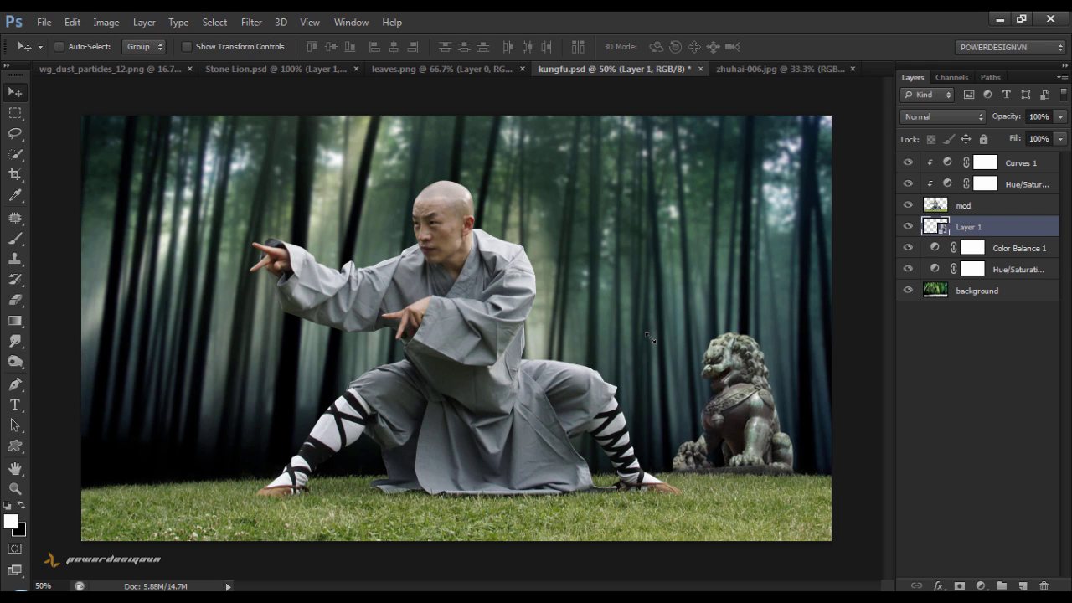
key(shift+Right)
key(shift+Right)
key(shift+Right)
key(shift+Right)
key(shift+Right)
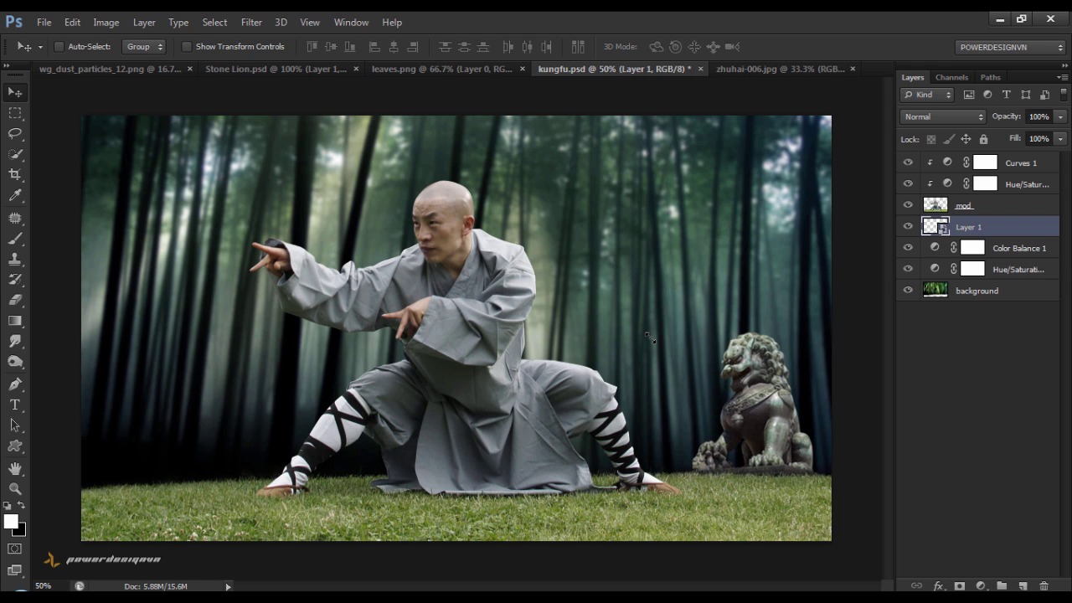
key(Right)
key(Right)
key(Right)
key(Right)
key(Right)
key(Right)
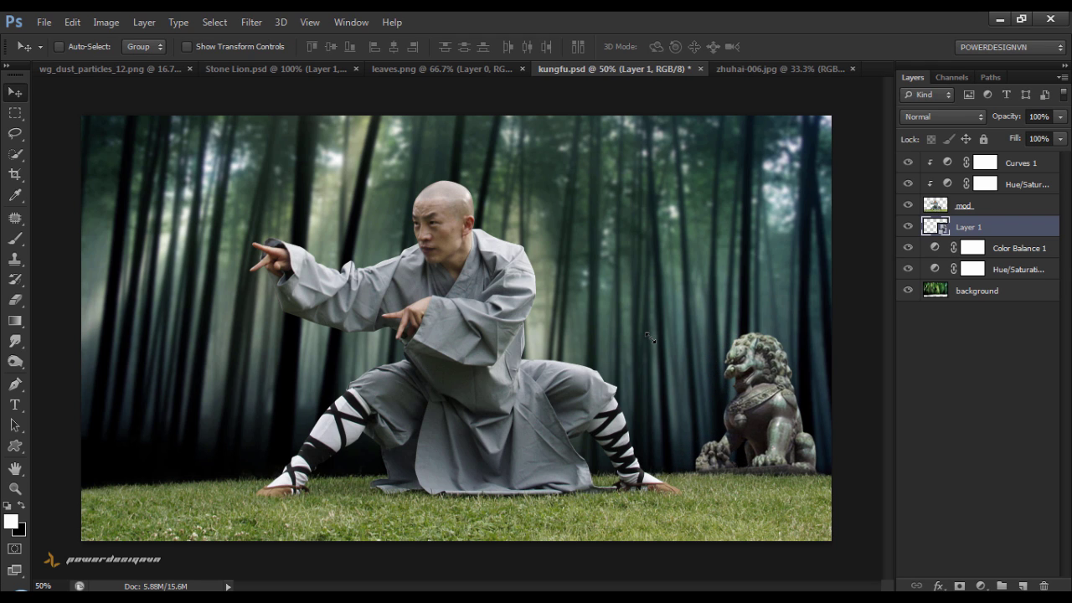
click(982, 585)
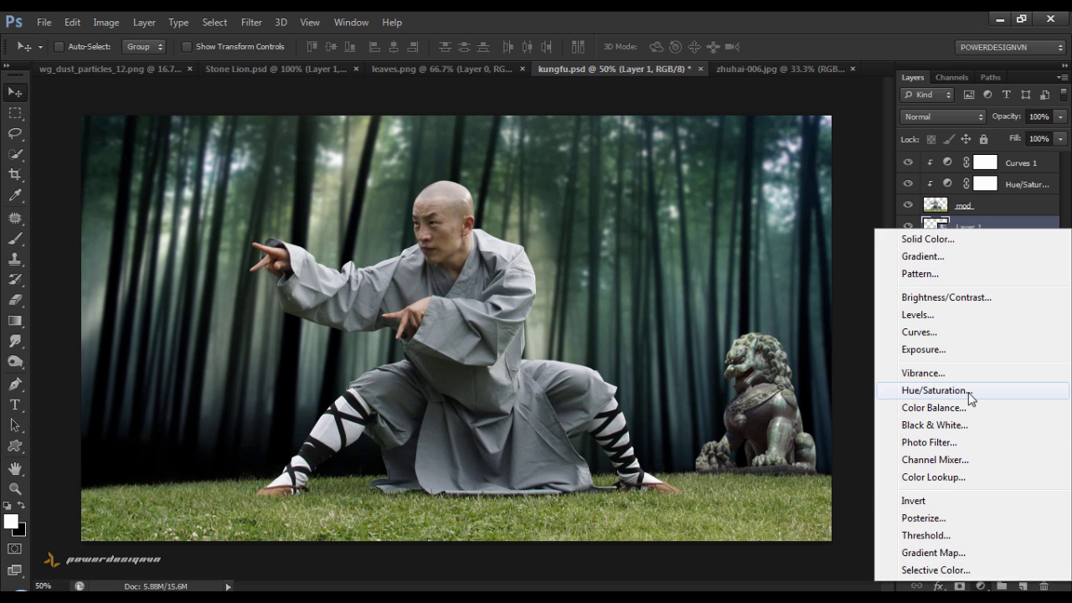
Add a Curves layer clipped to the stone lion, lowering the lower curve and adding an upper point.
click(965, 335)
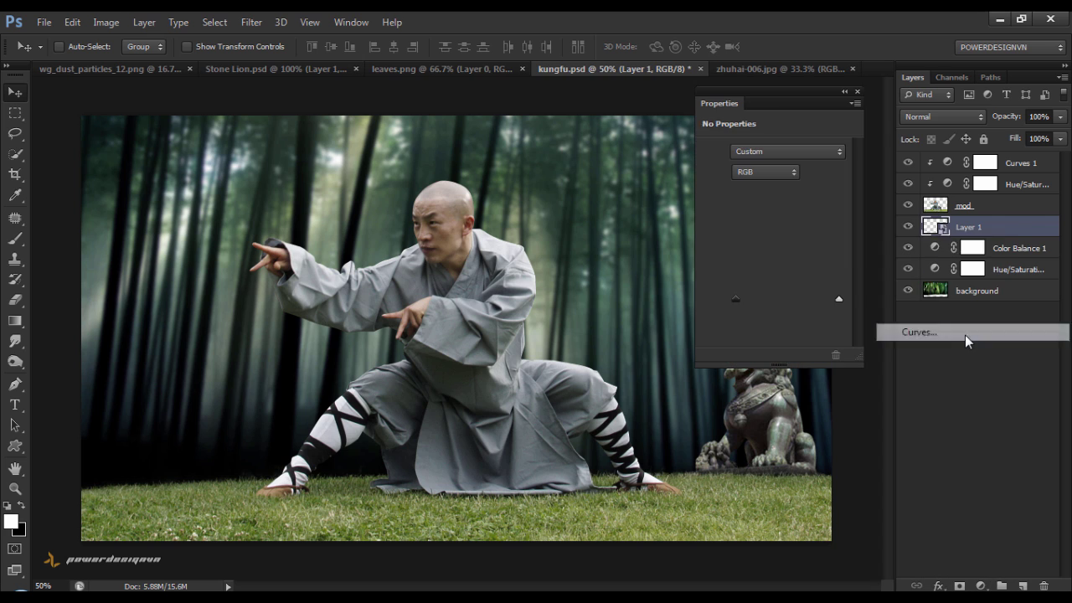
drag(801, 94, 635, 118)
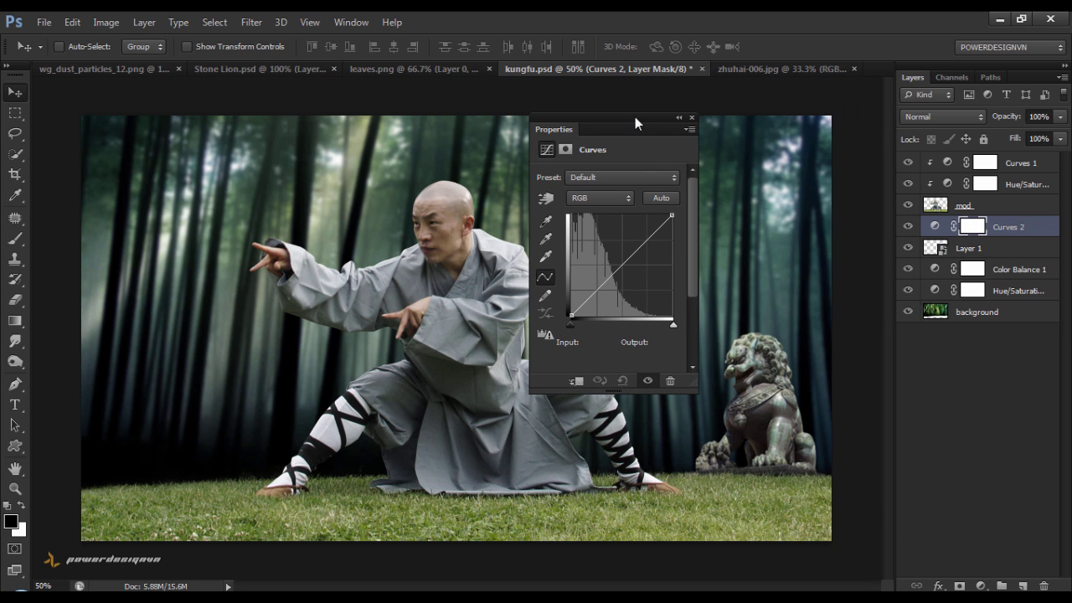
click(577, 381)
drag(594, 293, 592, 305)
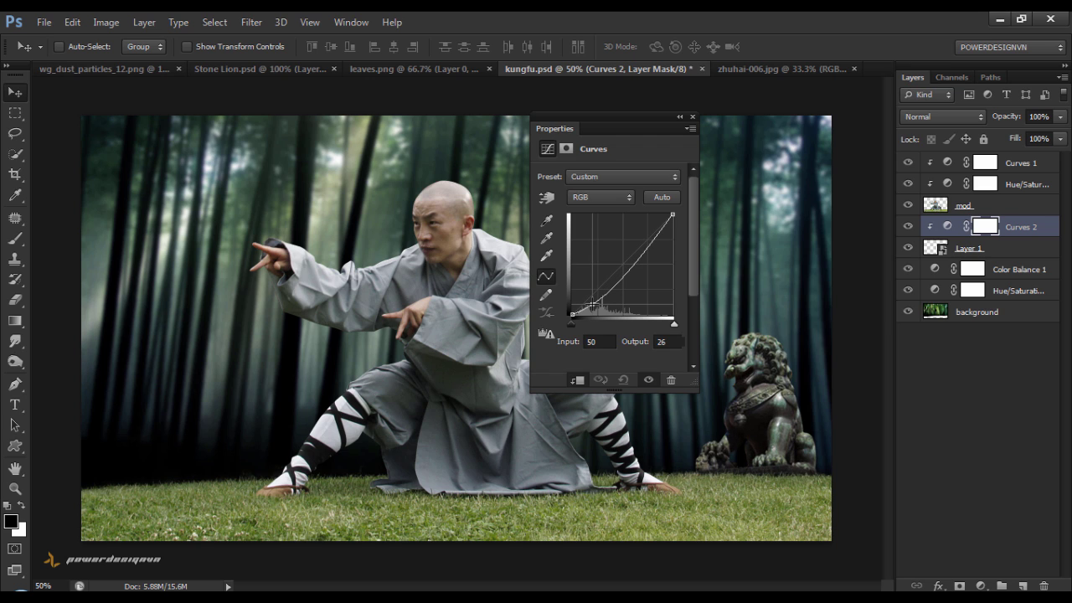
drag(652, 251, 652, 239)
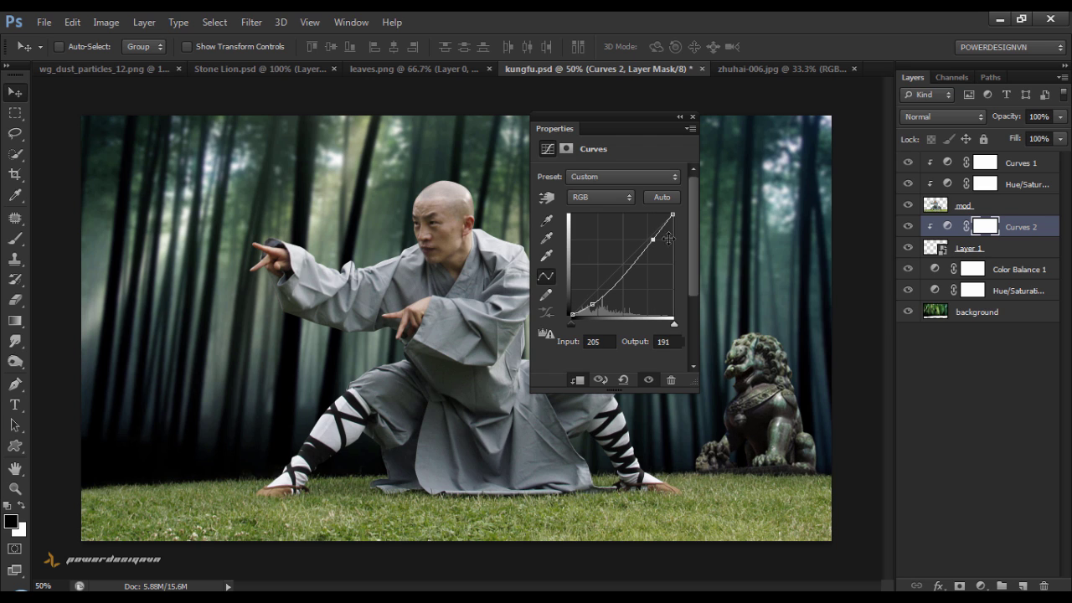
click(691, 118)
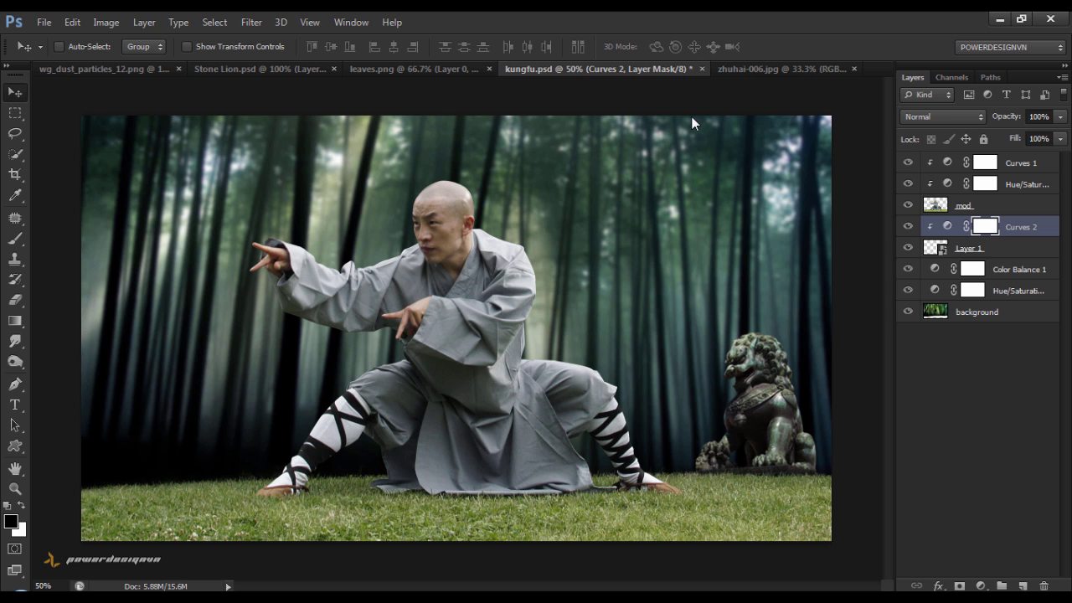
Rasterize the lion layer and soften it with a 0.5-pixel Gaussian Blur.
right_click(1002, 251)
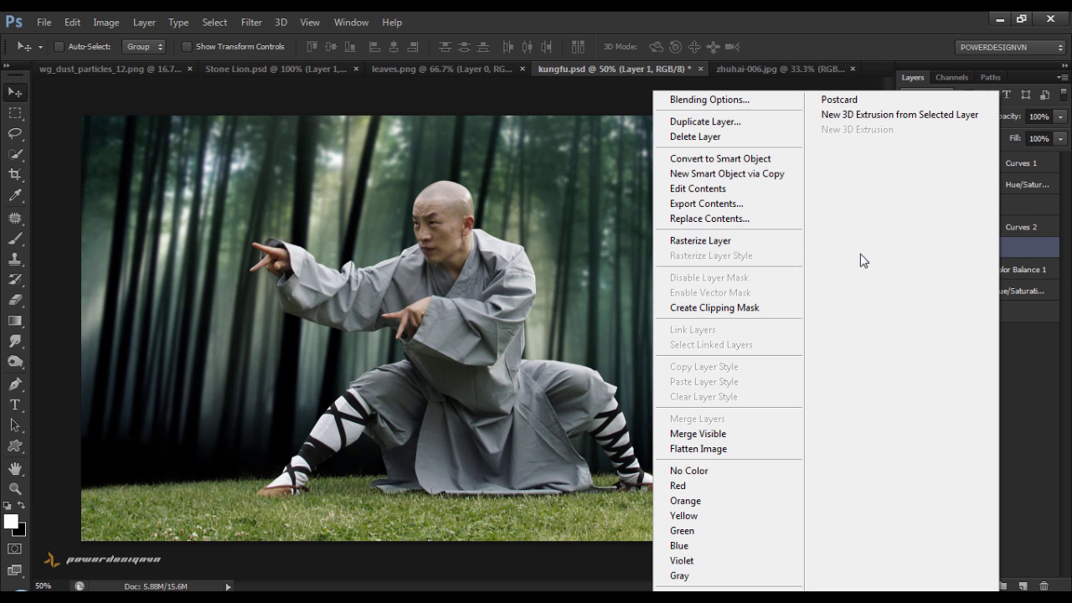
click(754, 241)
click(251, 22)
mouse_move(258, 180)
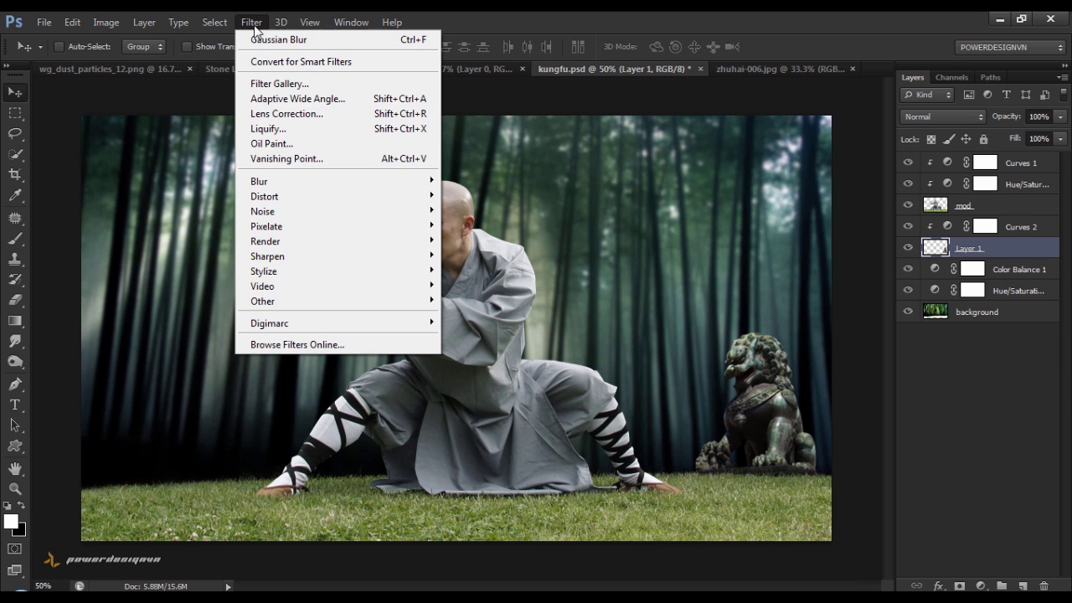
click(460, 293)
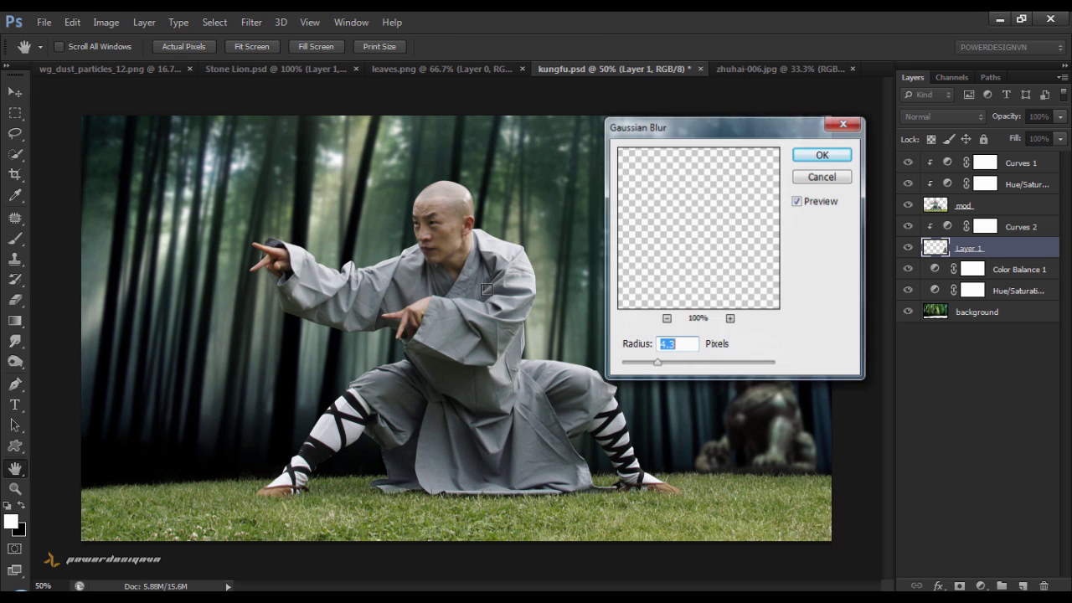
drag(755, 127, 276, 130)
drag(178, 374, 152, 374)
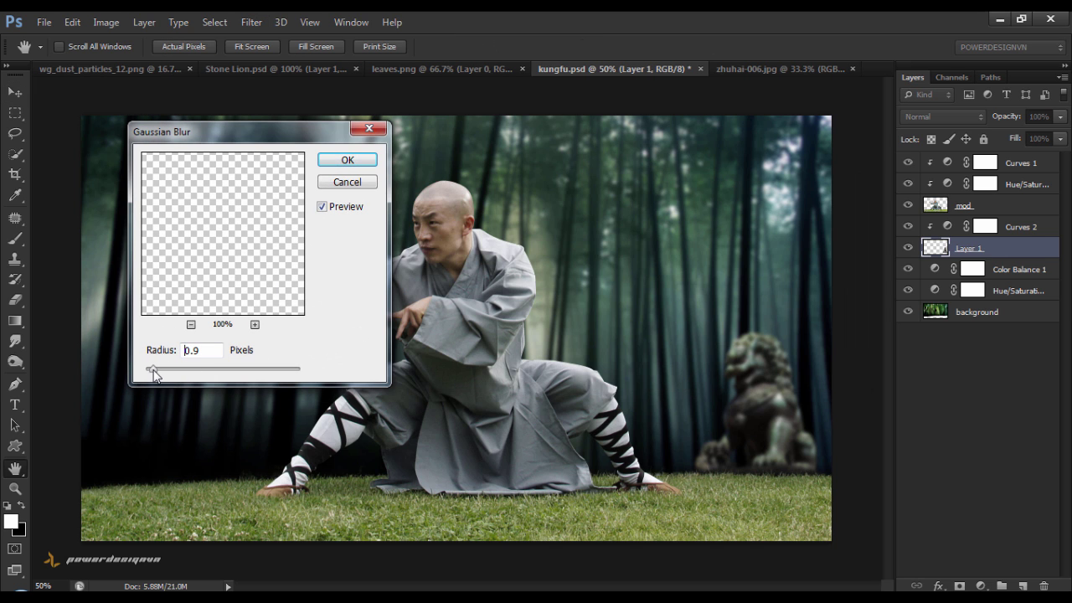
click(153, 374)
text(.5)
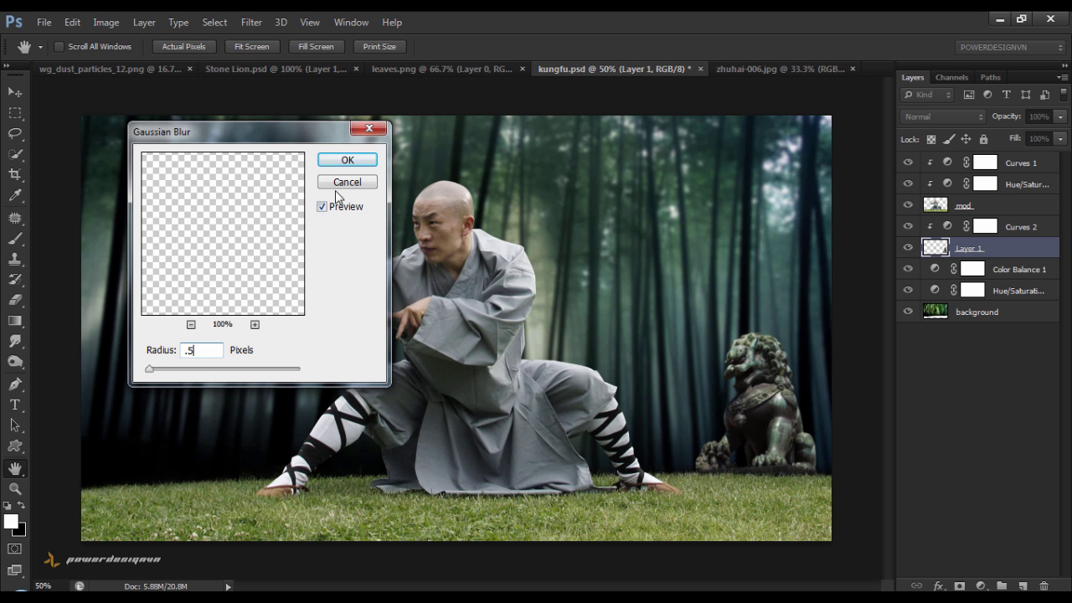
click(344, 161)
click(994, 413)
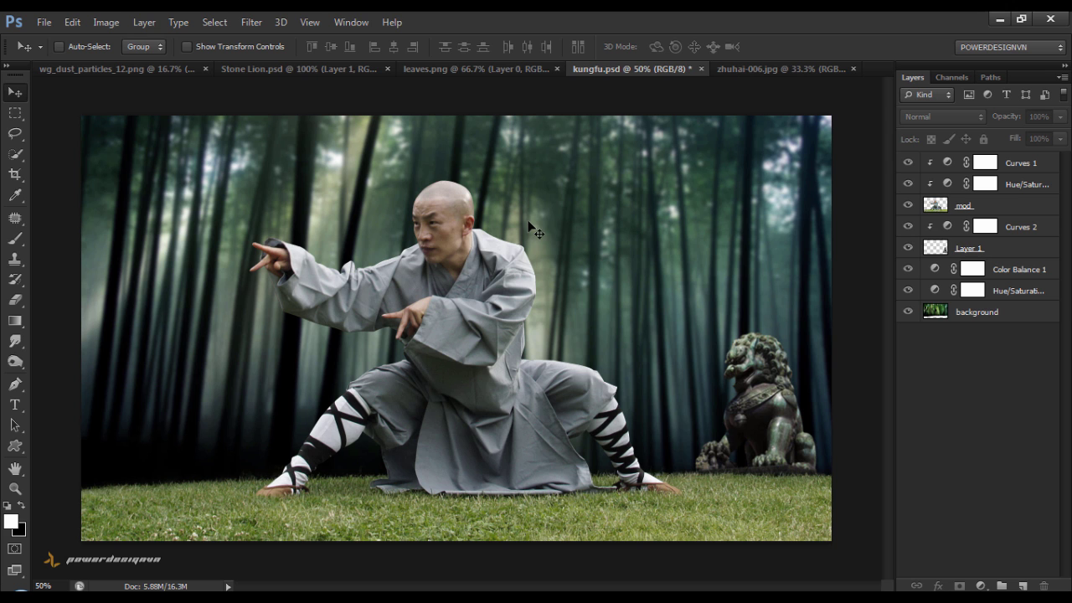
click(1023, 165)
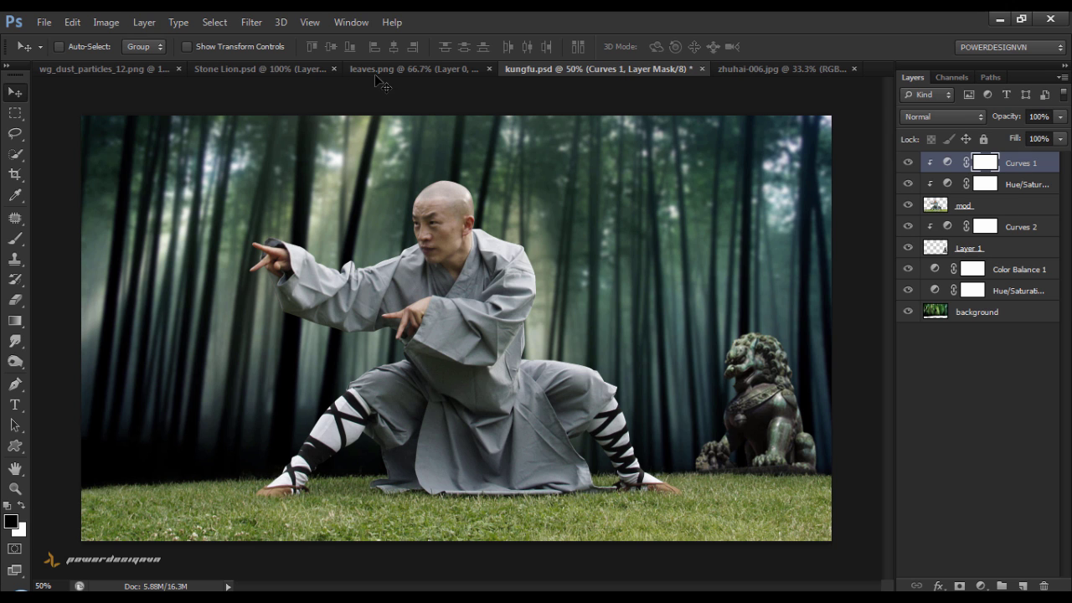
Select all of leaves.png and paste it into kungfu.psd as a new layer.
click(376, 70)
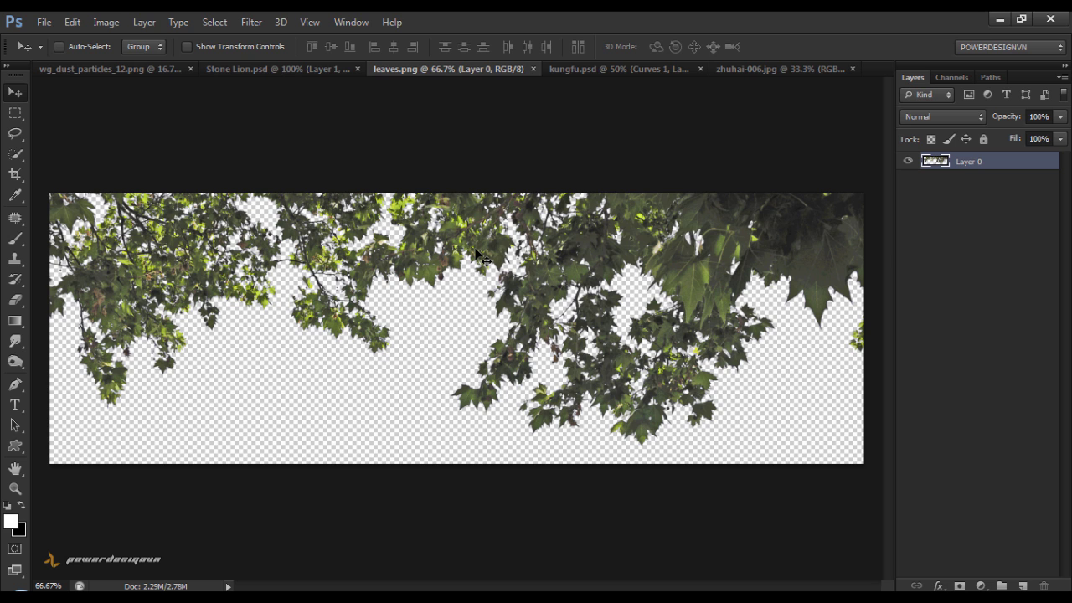
key(ctrl+a)
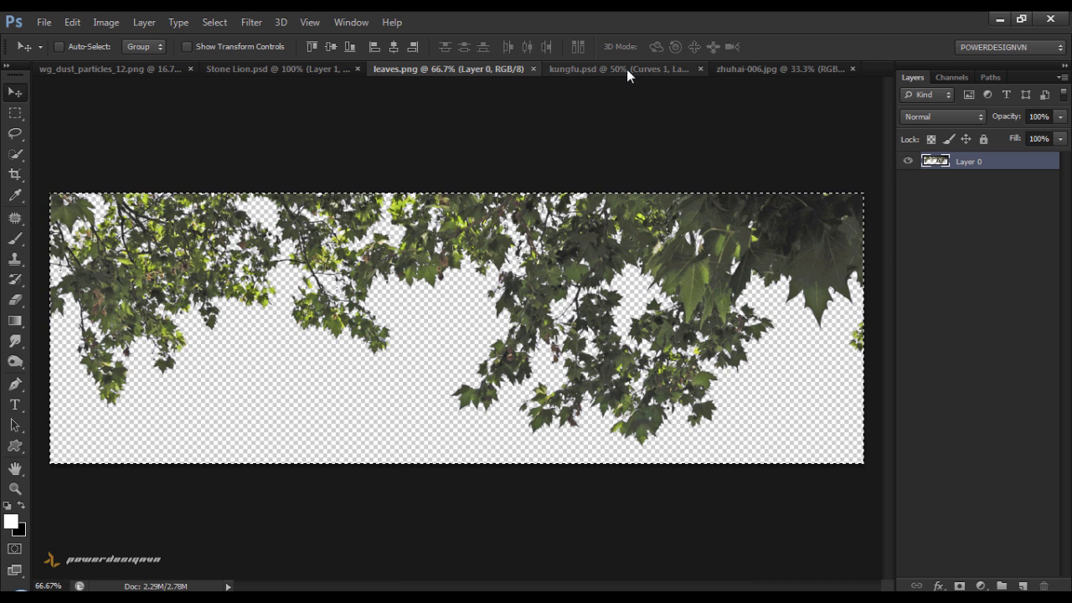
click(627, 69)
key(ctrl+v)
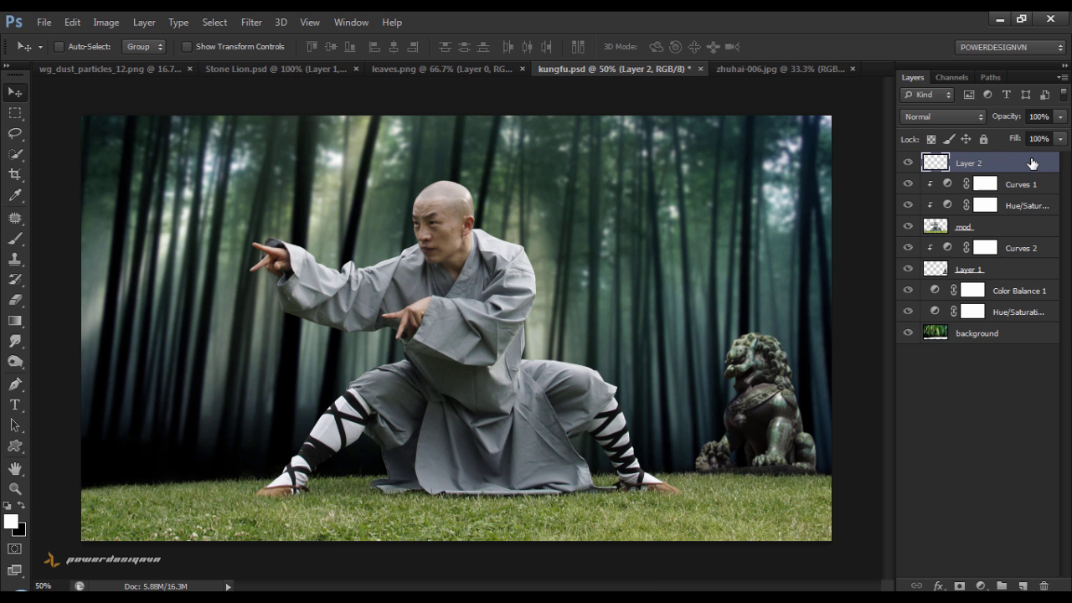
mouse_move(741, 285)
mouse_down()
mouse_move(741, 155)
mouse_move(642, 218)
mouse_move(639, 273)
mouse_move(644, 253)
mouse_up()
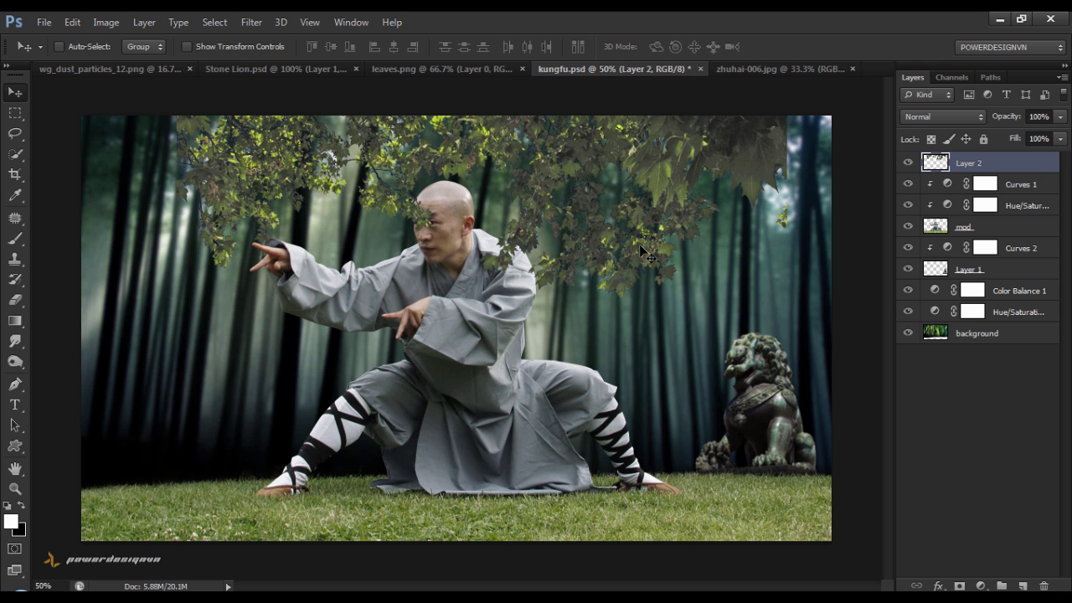
Flip the leaves horizontally and position them along the top edge of the scene.
key(ctrl+t)
right_click(644, 253)
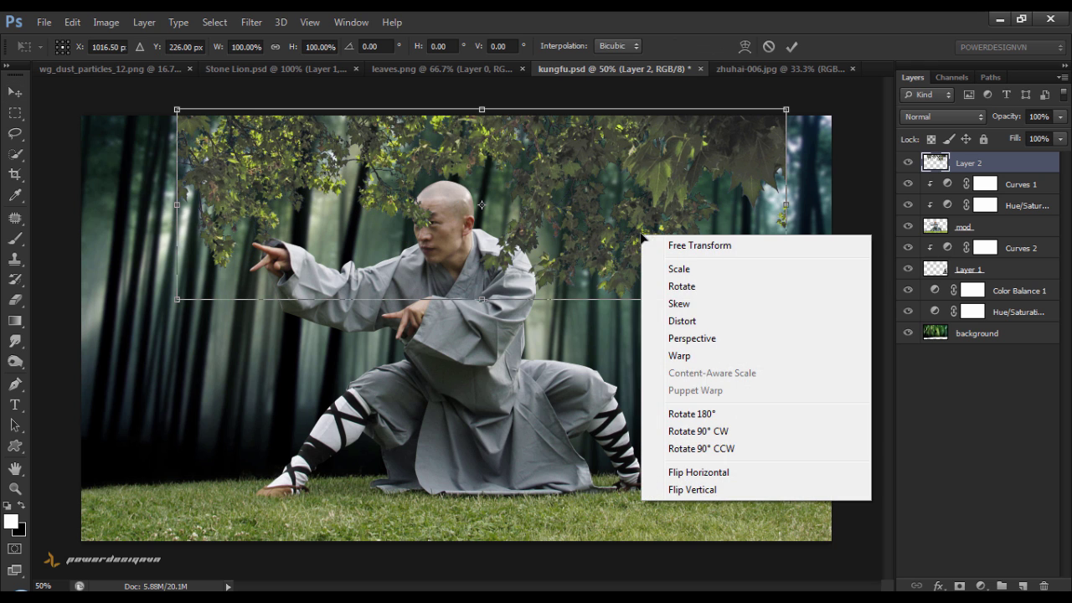
click(703, 470)
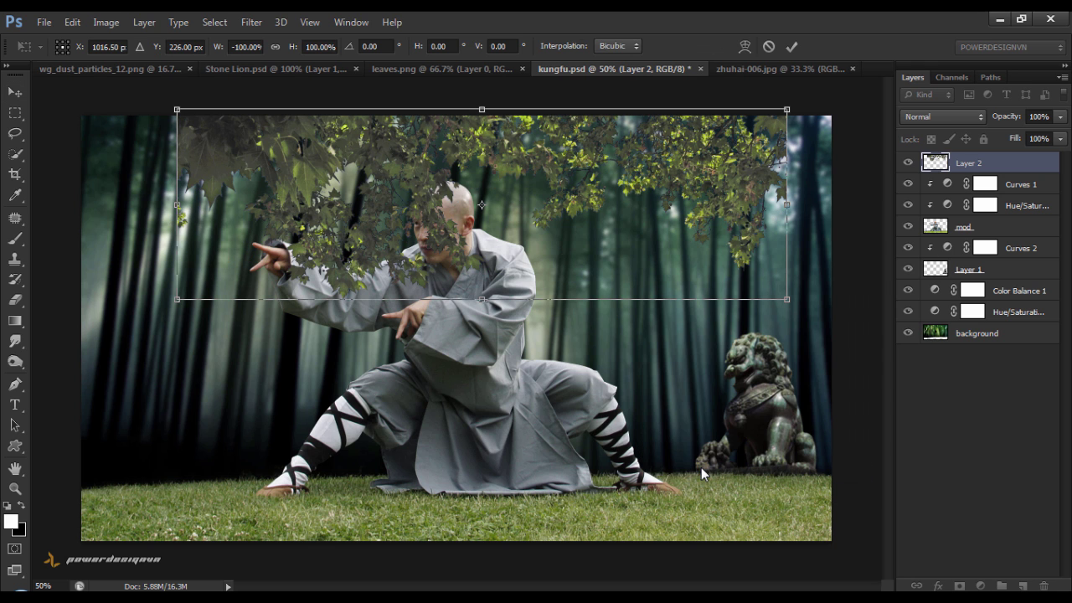
mouse_move(626, 248)
mouse_down()
mouse_move(623, 182)
mouse_move(667, 179)
mouse_up()
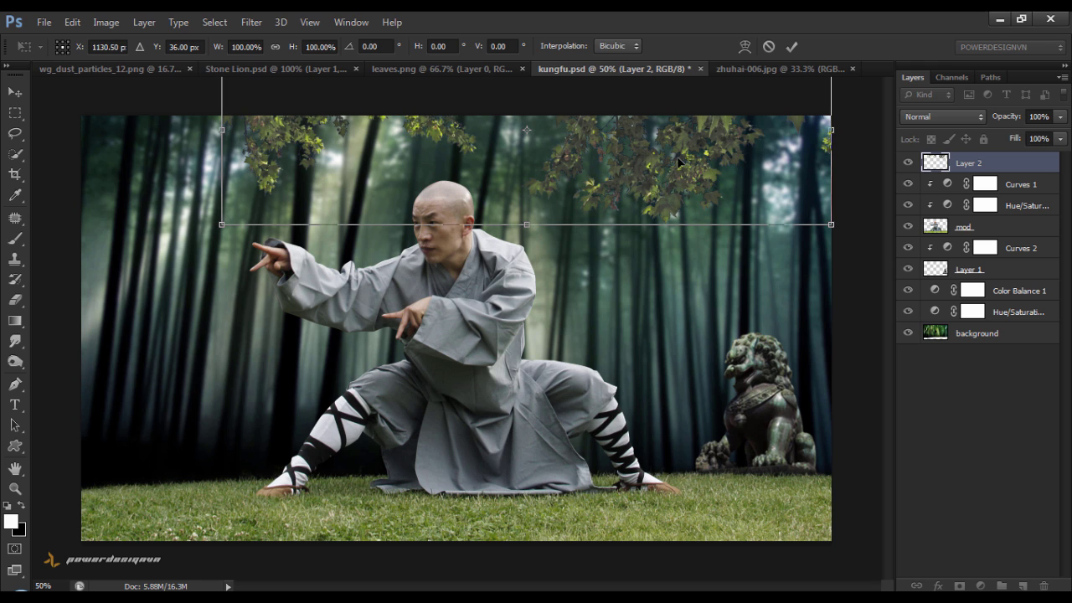
drag(679, 163, 677, 155)
click(792, 47)
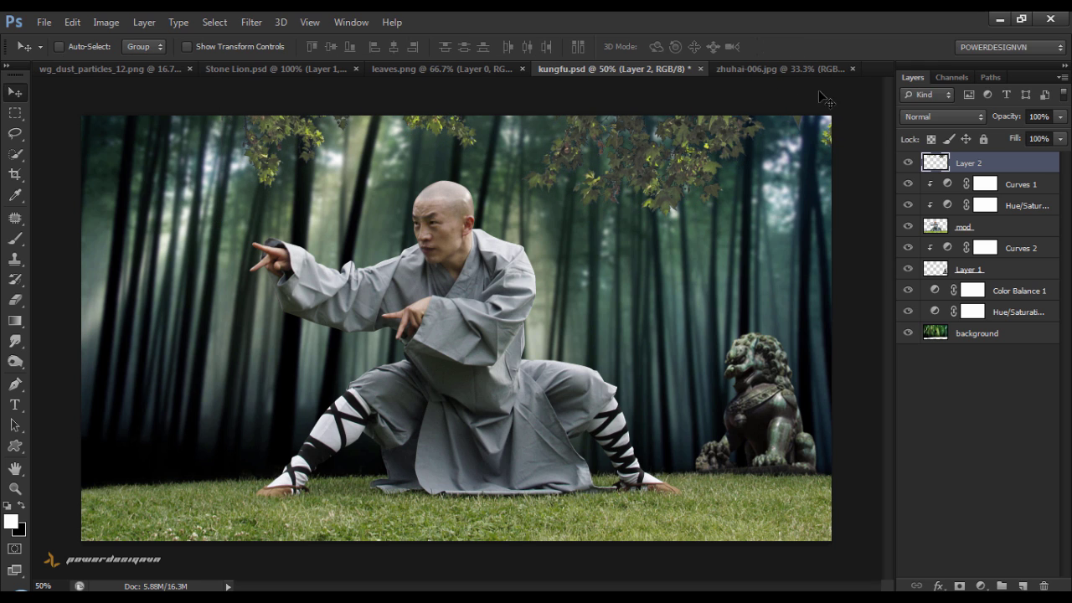
click(980, 585)
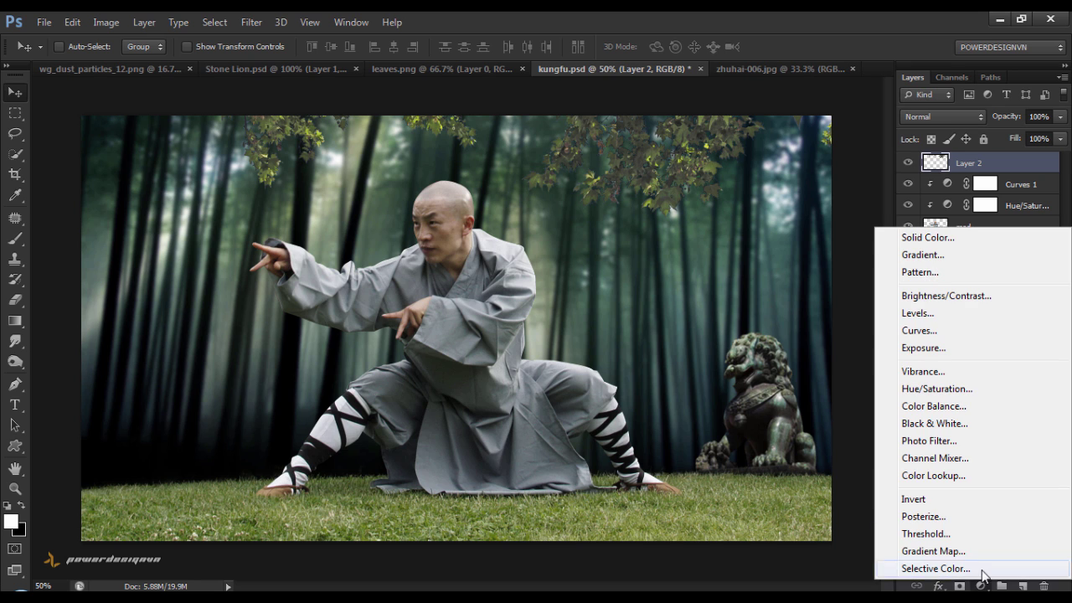
Add a Curves layer to the leaves, pulling the curve down to darken them.
click(919, 329)
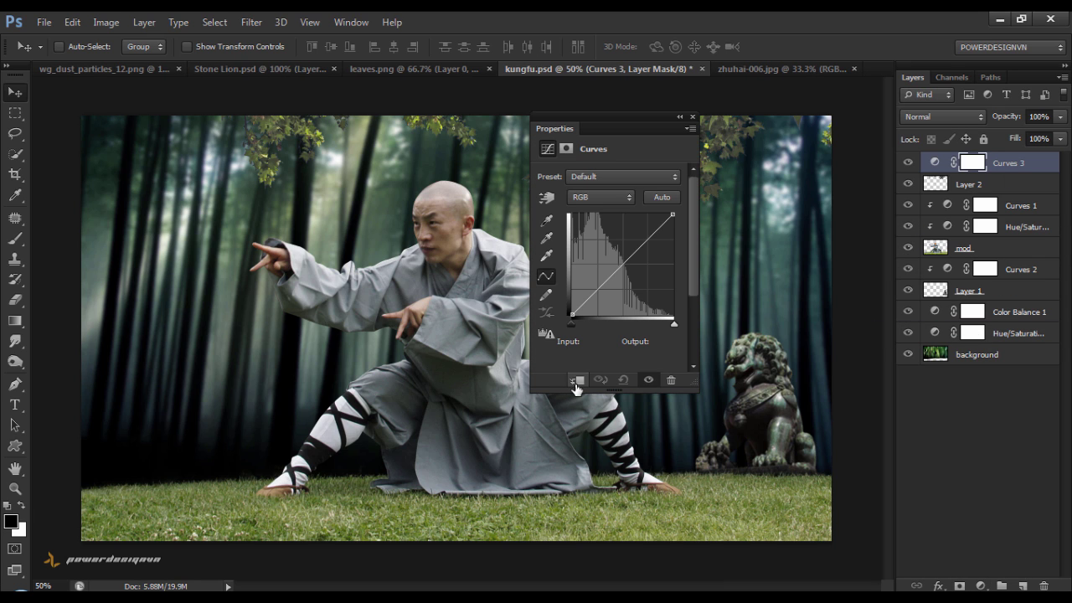
mouse_move(602, 116)
mouse_down()
mouse_move(178, 252)
mouse_move(139, 250)
mouse_up()
drag(124, 433, 124, 441)
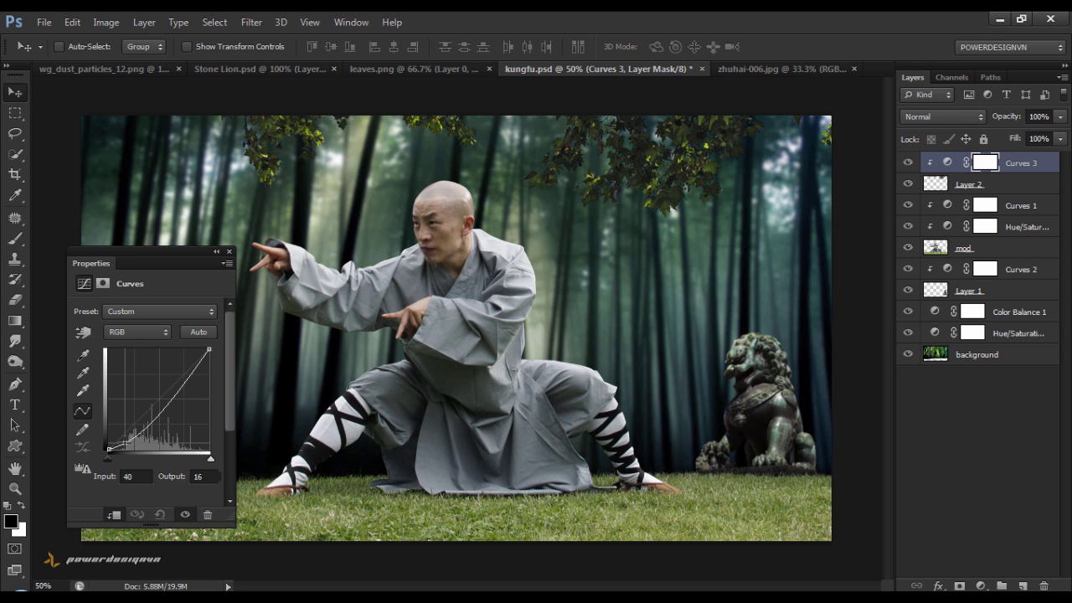
click(229, 250)
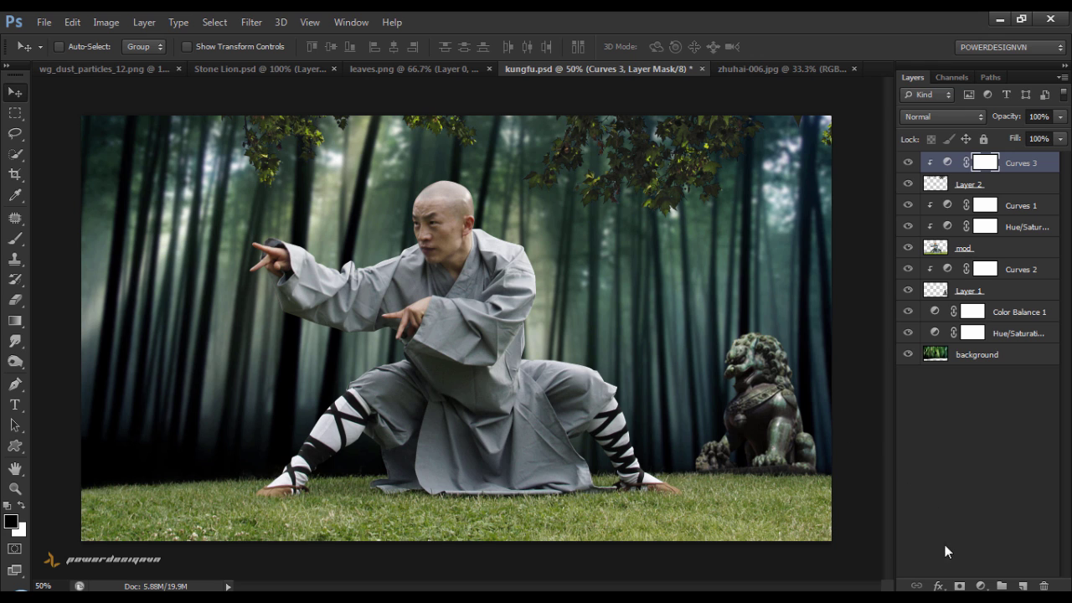
Add a Hue/Saturation layer clipped to the leaves with Saturation about -47.
click(980, 585)
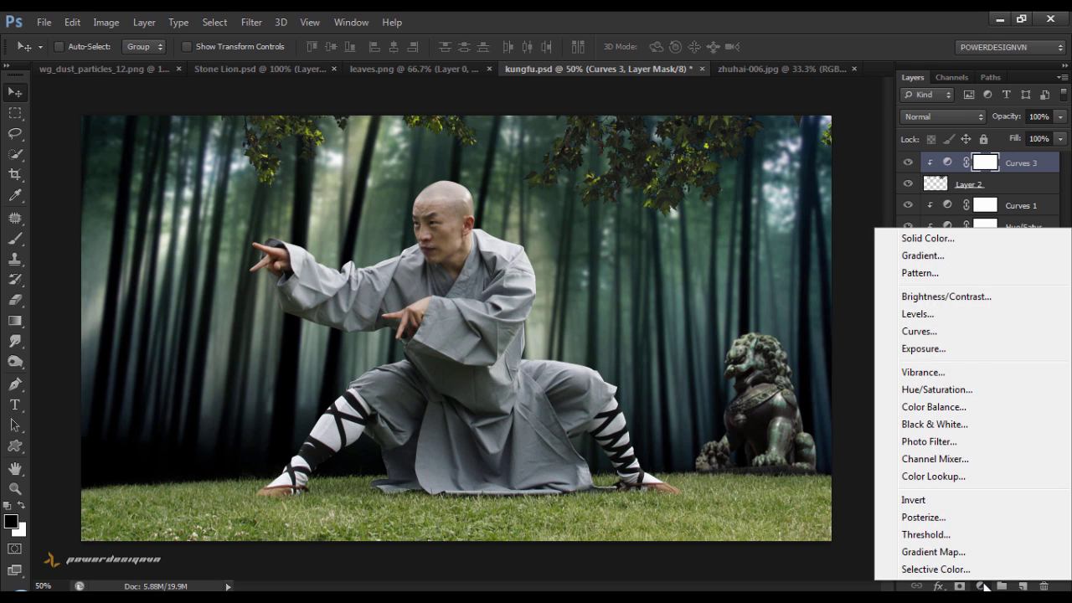
click(996, 390)
drag(161, 255, 150, 235)
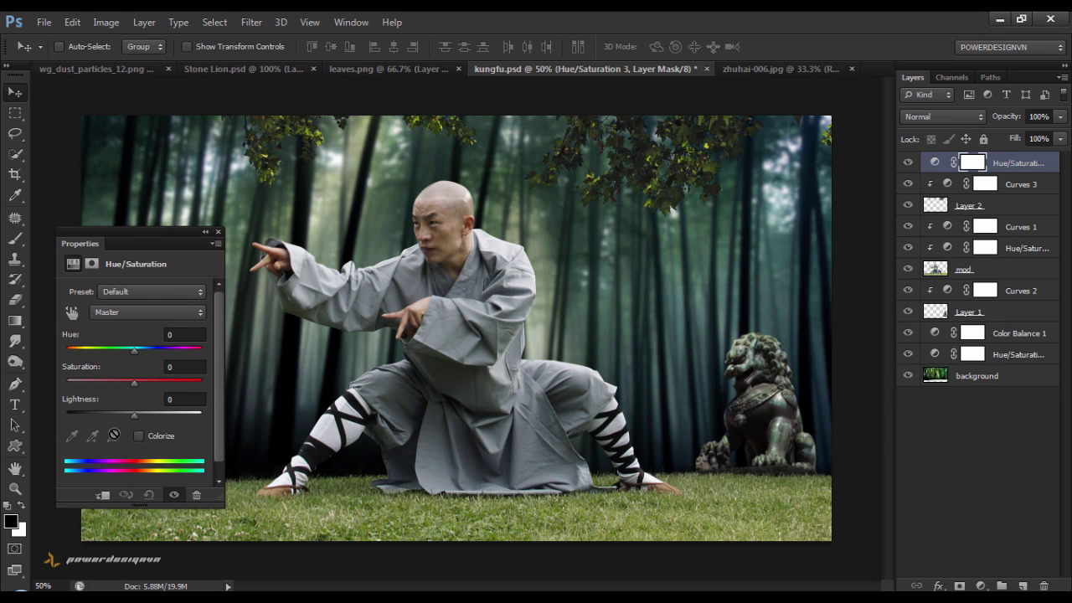
click(102, 496)
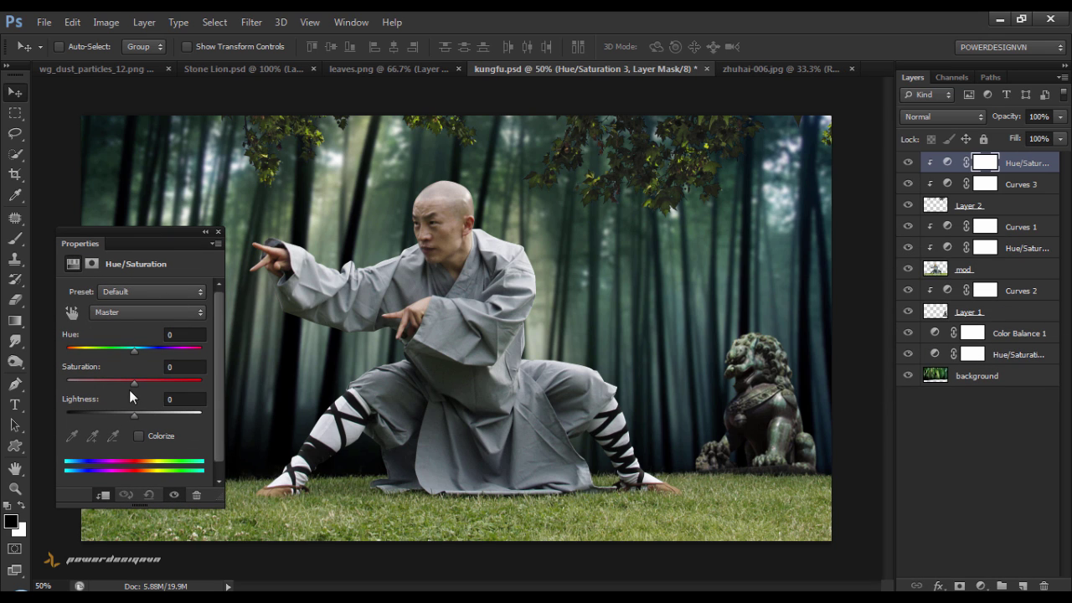
drag(134, 382, 98, 384)
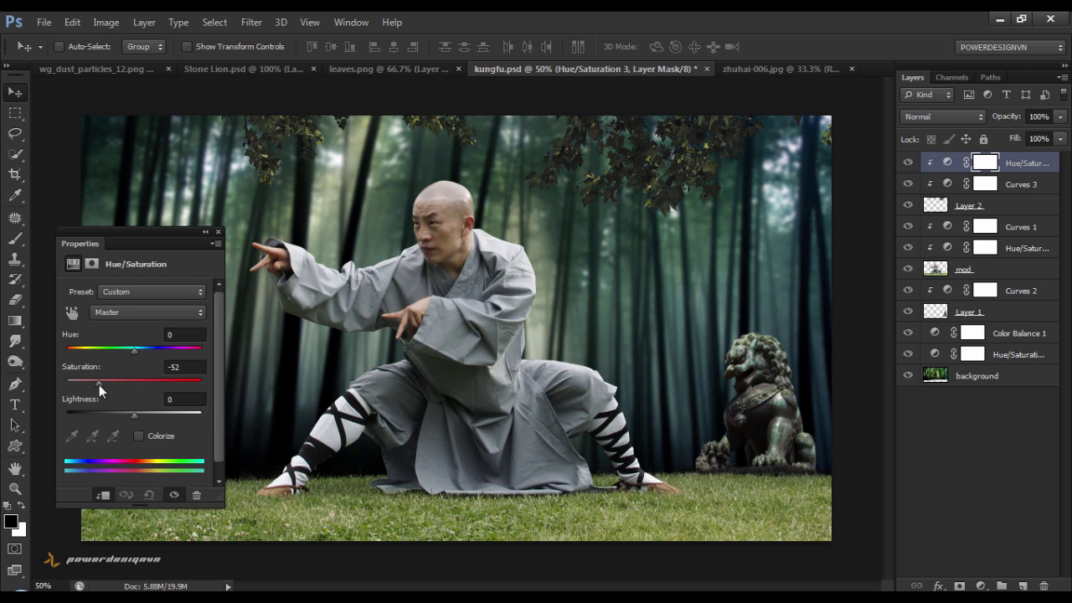
drag(99, 384, 102, 384)
click(218, 232)
Apply a Gaussian Blur with a 3-pixel radius to the leaves on Layer 2.
click(979, 208)
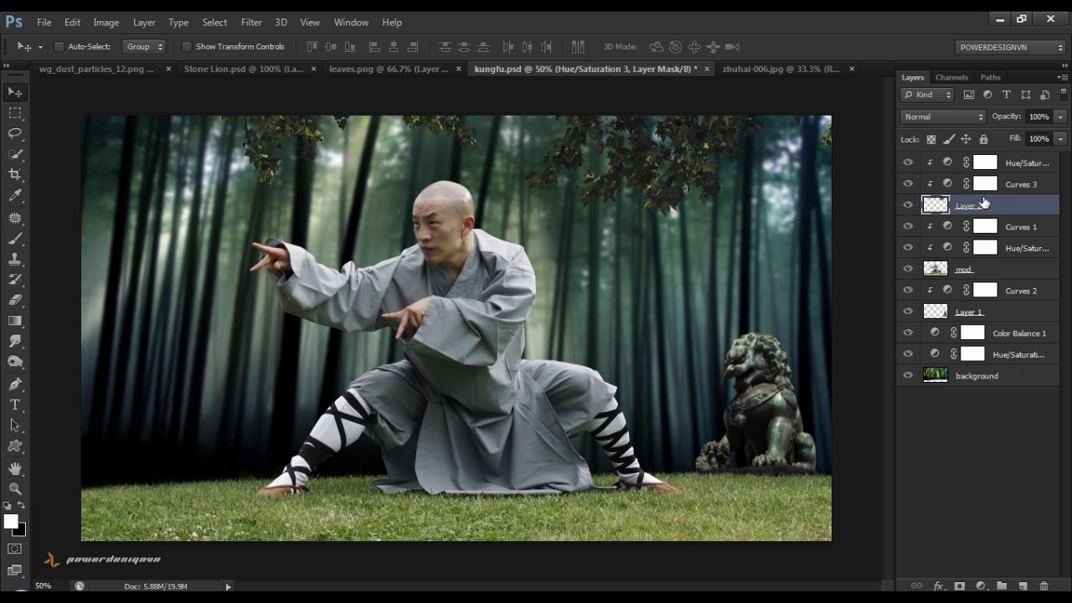
key(x)
click(251, 22)
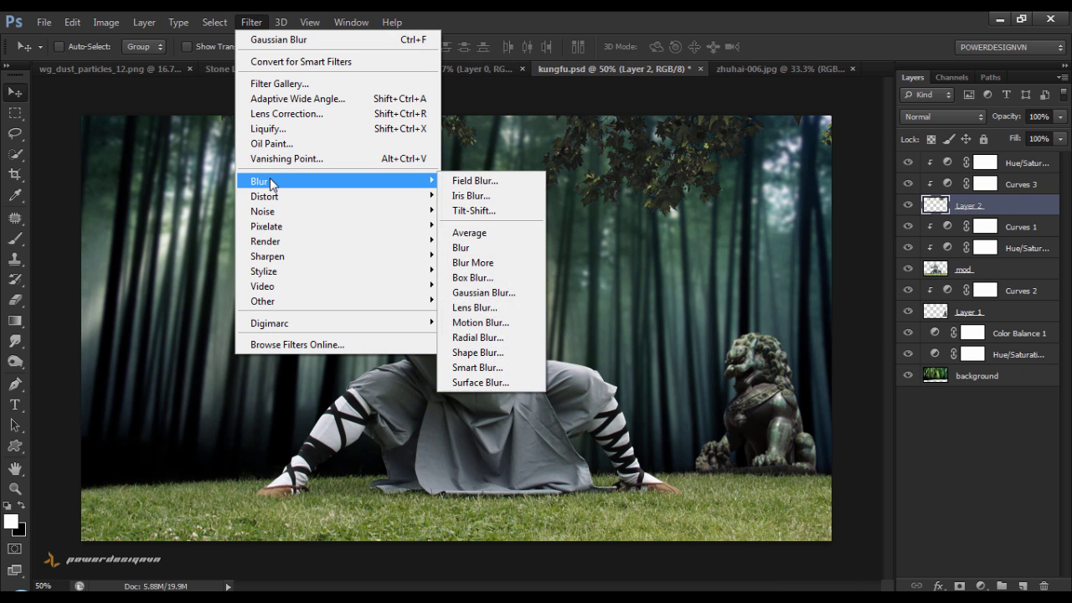
mouse_move(335, 181)
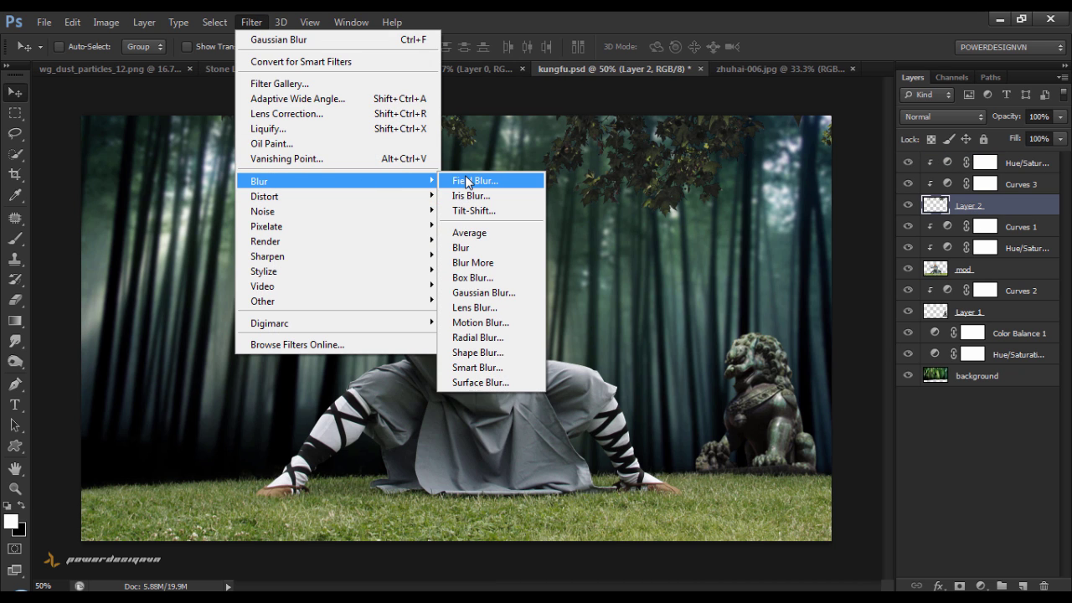
click(482, 285)
drag(310, 127, 233, 304)
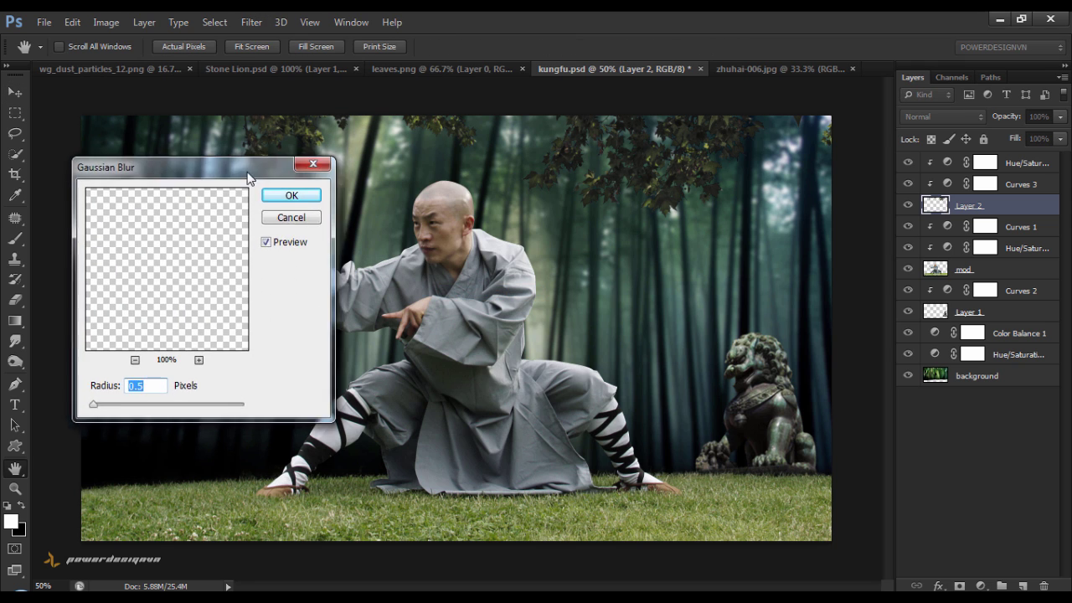
drag(86, 550, 98, 548)
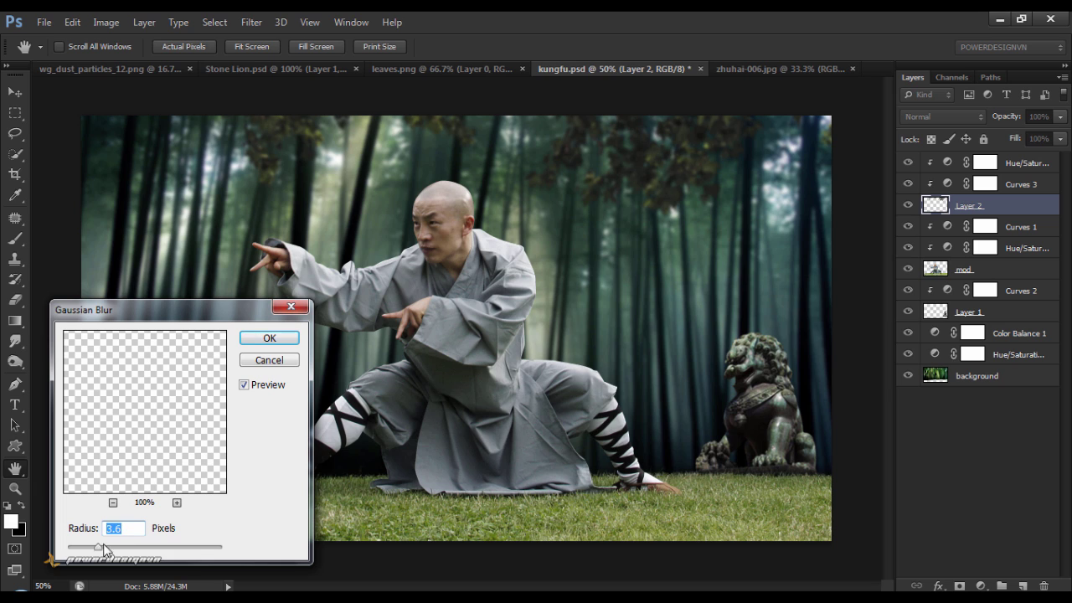
text(4)
key(BackSpace)
text(3)
click(257, 339)
click(930, 432)
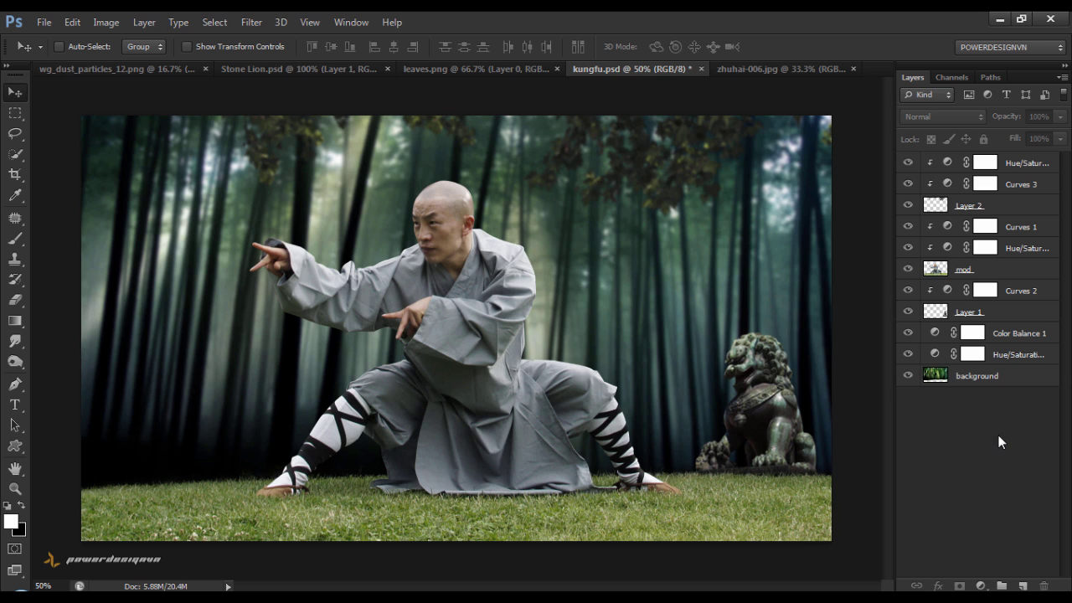
Add a new layer above the background and name it 'light'.
click(1003, 385)
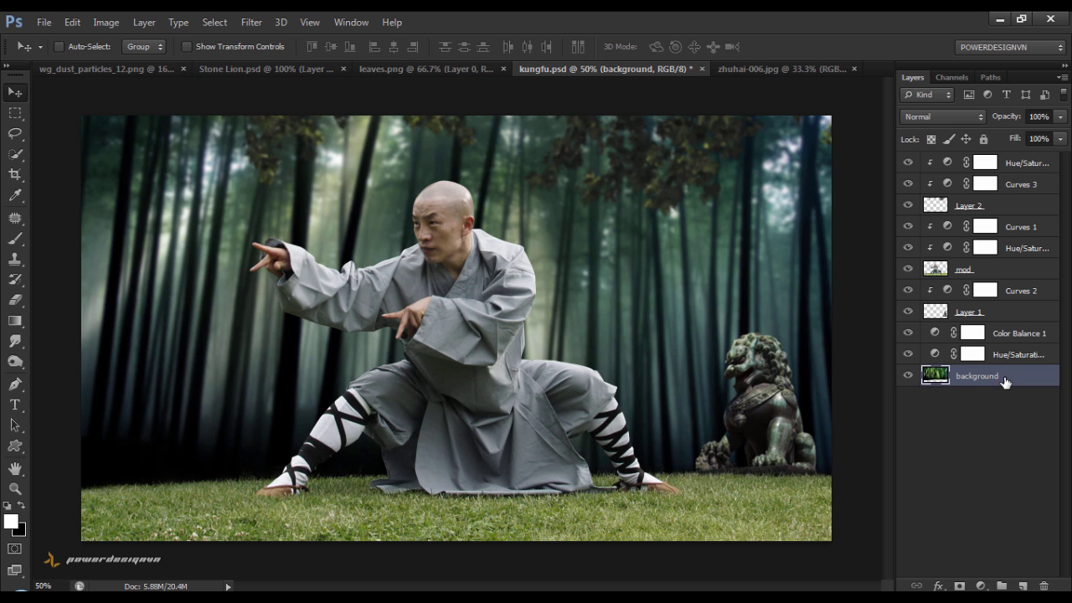
click(1023, 586)
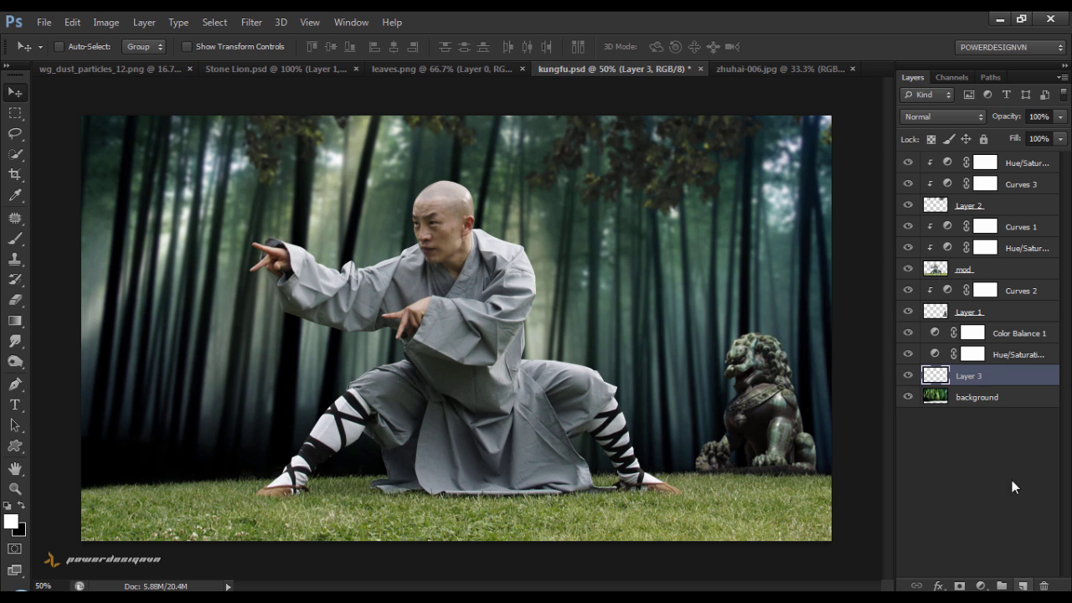
double_click(969, 376)
key(BackSpace)
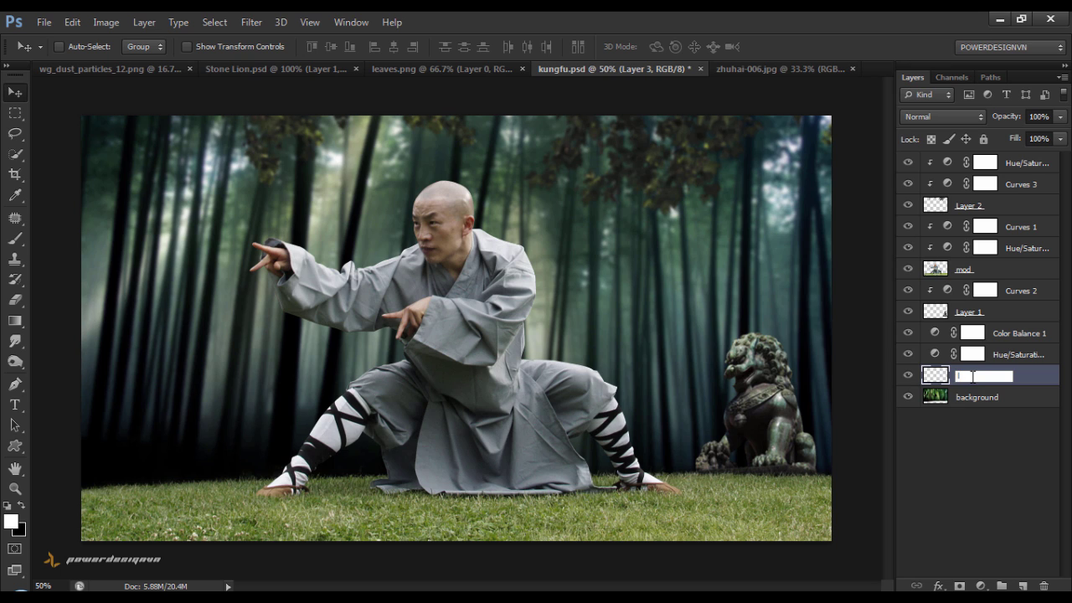
text(t)
key(Return)
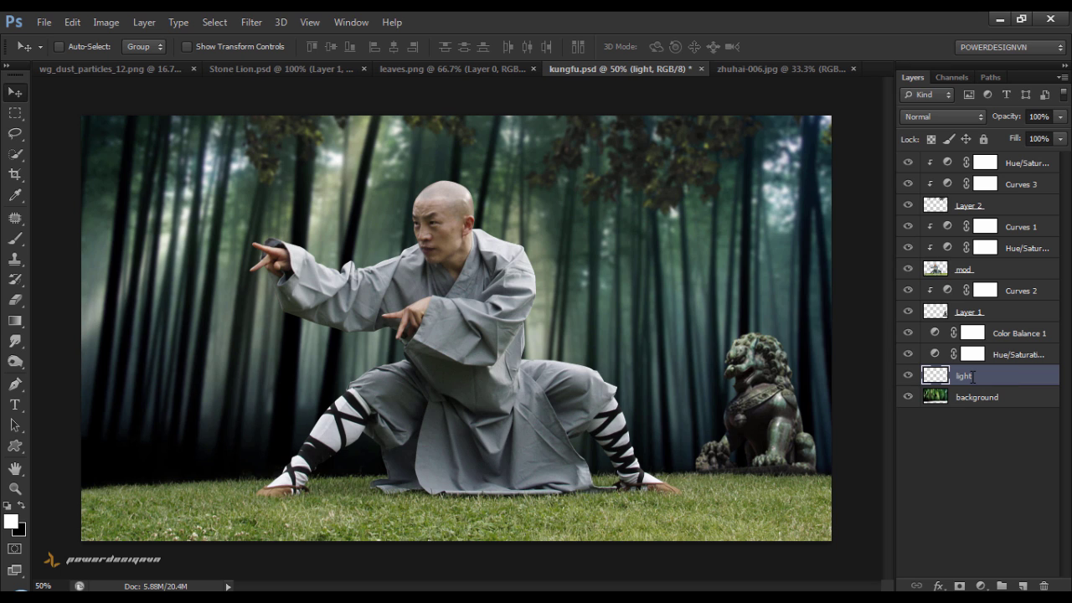
Set the brush colour to a dark teal sampled from the forest and make the layer Color Dodge.
click(15, 239)
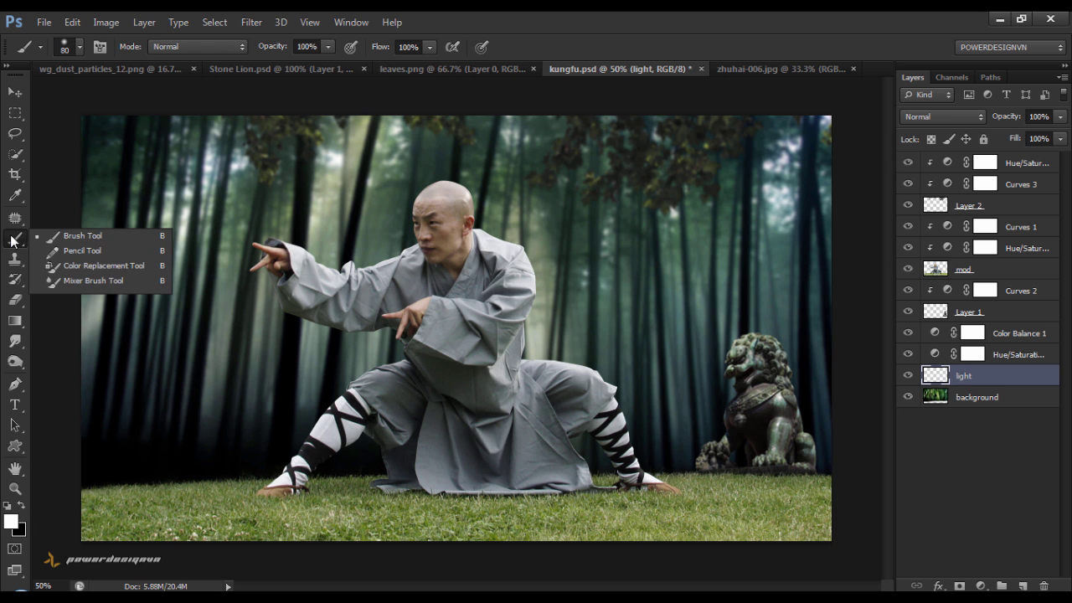
click(54, 237)
click(10, 521)
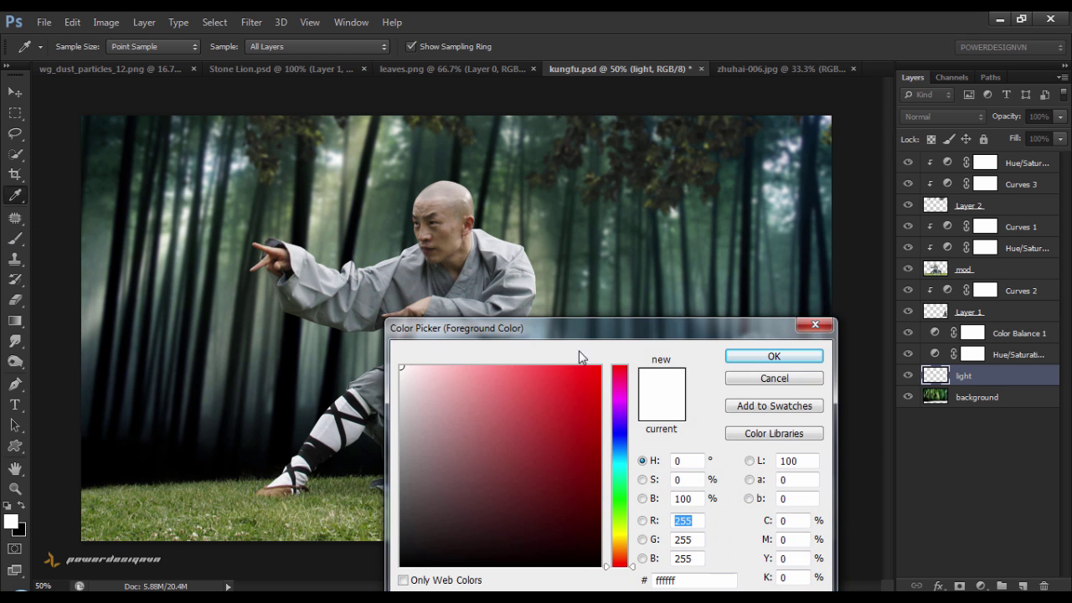
drag(597, 327, 172, 189)
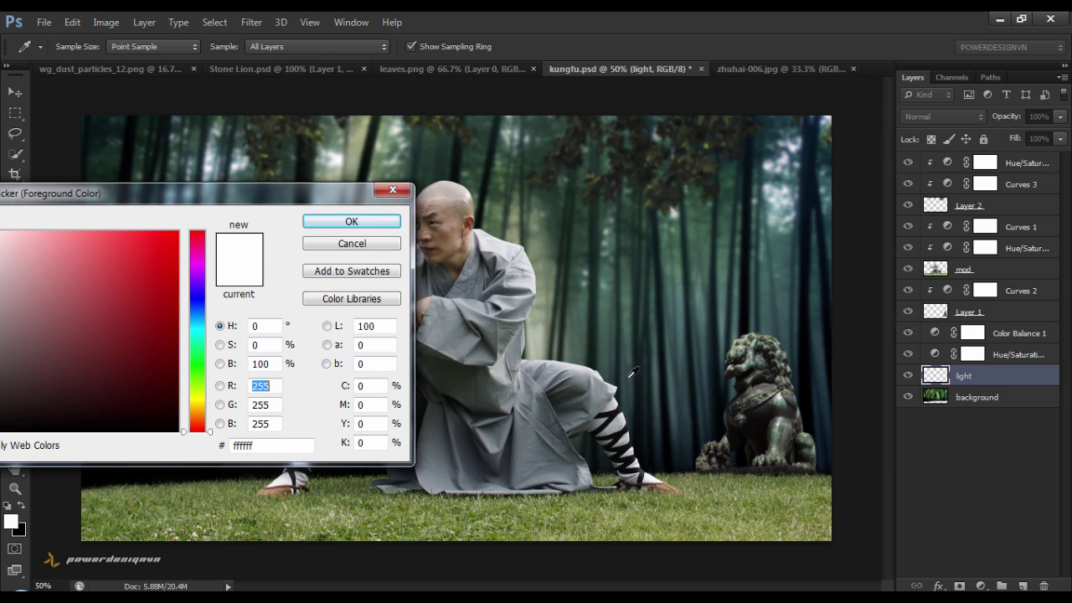
click(632, 373)
click(339, 221)
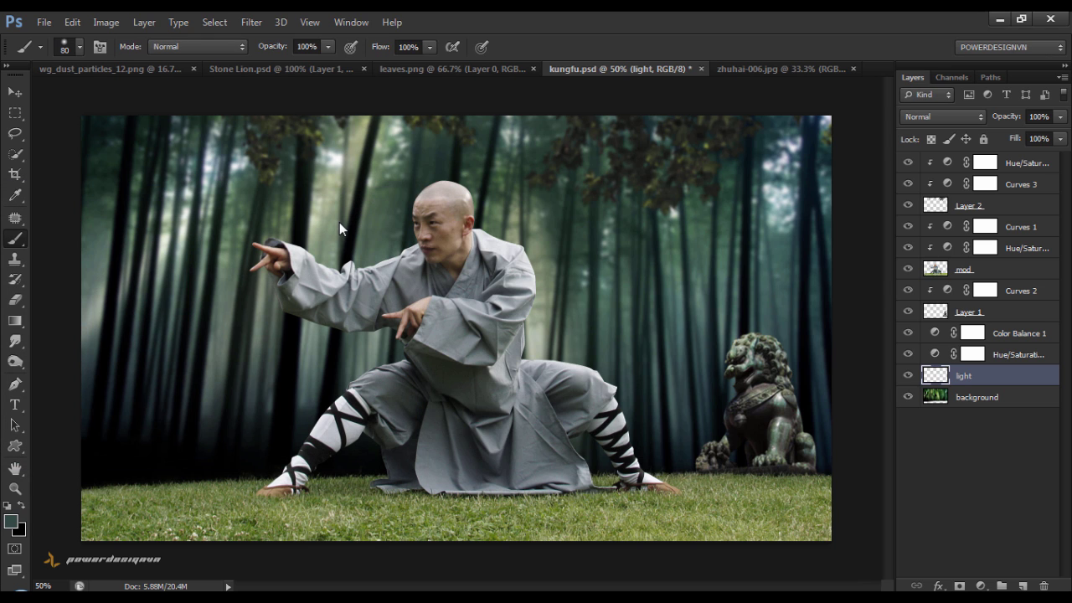
click(942, 116)
click(943, 274)
With a 200-pixel brush, paint light streaks over the trees on both sides and behind the lion.
right_click(430, 258)
key(Return)
key(bracketright)
key(bracketright)
key(bracketright)
drag(349, 124, 233, 288)
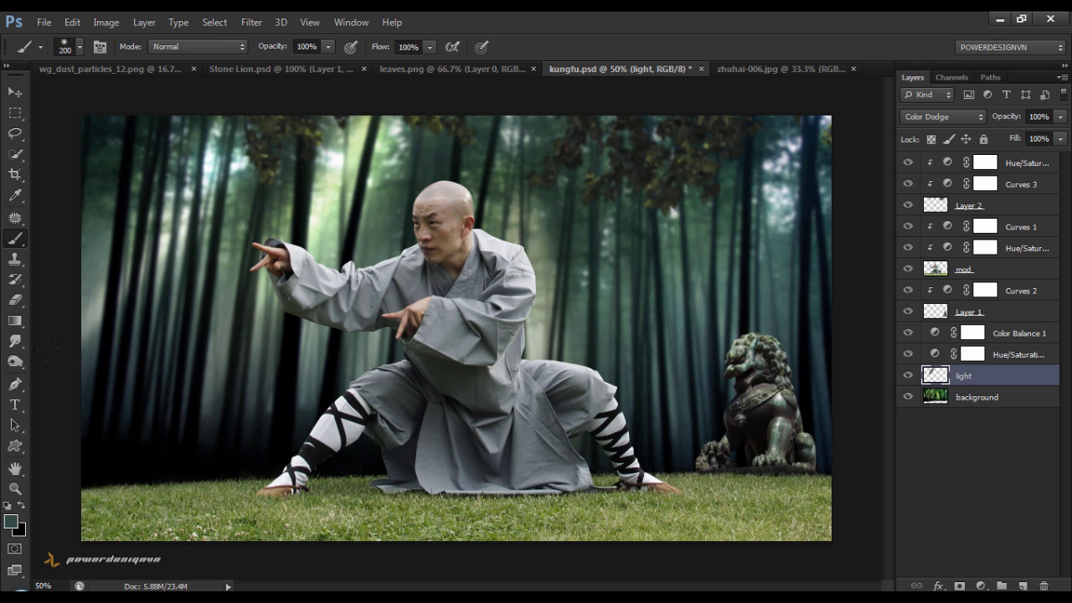
drag(195, 152, 167, 285)
drag(801, 94, 642, 319)
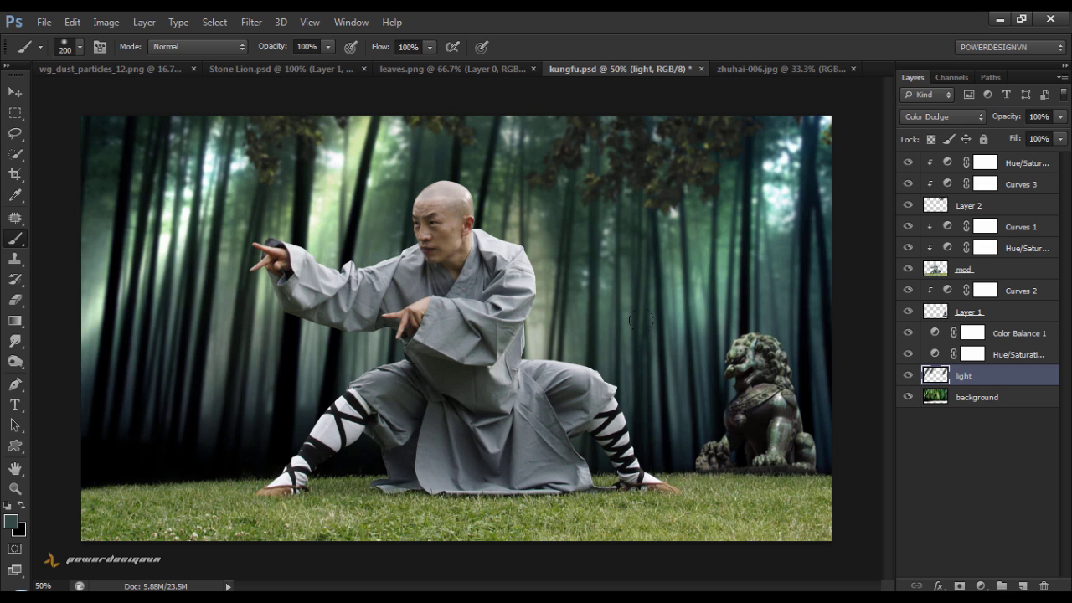
drag(506, 104, 545, 348)
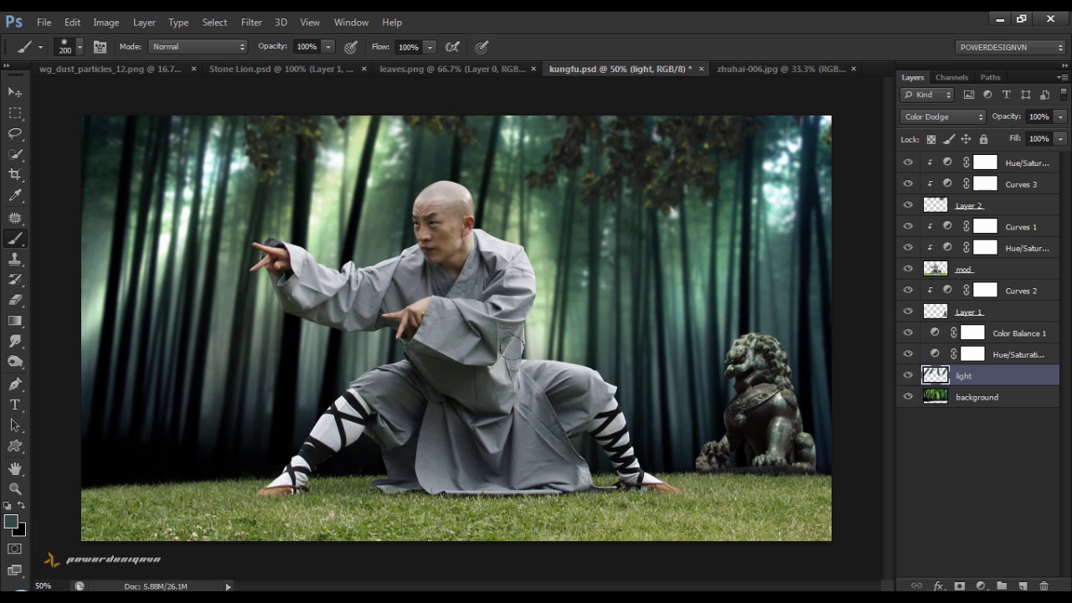
drag(598, 375, 669, 396)
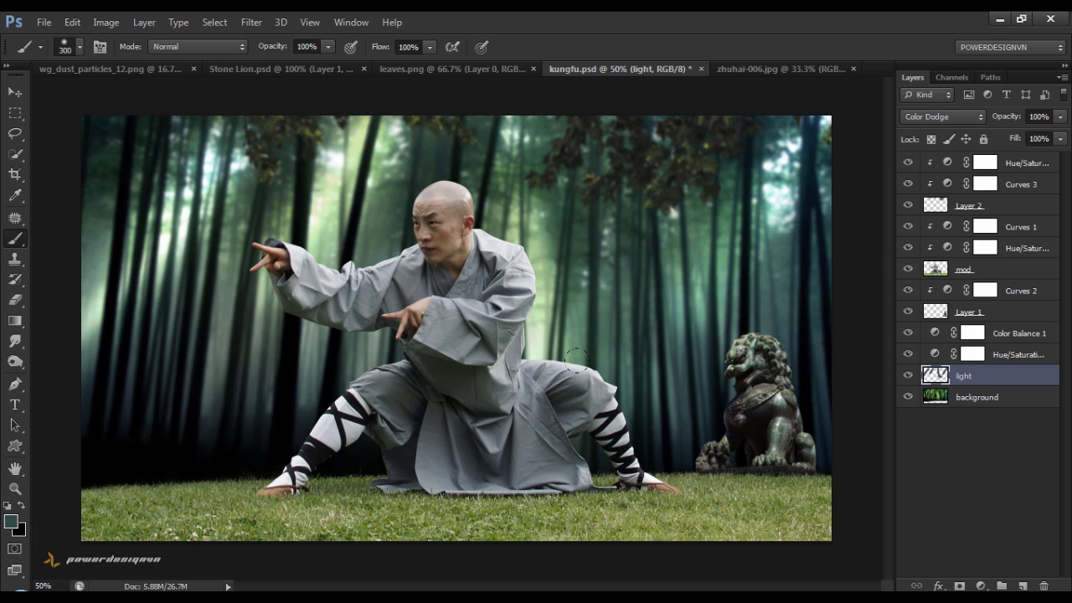
drag(213, 306, 205, 423)
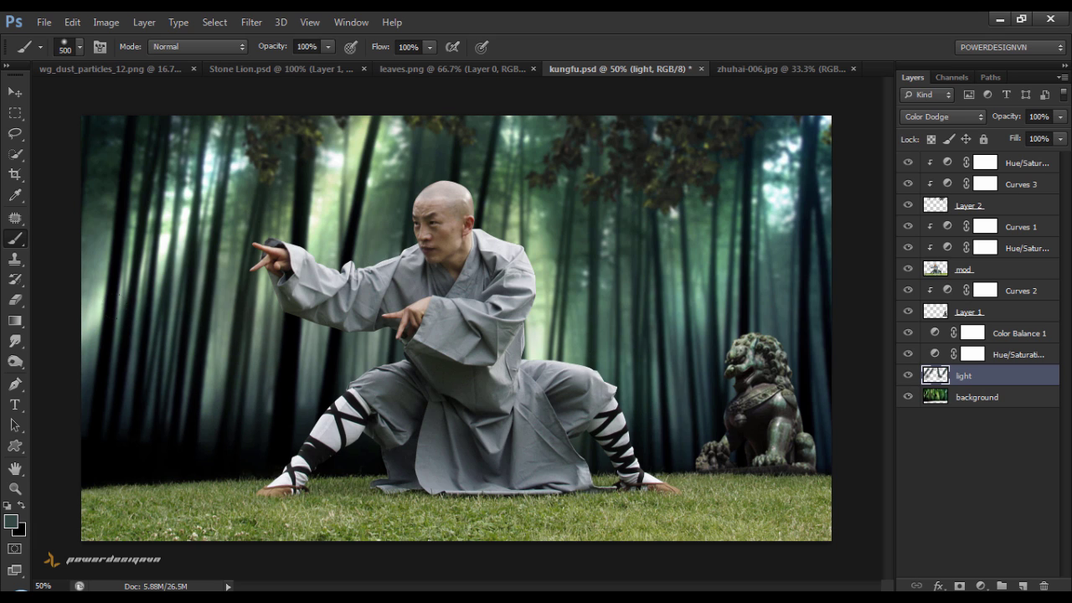
drag(106, 121, 109, 205)
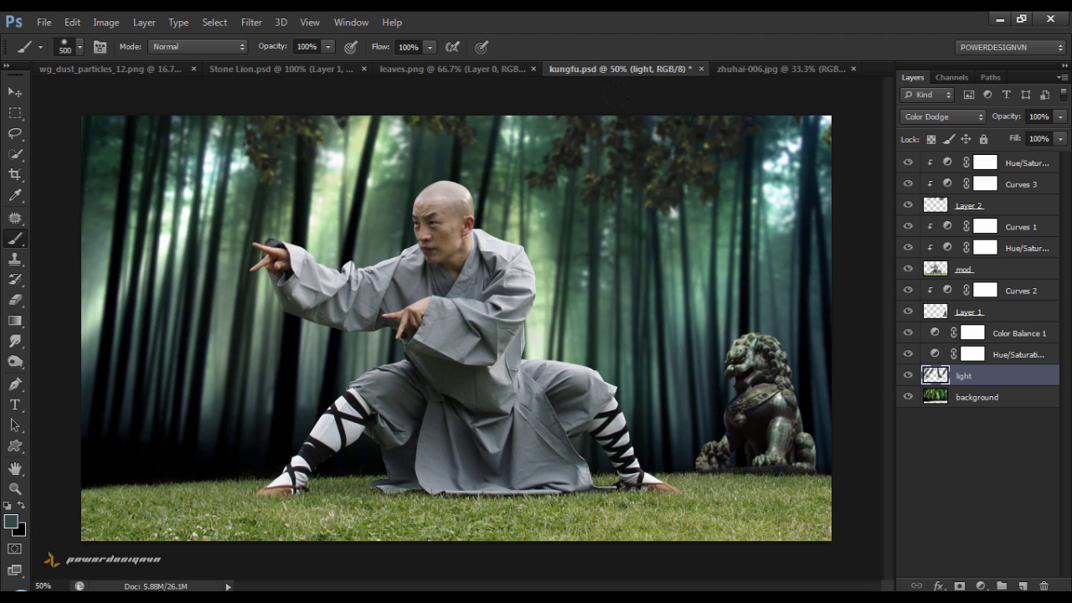
drag(660, 126, 685, 225)
drag(778, 323, 780, 391)
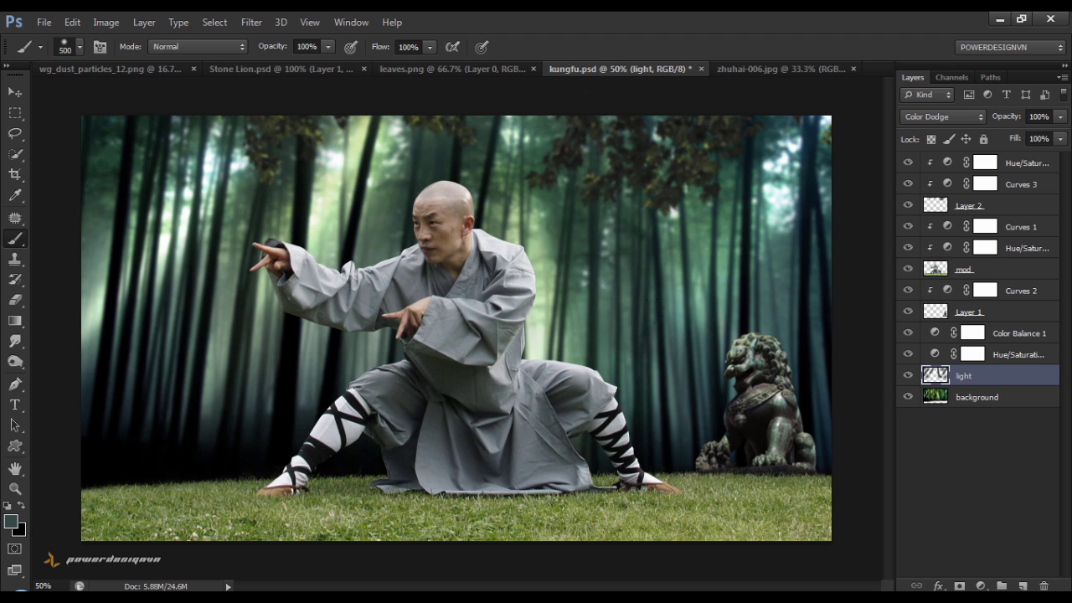
key(v)
click(999, 486)
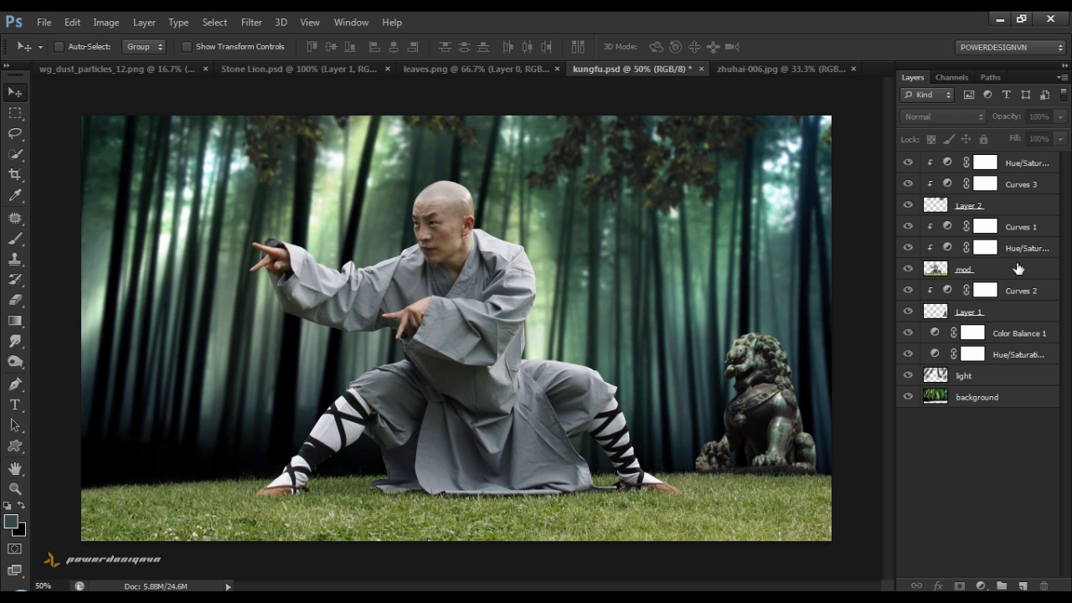
Add a new layer above Curves 1 named 'Light'.
click(908, 205)
click(1017, 226)
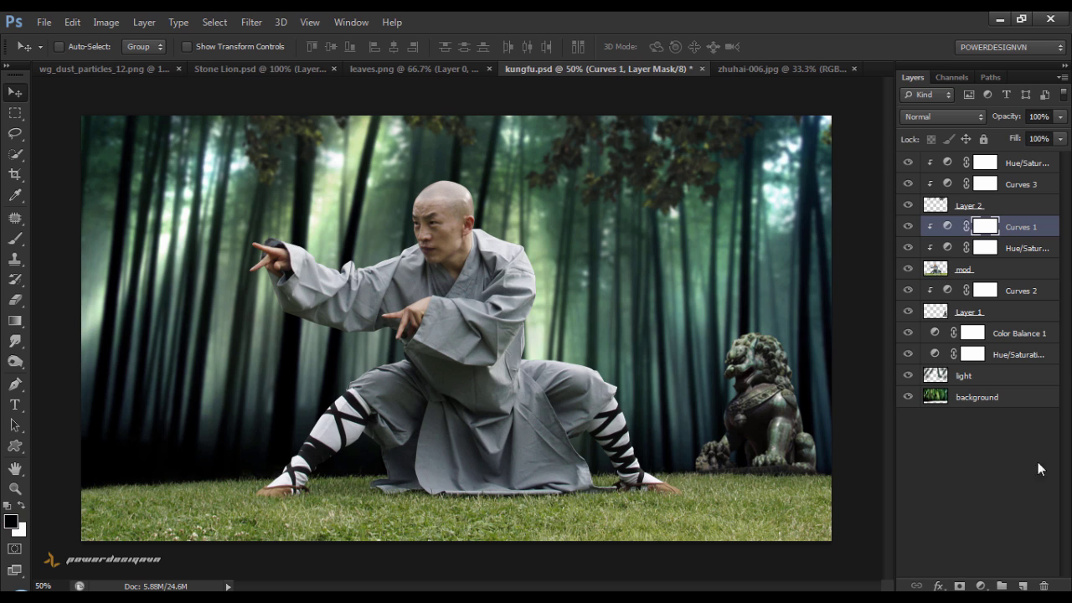
click(1023, 585)
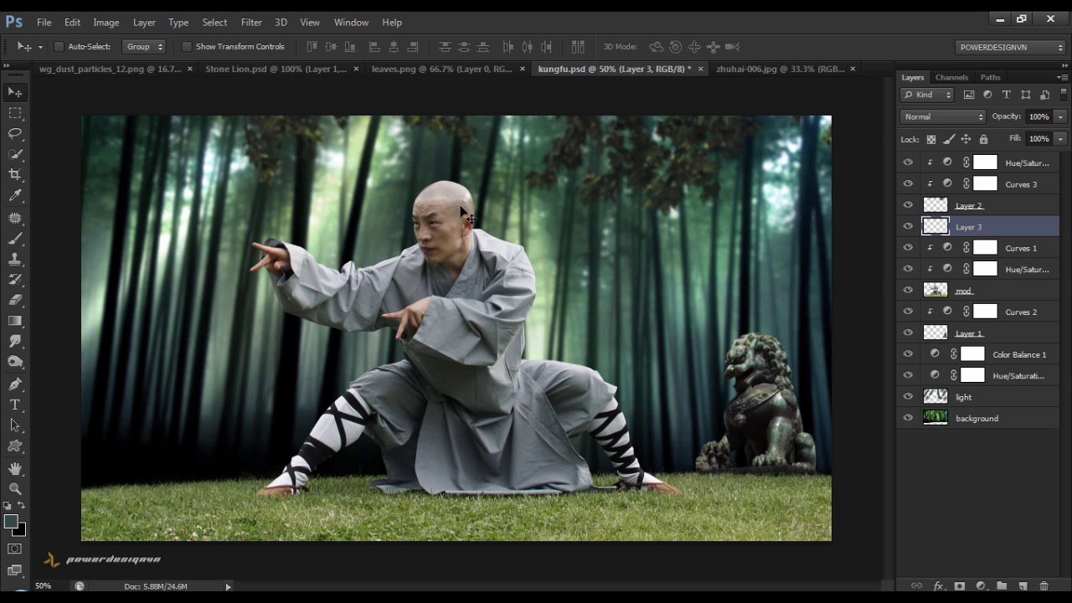
double_click(973, 227)
text(Ligh)
text(t)
key(Return)
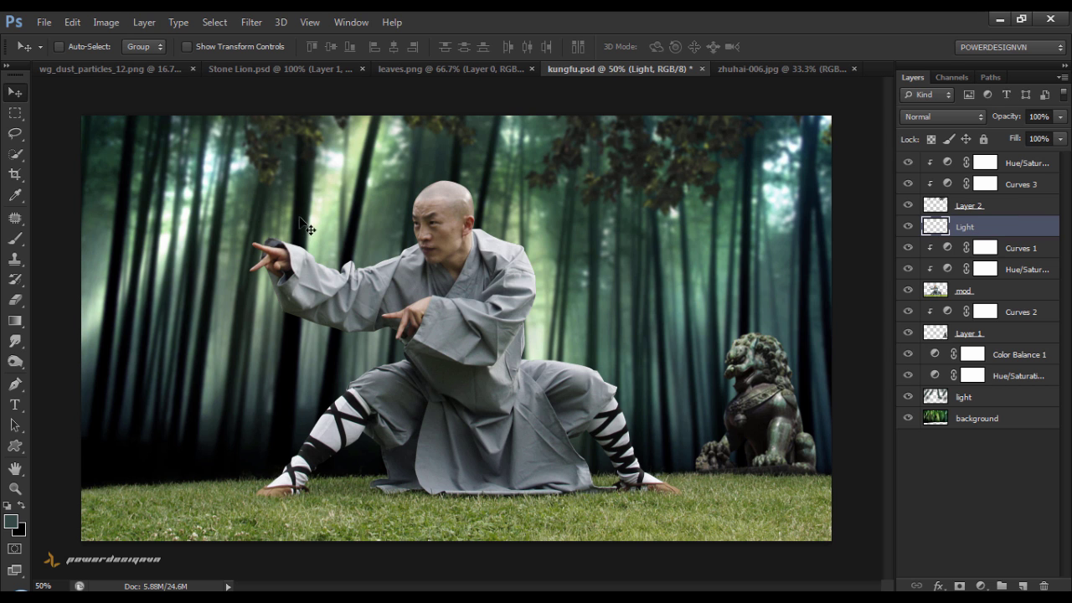
Paint white with a 35 px brush along the monk's shoulder and back knee.
click(11, 522)
click(318, 148)
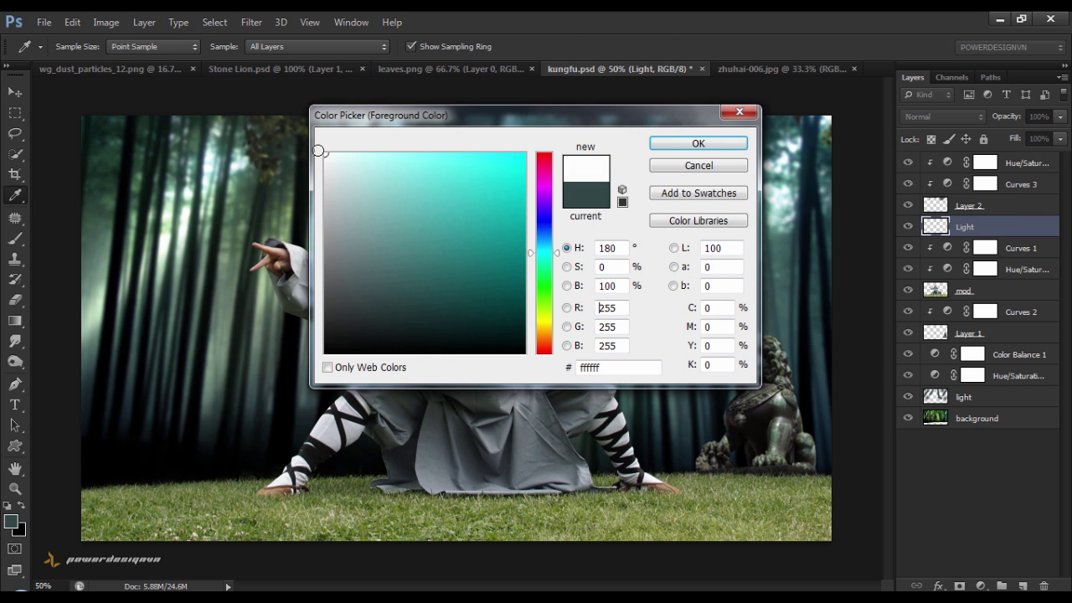
click(723, 143)
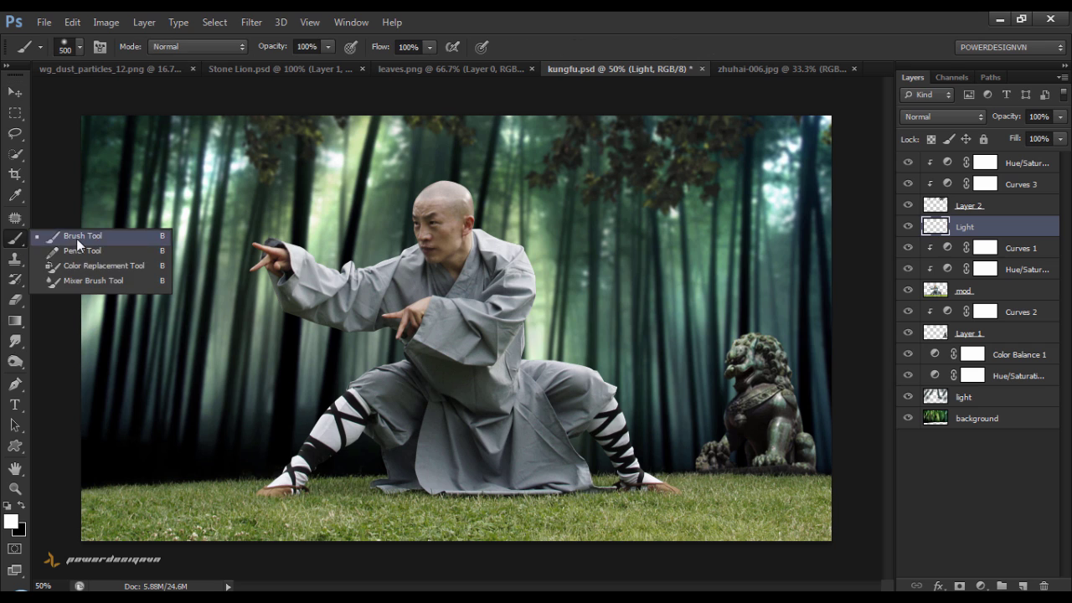
drag(17, 246, 77, 238)
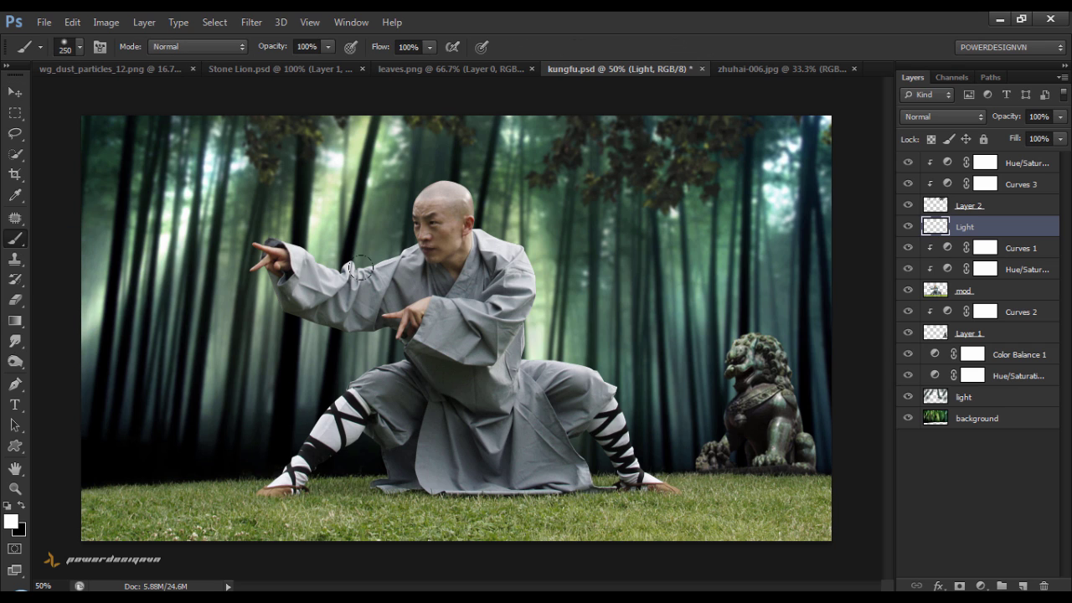
key(bracketleft)
key(bracketleft)
key(bracketleft)
key(bracketleft)
right_click(506, 239)
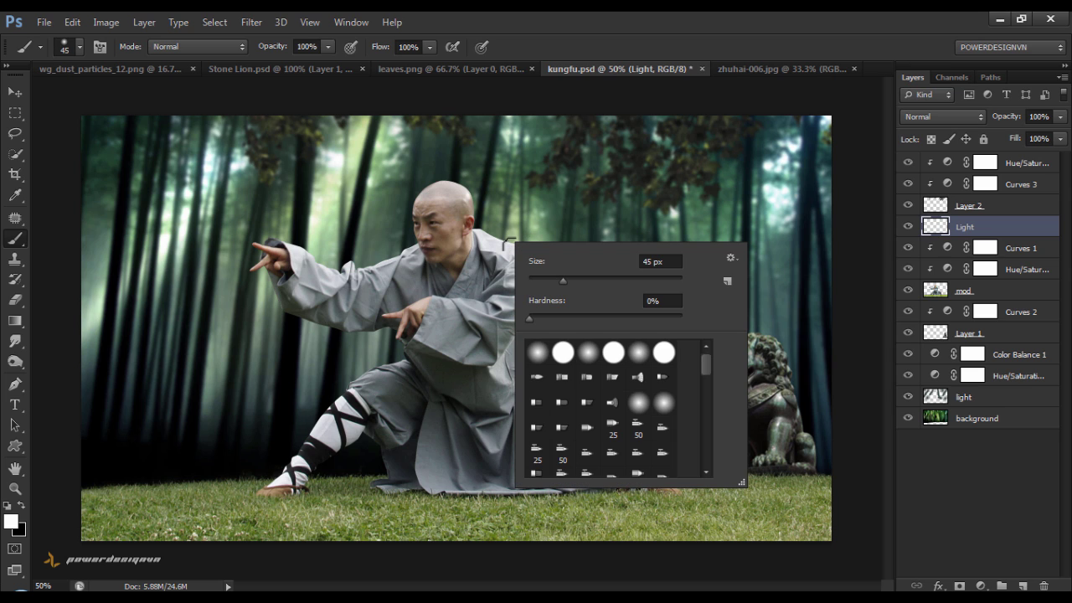
key(Escape)
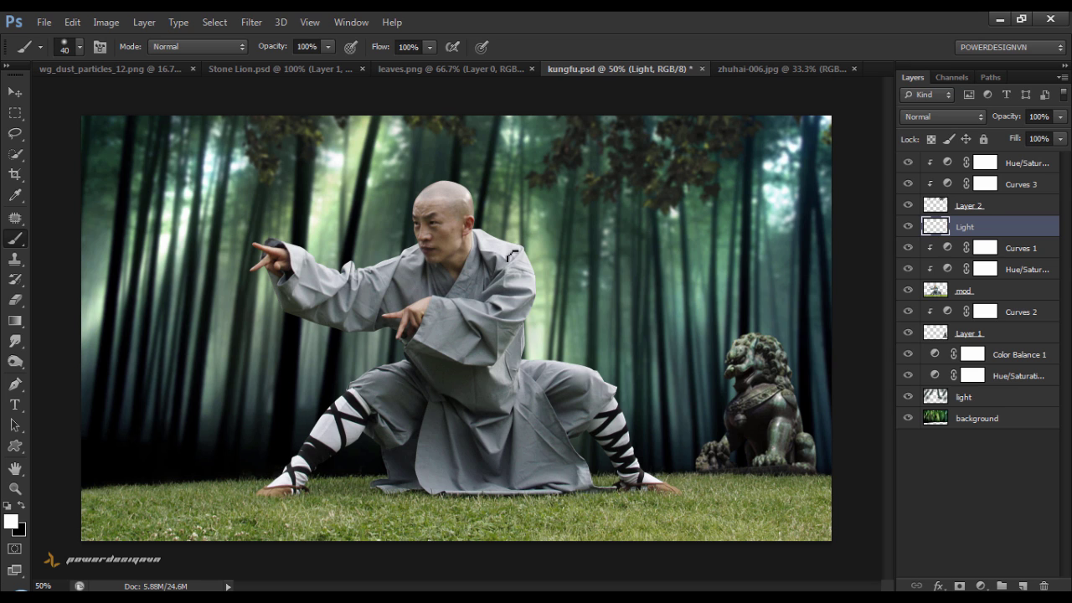
key(bracketleft)
drag(487, 234, 526, 246)
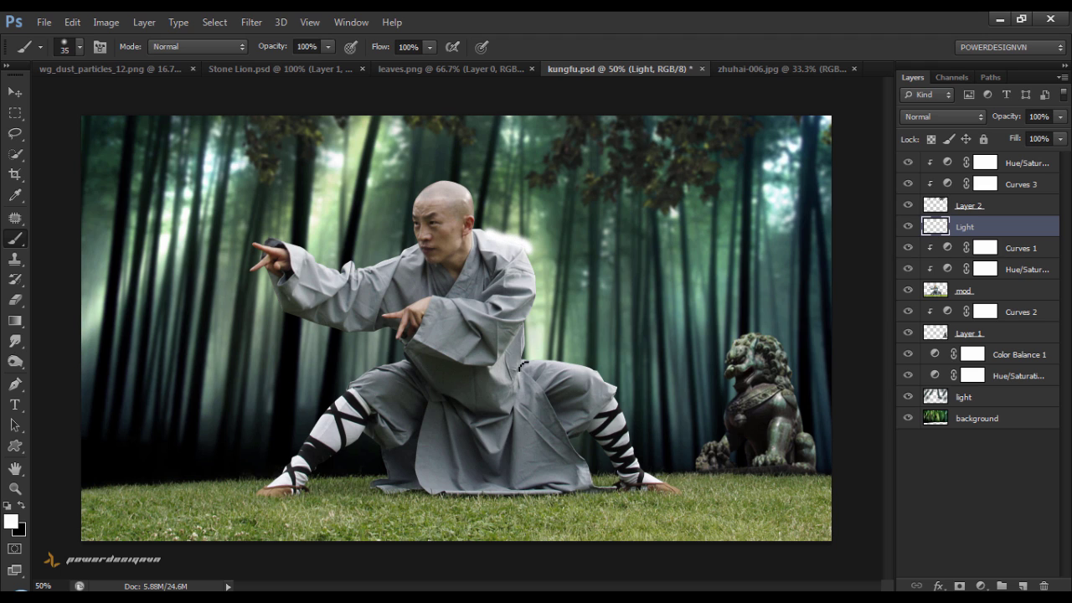
mouse_move(527, 356)
mouse_down()
mouse_move(599, 369)
mouse_move(569, 360)
mouse_up()
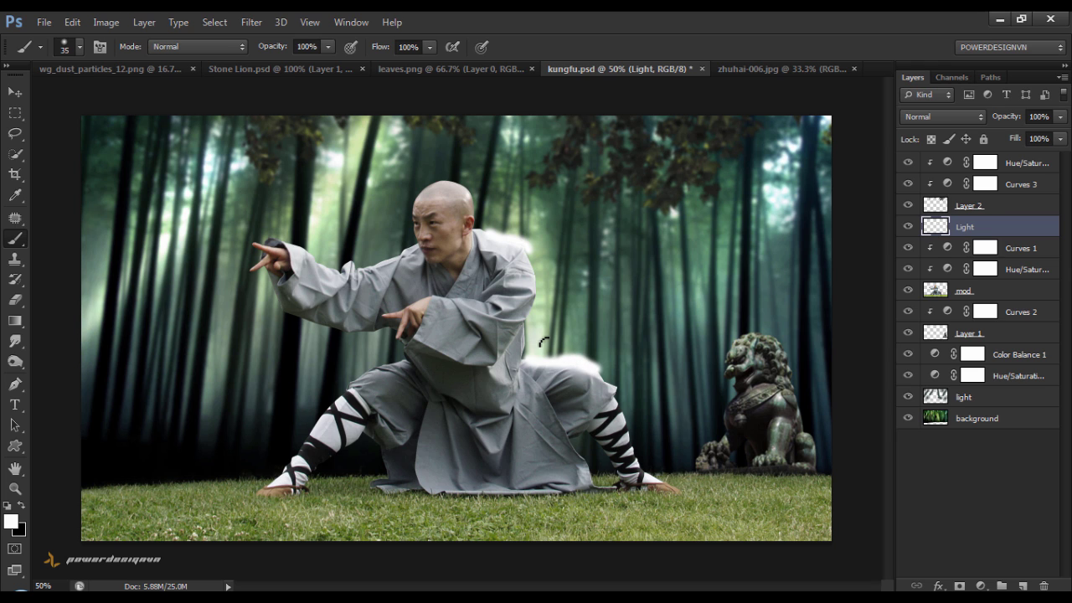
Blur the white strokes with a Gaussian Blur of radius 14.1.
click(251, 22)
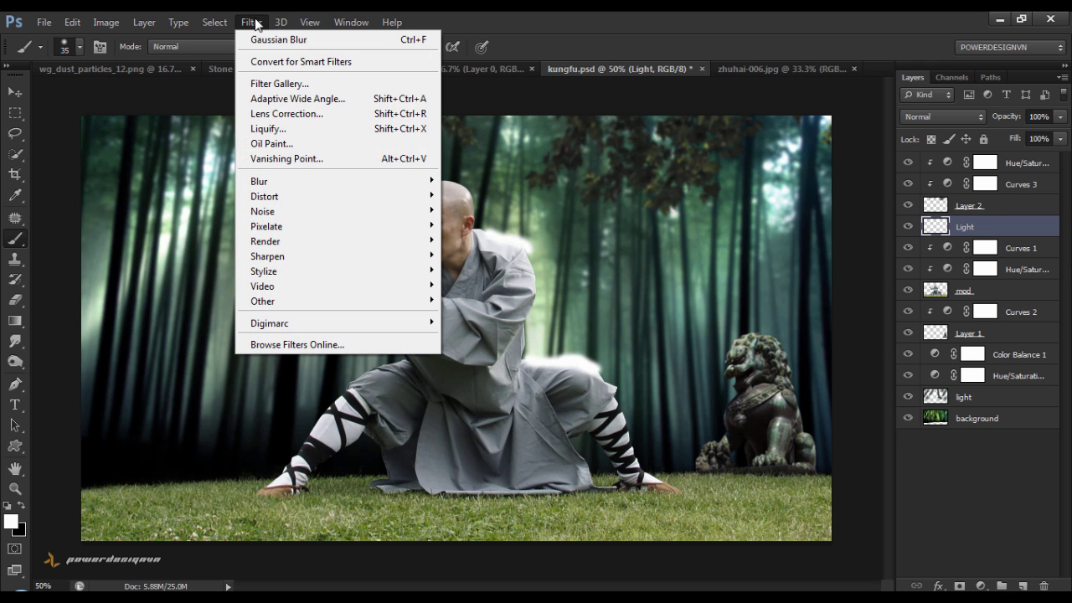
mouse_move(259, 181)
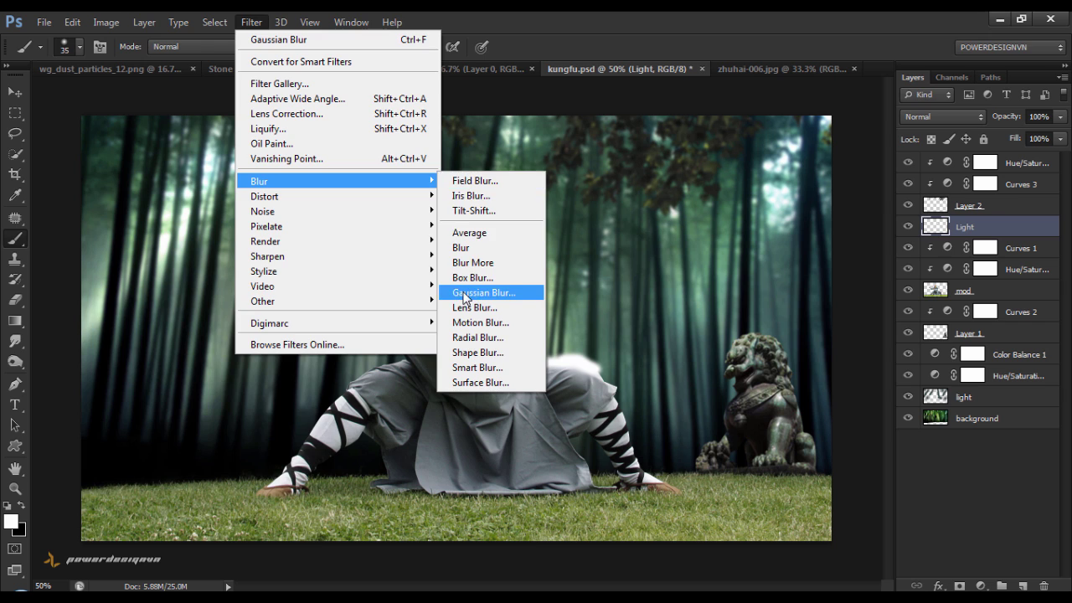
click(465, 293)
drag(213, 305, 211, 174)
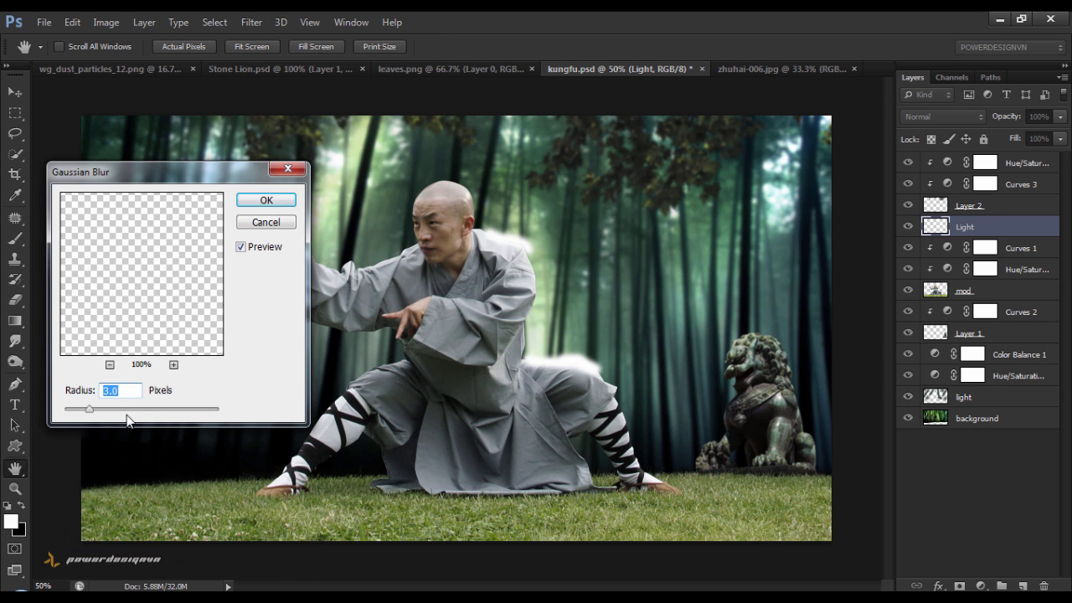
drag(89, 408, 128, 410)
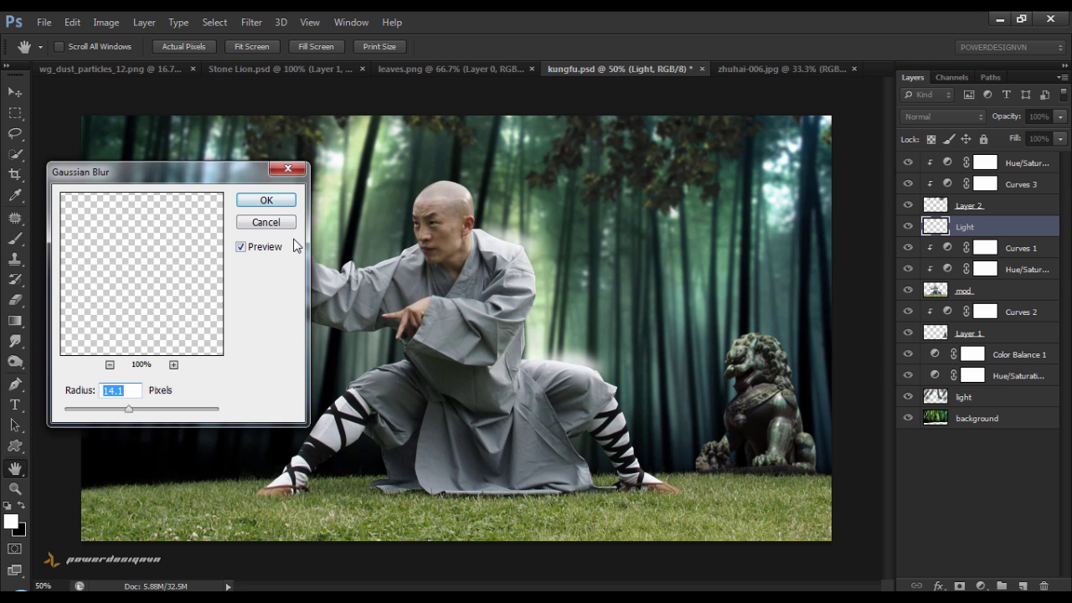
click(266, 201)
Add a Screen-mode layer named light and move it just above the background.
key(b)
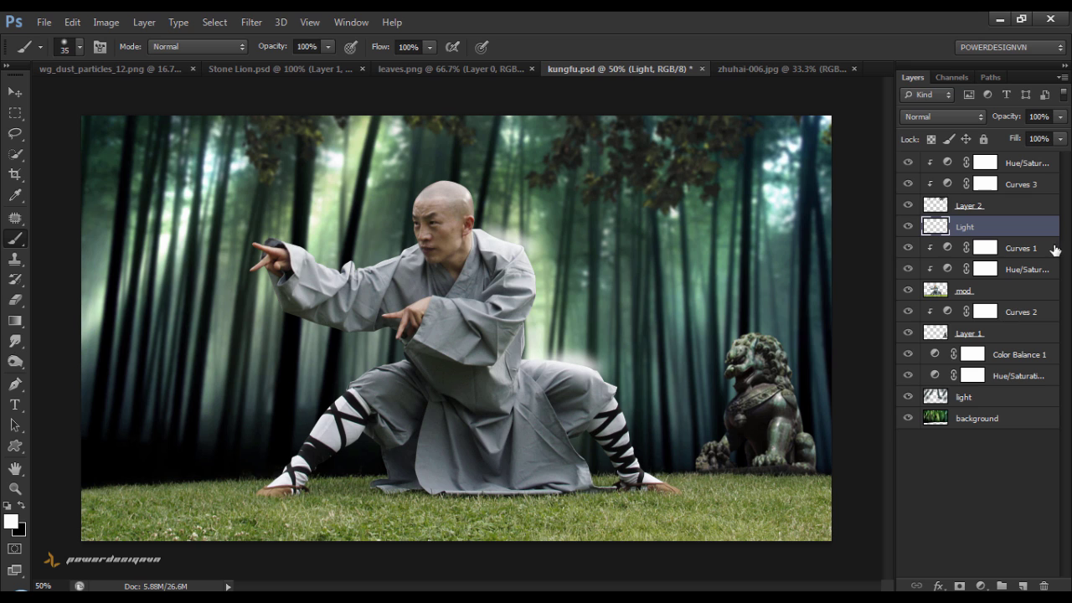
click(1040, 249)
click(1022, 585)
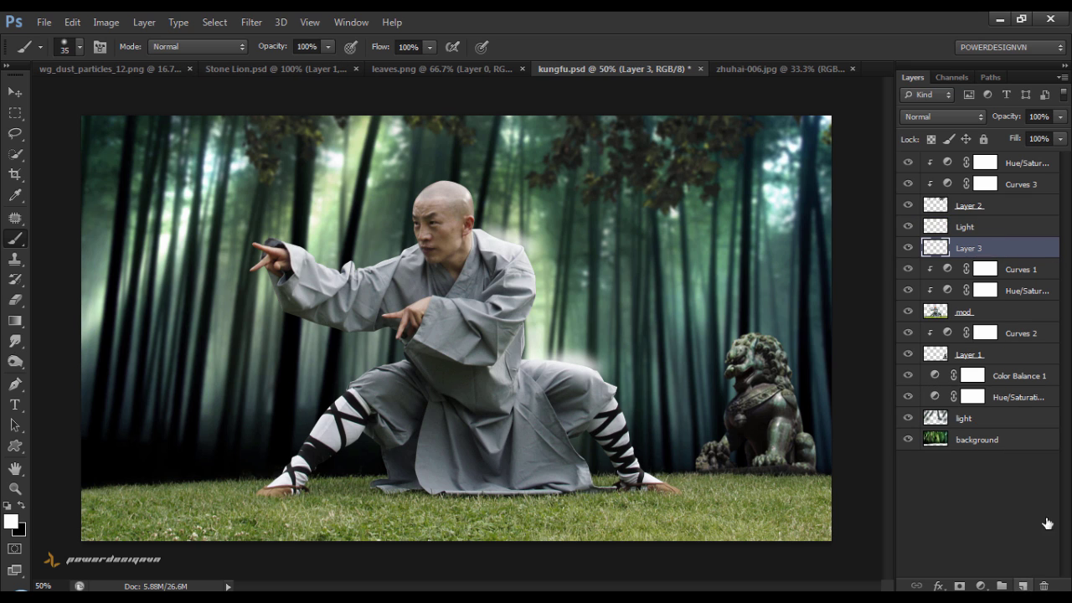
double_click(965, 250)
text(light)
key(Return)
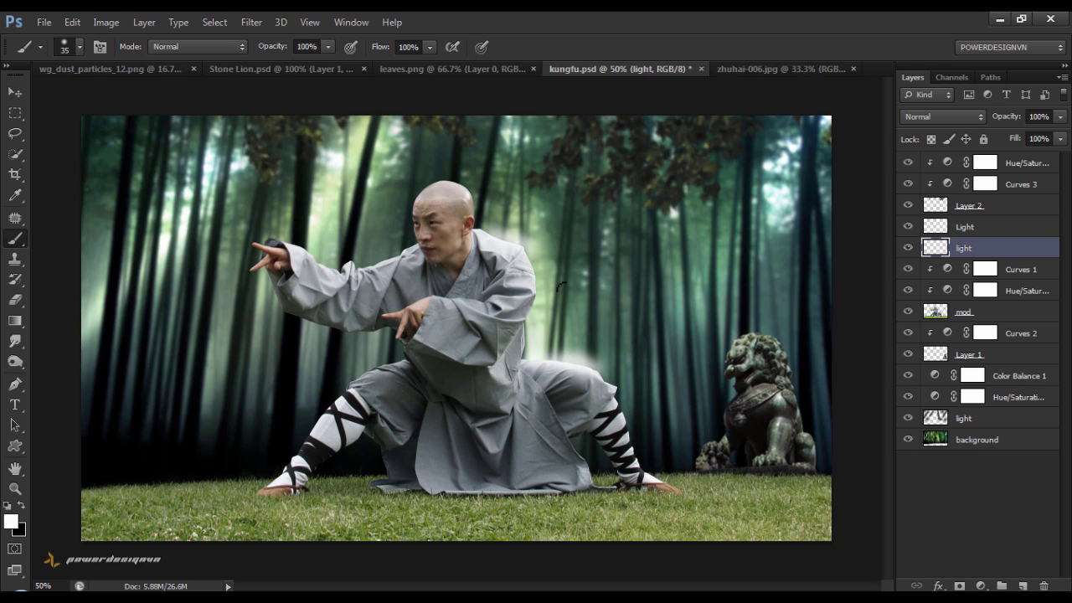
click(929, 117)
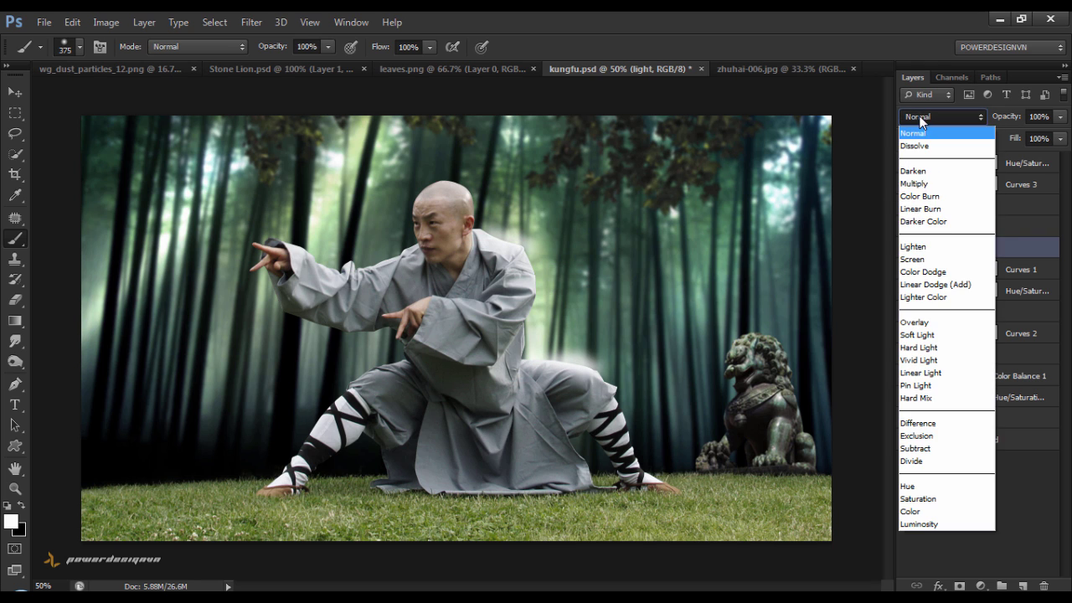
click(912, 261)
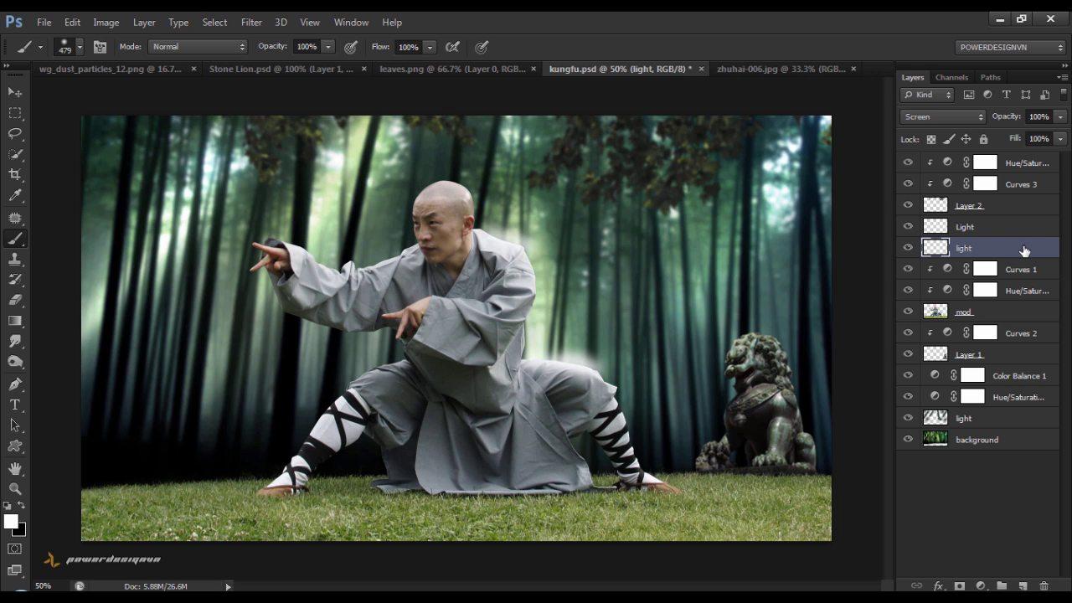
drag(1023, 251, 1015, 423)
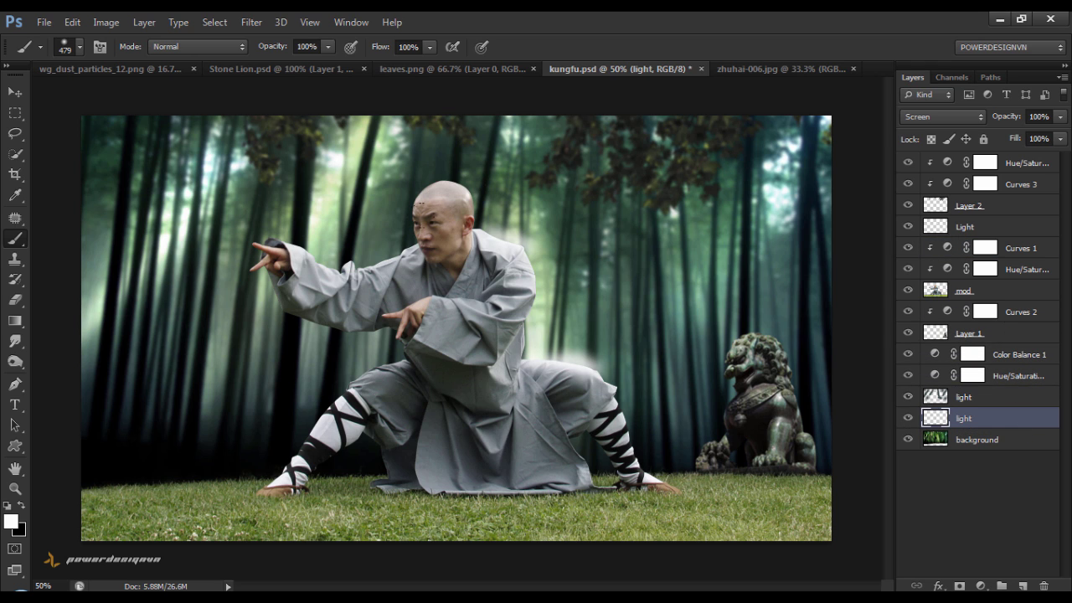
Paint a soft white glow around the monk's head, shoulder, hand and back knee.
drag(513, 265, 448, 213)
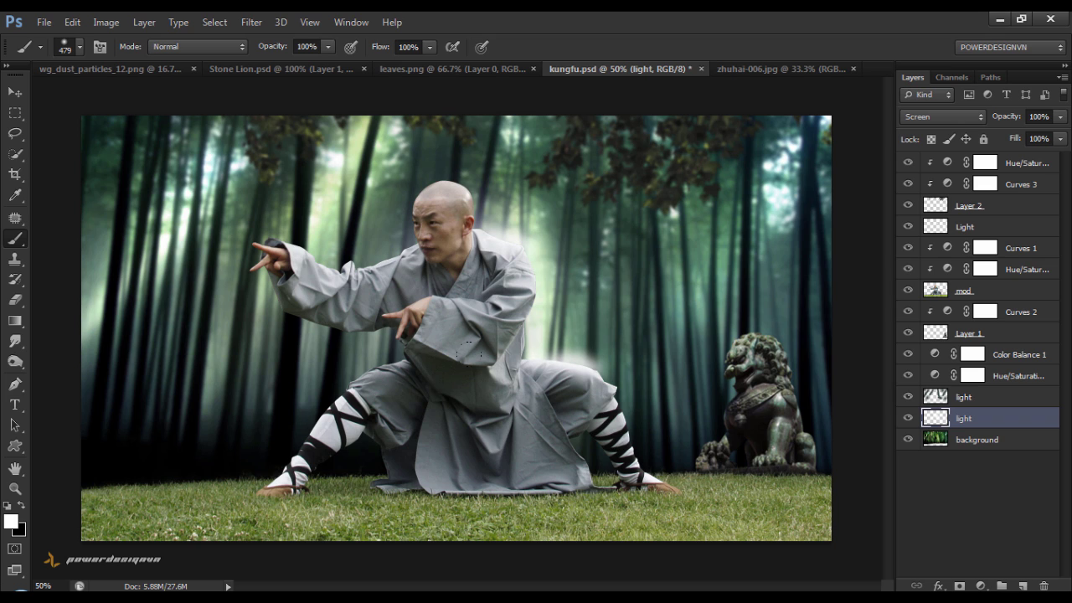
drag(519, 360, 418, 343)
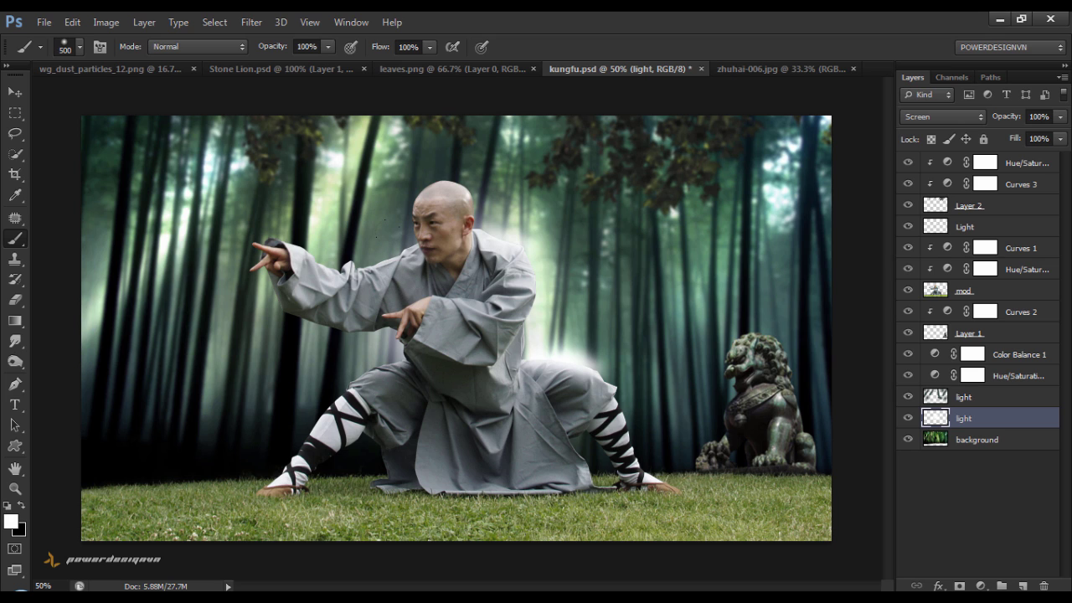
drag(374, 200, 406, 310)
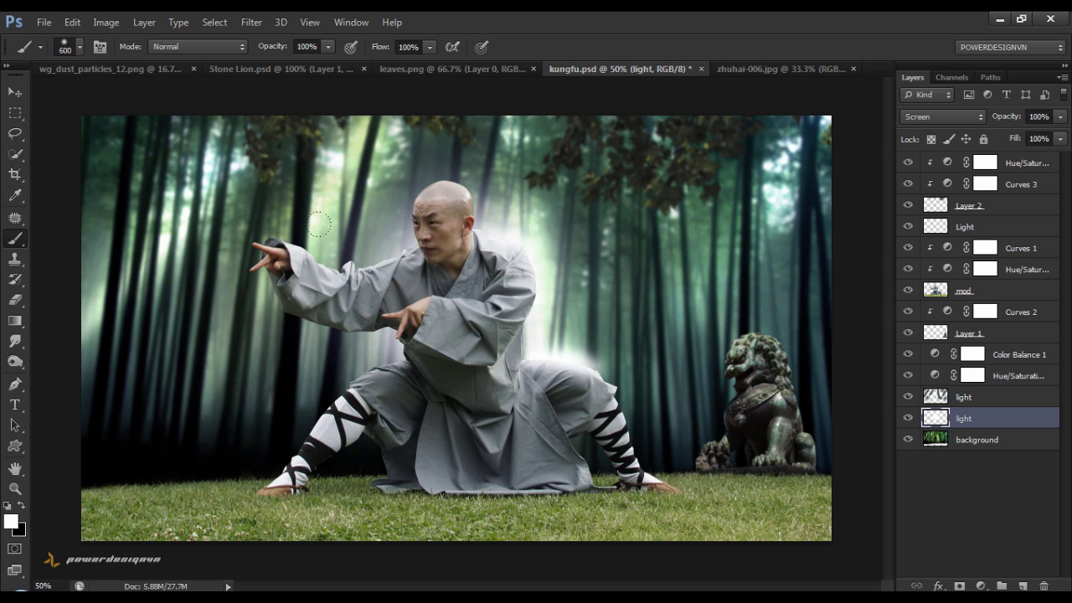
key(v)
key(ctrl+minus)
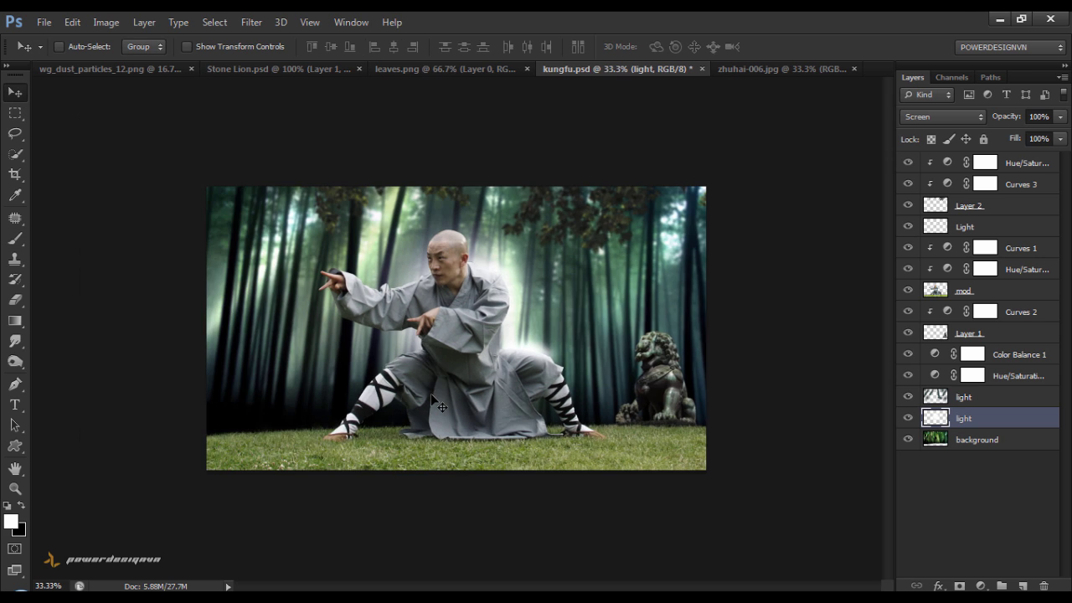
key(ctrl+plus)
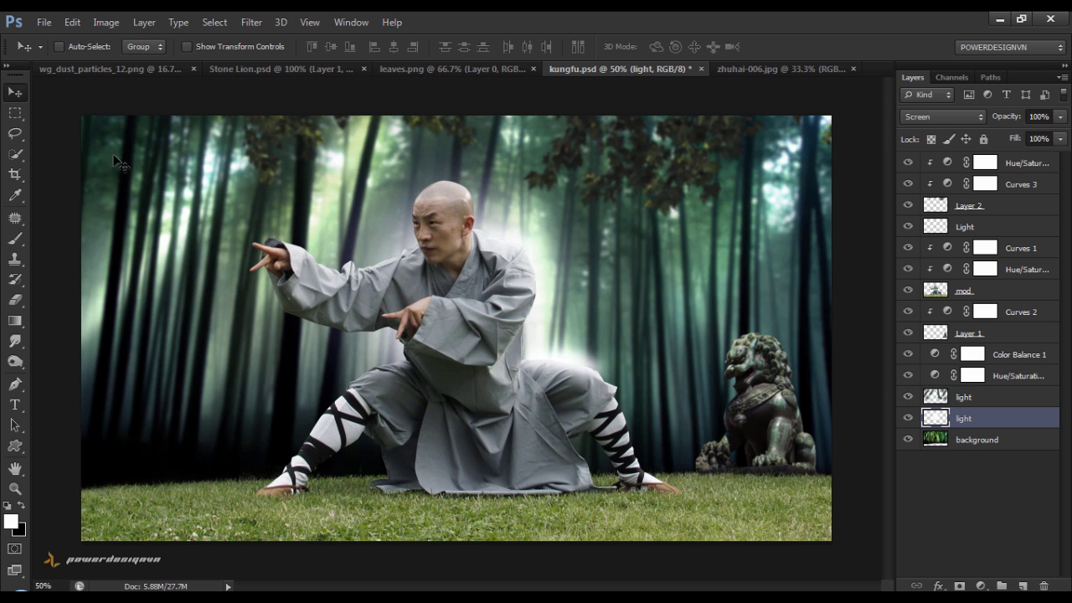
click(960, 507)
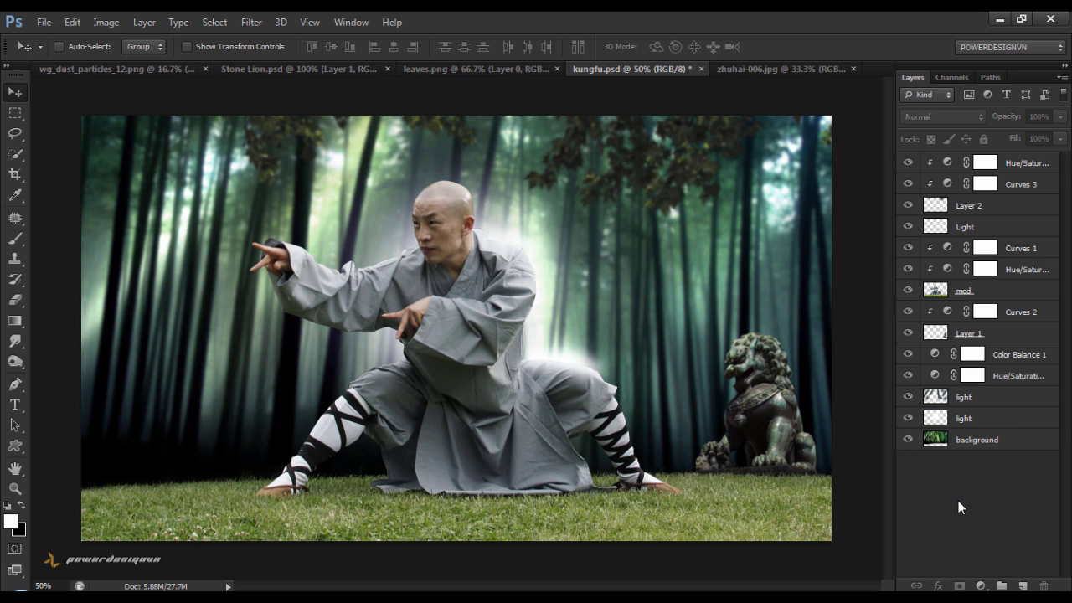
Add a new layer clipped to the mod layer named 'dodge - burn'.
click(1015, 293)
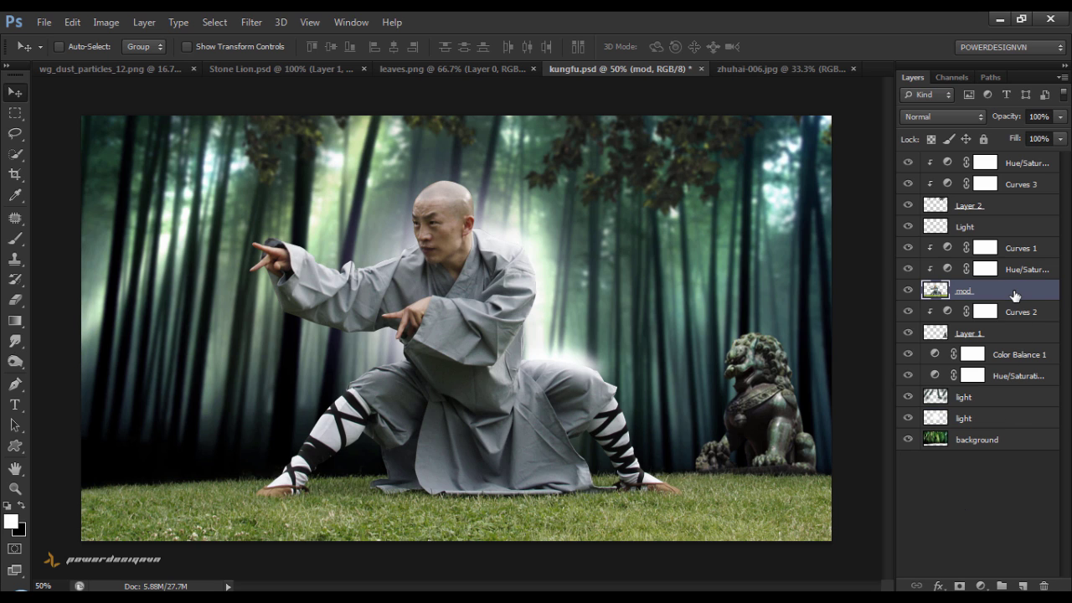
click(1021, 586)
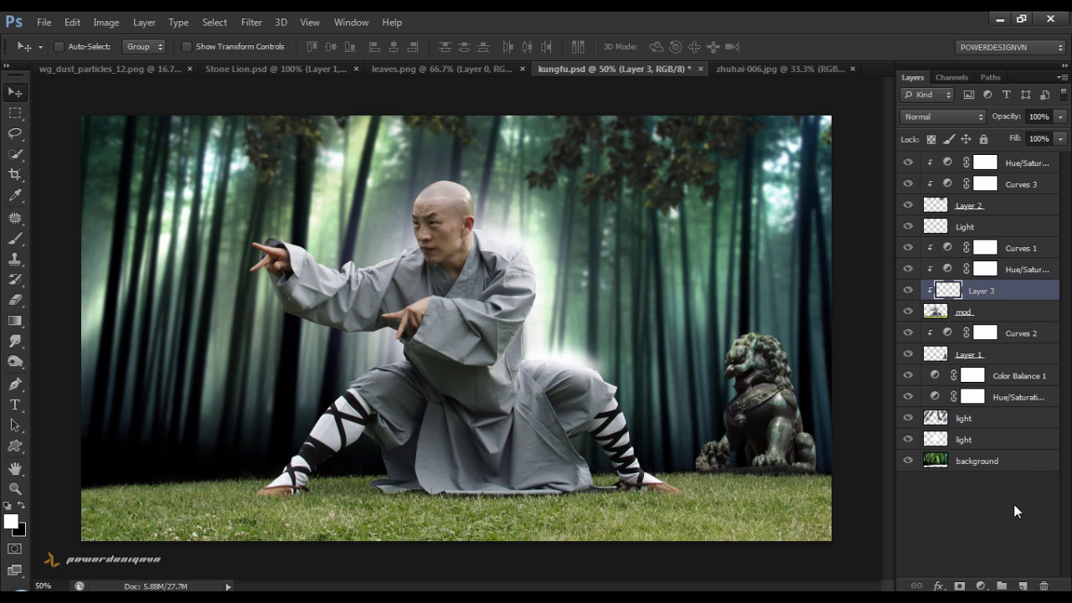
double_click(982, 291)
text(dodge - burn)
key(Return)
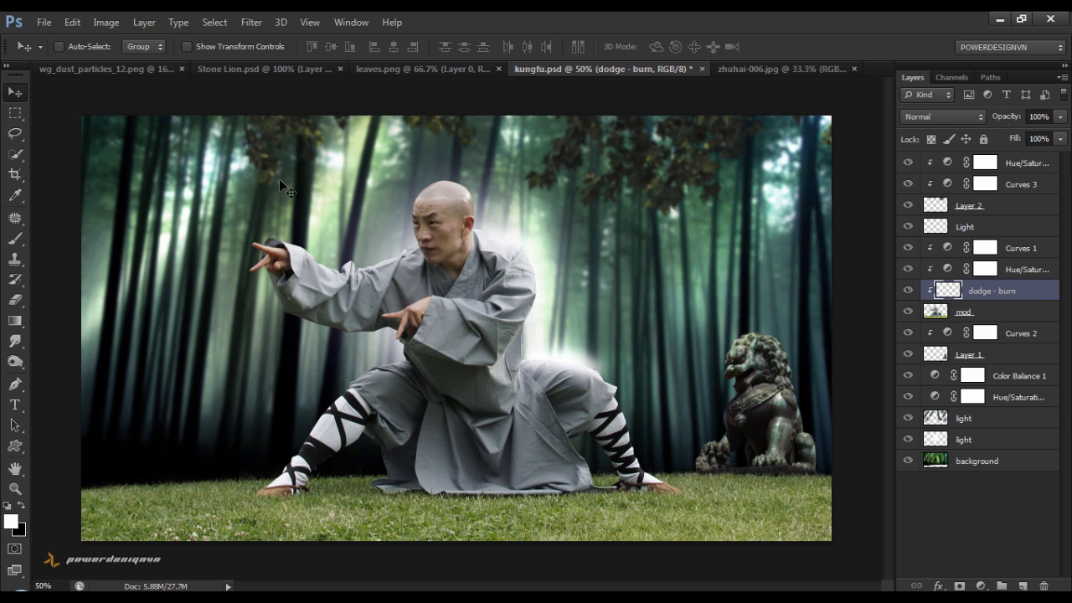
Fill the dodge - burn layer with 50% gray and set its blend mode to Overlay.
click(72, 22)
click(129, 238)
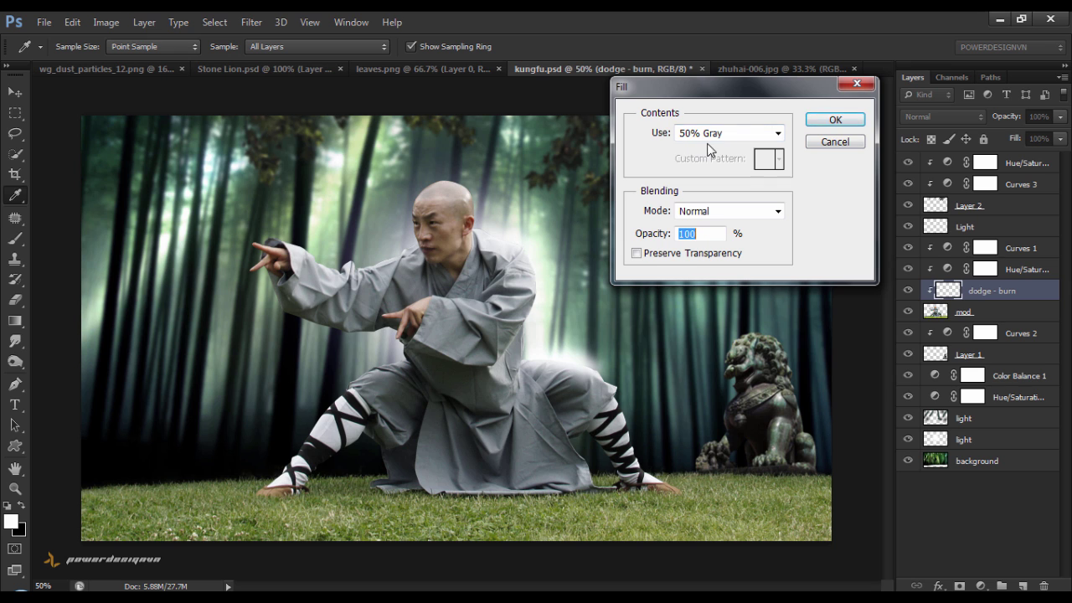
drag(769, 90, 767, 105)
click(831, 134)
key(v)
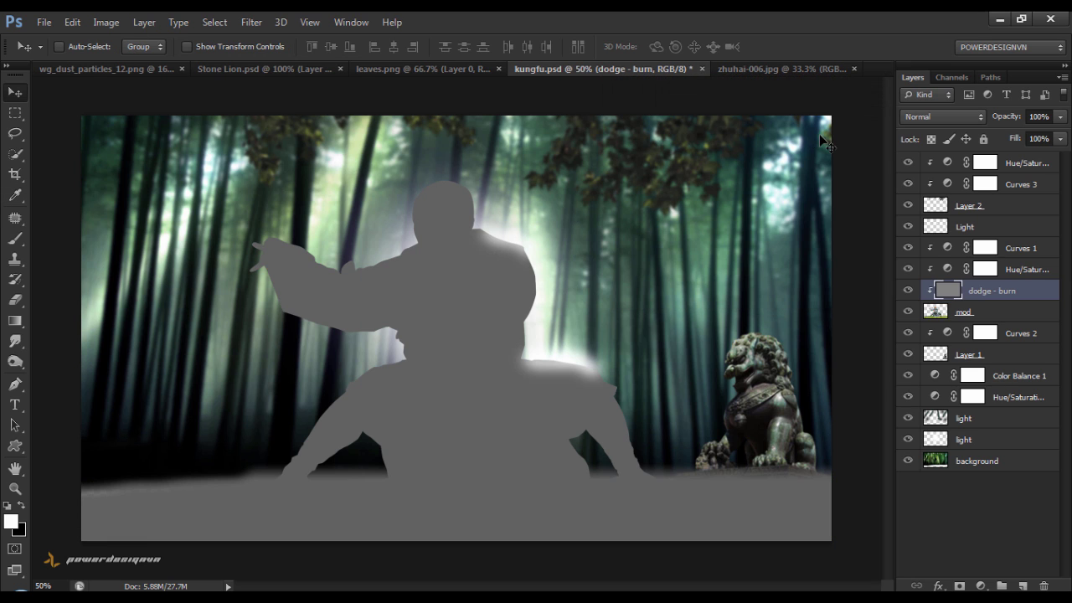
click(978, 118)
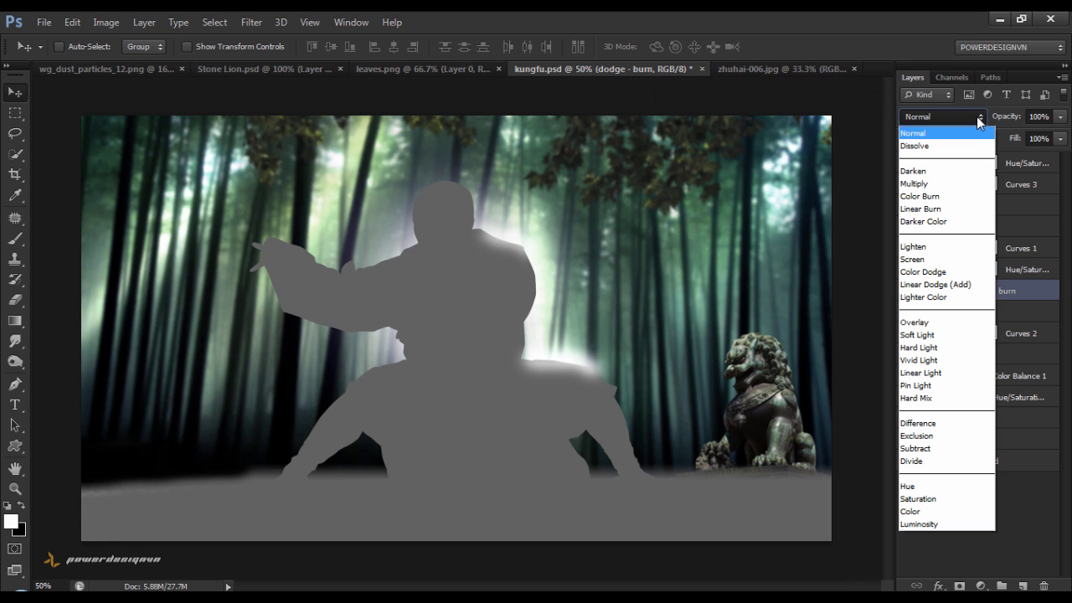
click(950, 322)
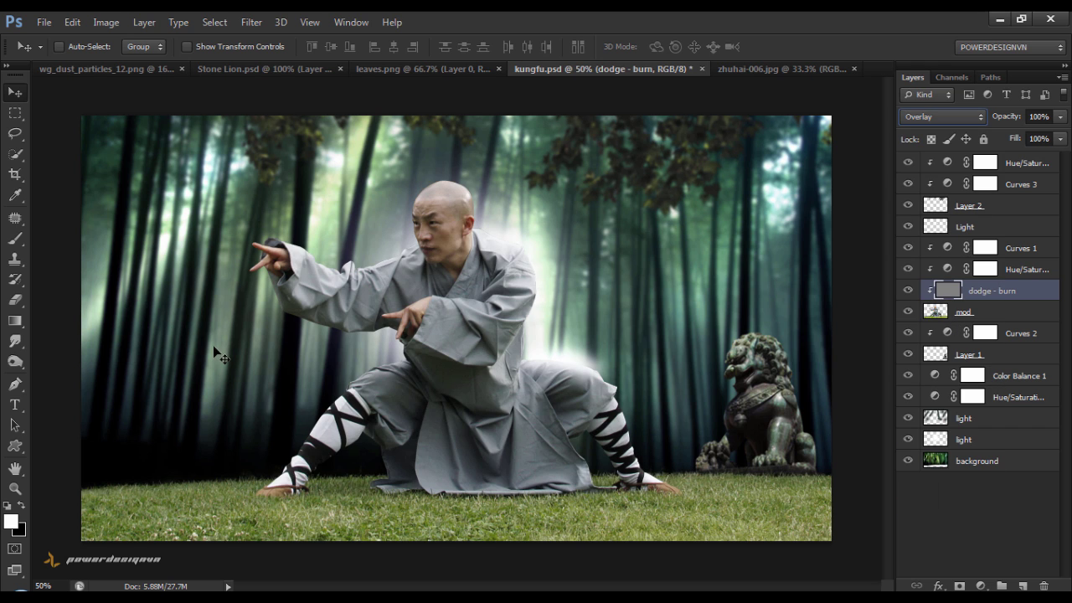
click(23, 366)
Set the Burn Tool to Midtones at 10% exposure and zoom the monk to 200%.
click(55, 374)
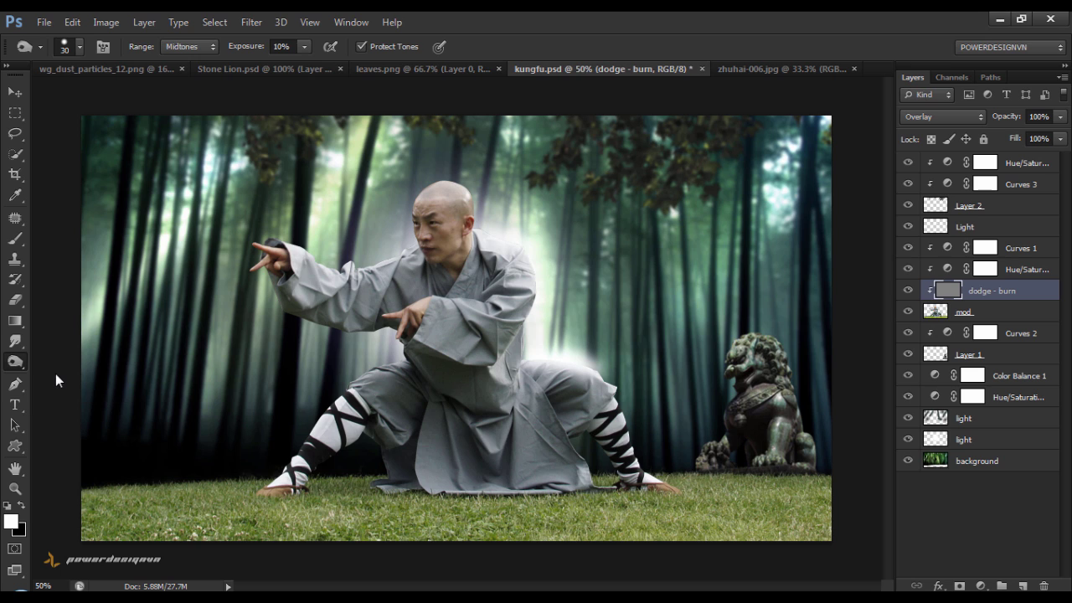
click(305, 48)
click(244, 101)
key(Return)
key(ctrl+plus)
key(ctrl+plus)
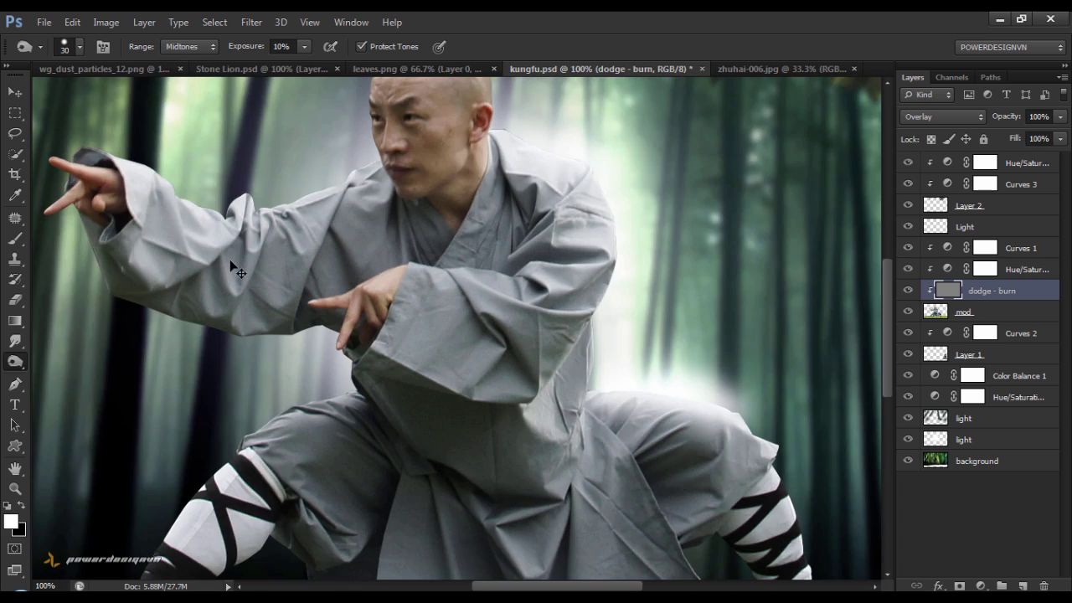
key(ctrl+plus)
Burn deeper shadows into the robe lapel, folds and sleeve at 10% exposure.
drag(487, 234, 603, 402)
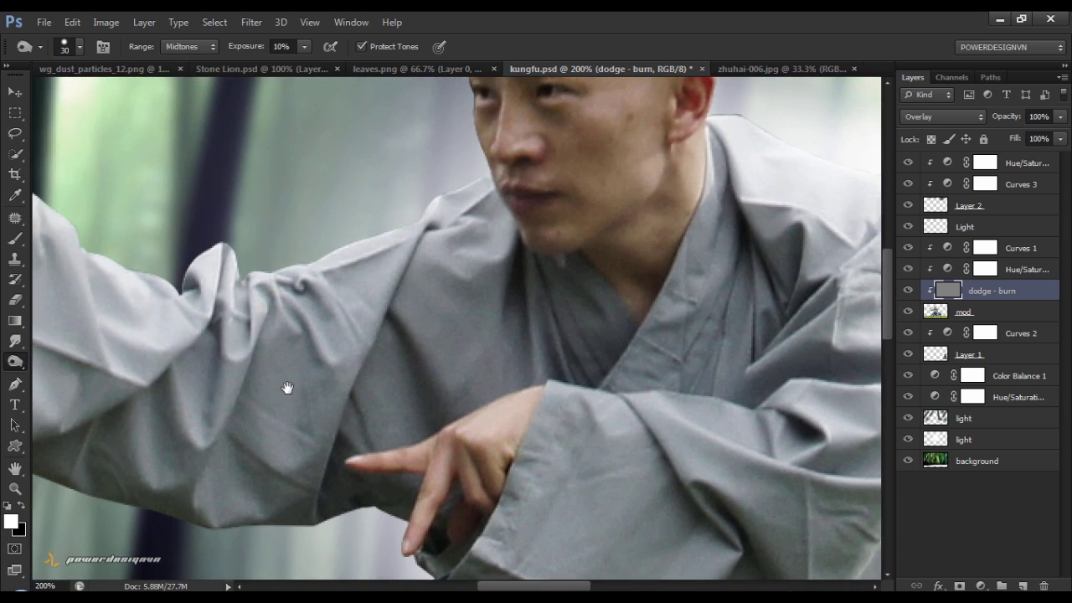
drag(287, 388, 516, 394)
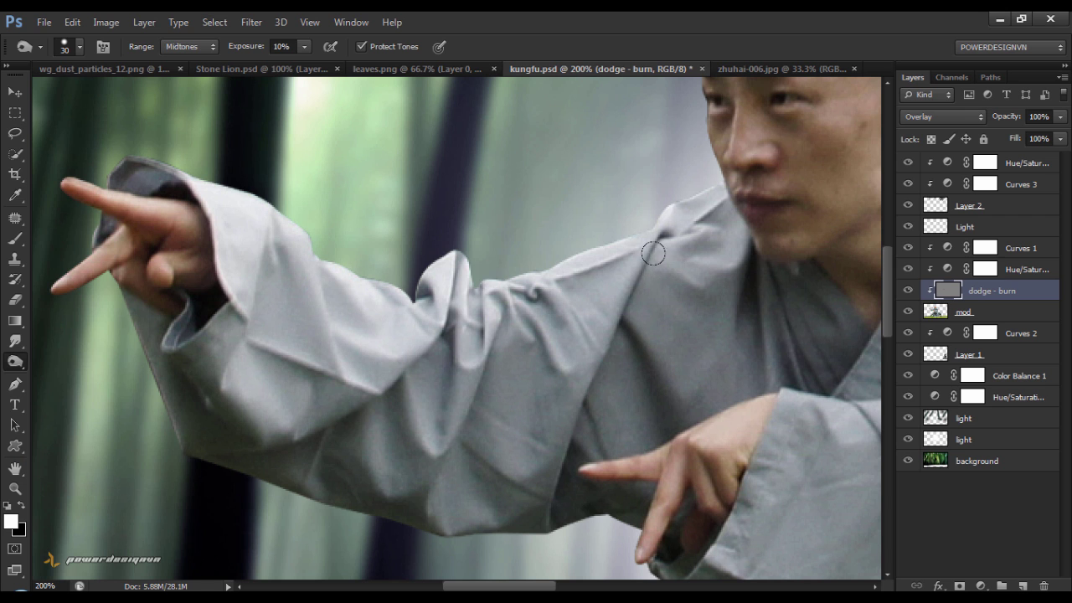
mouse_move(653, 253)
mouse_down()
mouse_move(557, 407)
mouse_move(390, 351)
mouse_up()
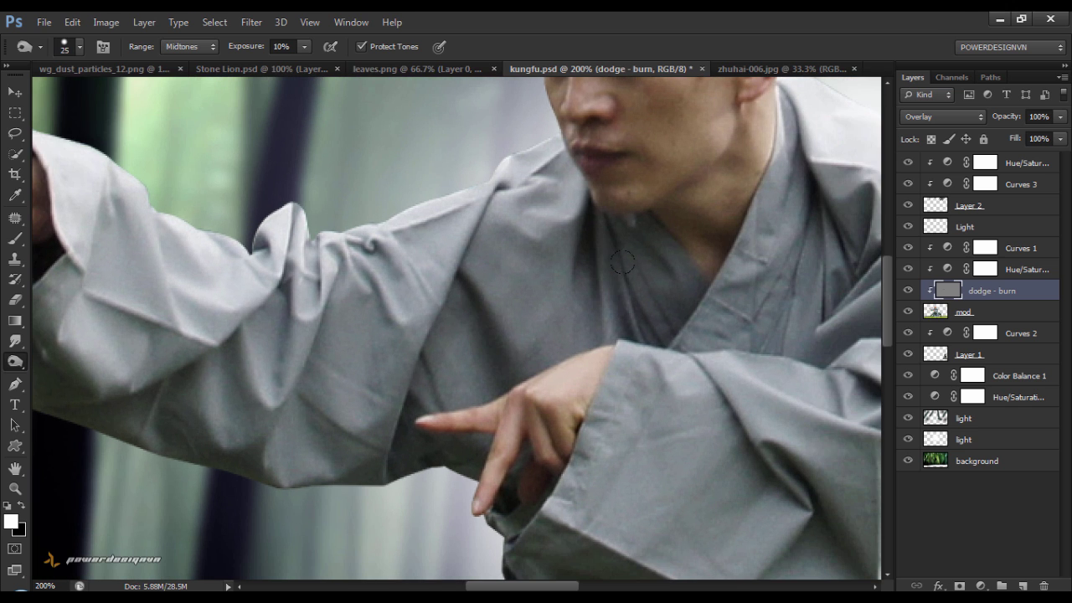
drag(684, 333, 458, 450)
drag(561, 243, 620, 444)
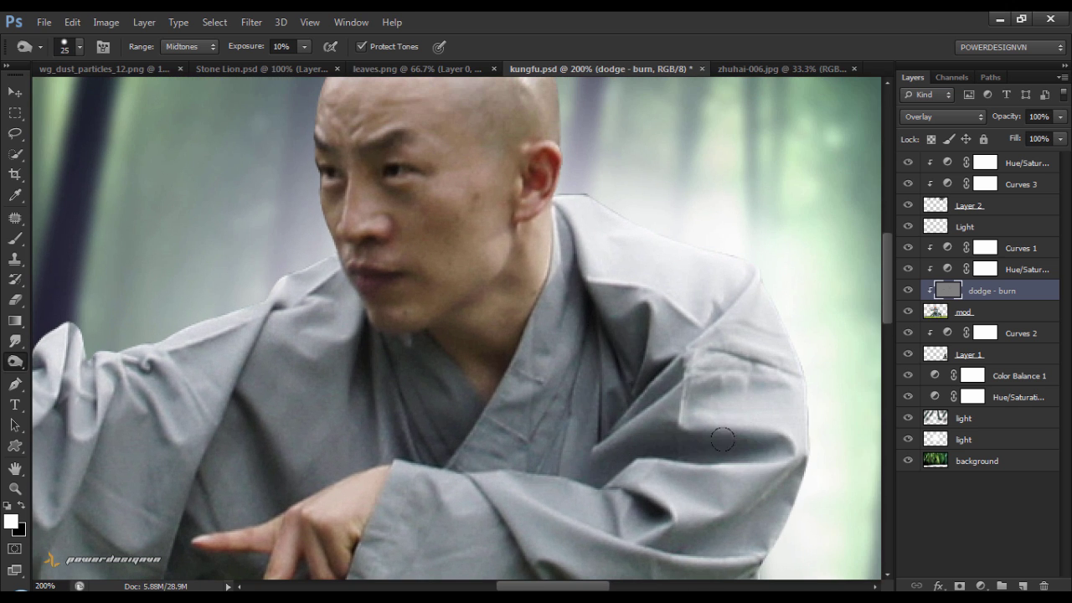
drag(575, 269, 591, 452)
drag(591, 457, 602, 324)
drag(760, 365, 678, 457)
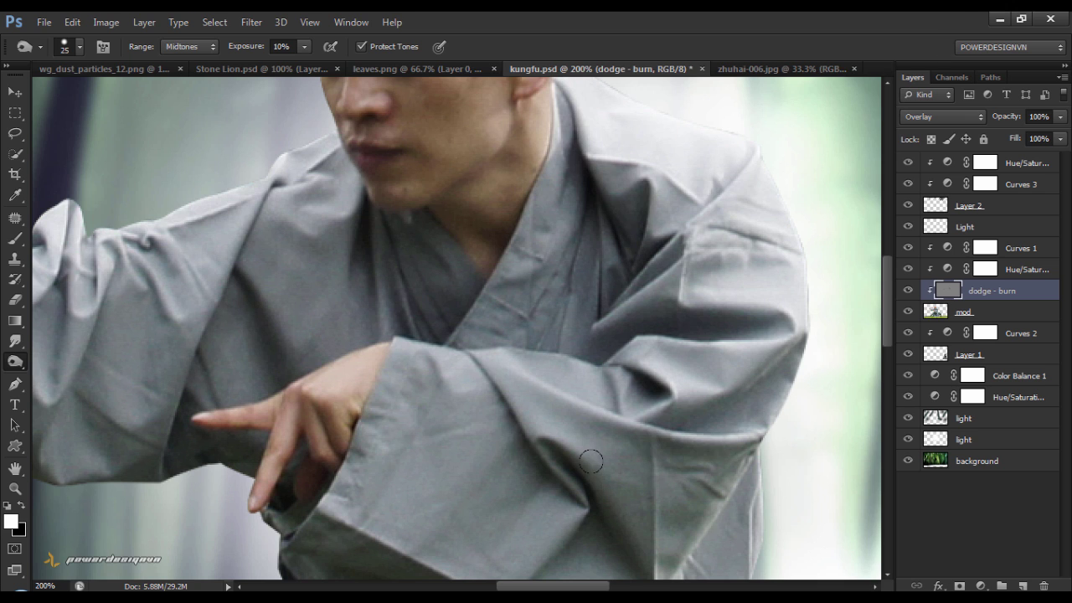
mouse_move(572, 551)
mouse_down()
mouse_move(635, 335)
mouse_move(566, 250)
mouse_move(569, 418)
mouse_up()
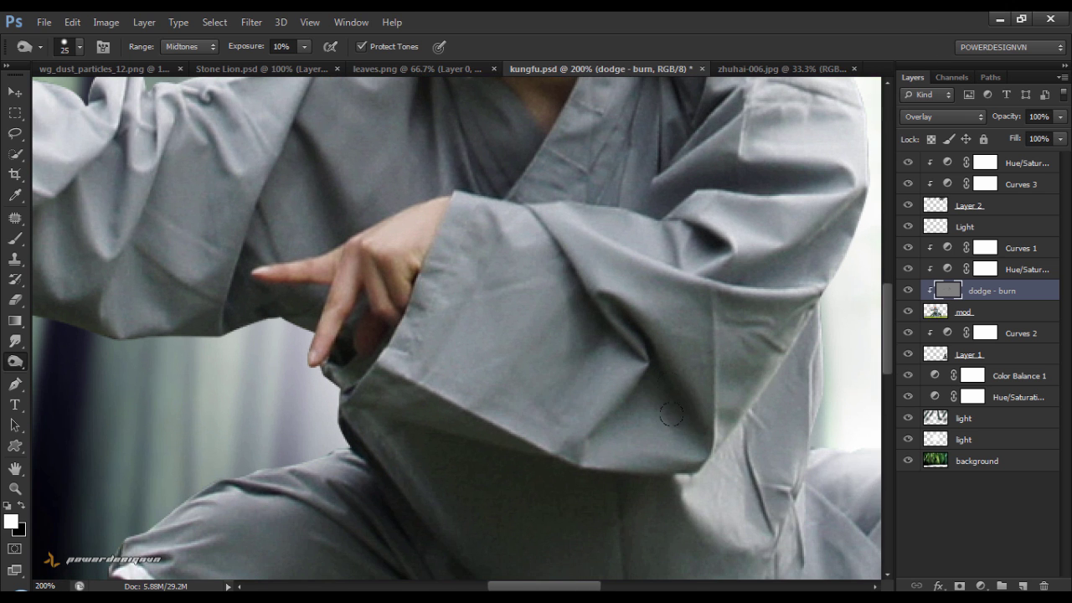
drag(576, 364, 569, 285)
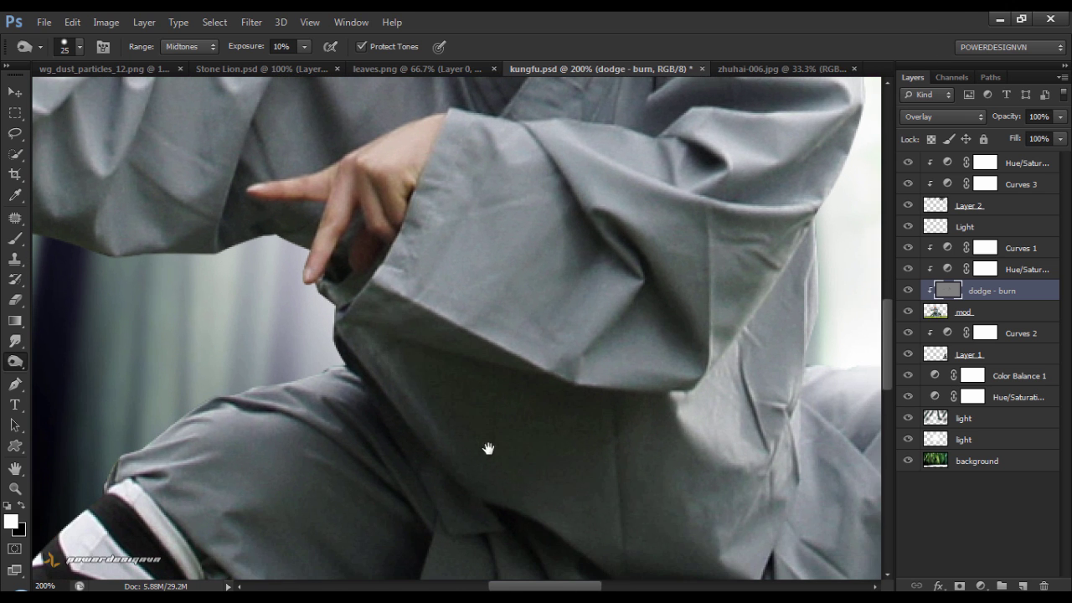
drag(488, 448, 368, 359)
drag(325, 473, 354, 306)
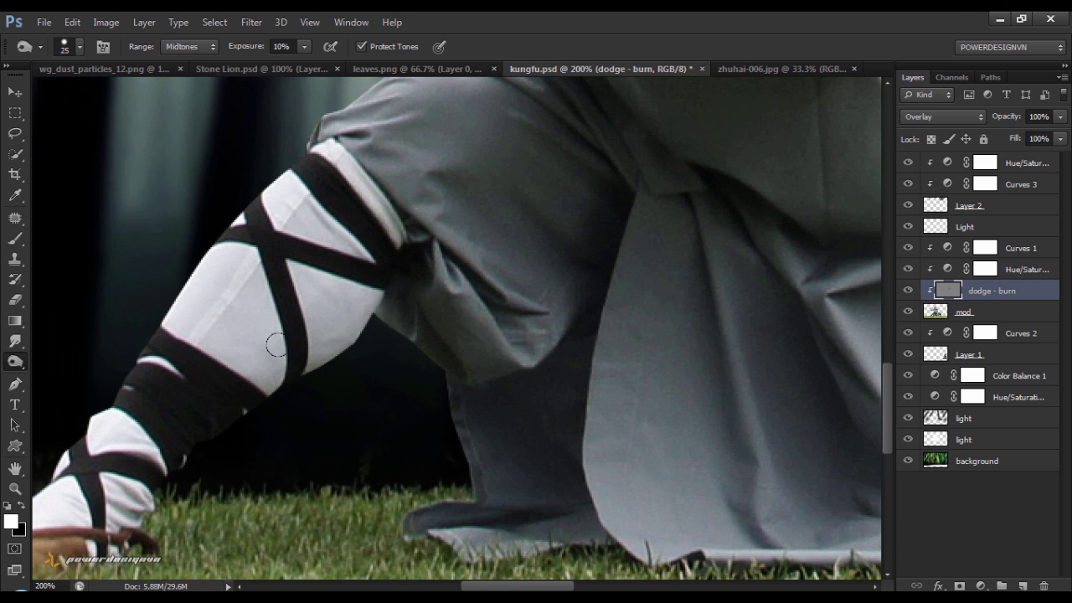
drag(268, 337, 407, 431)
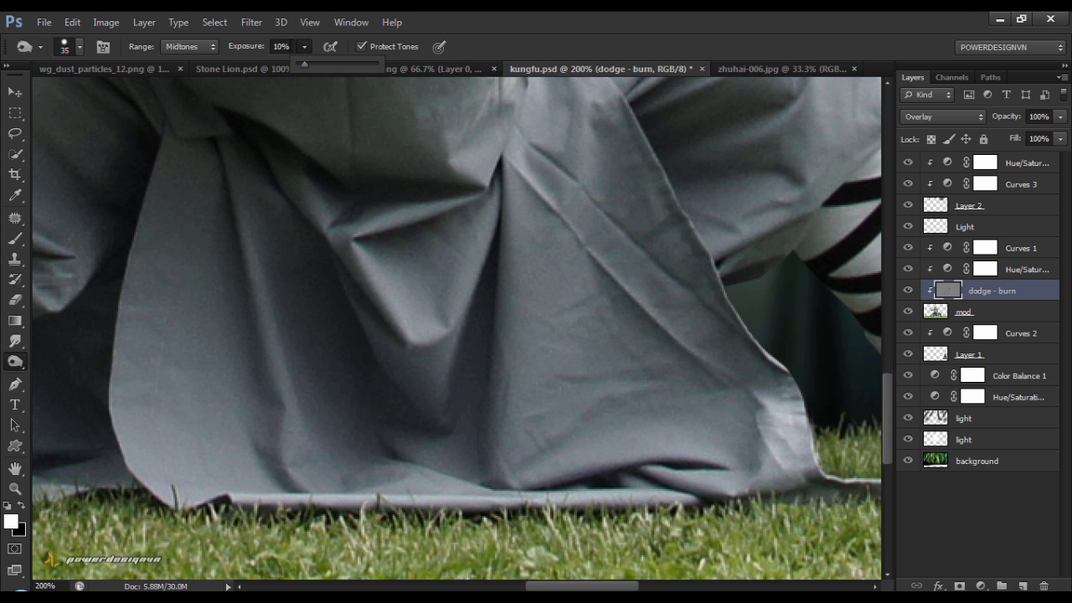
Lower burn exposure to 6%, burn the shoulder, leg and robe, then fit the image on screen.
double_click(281, 46)
text(6)
key(Return)
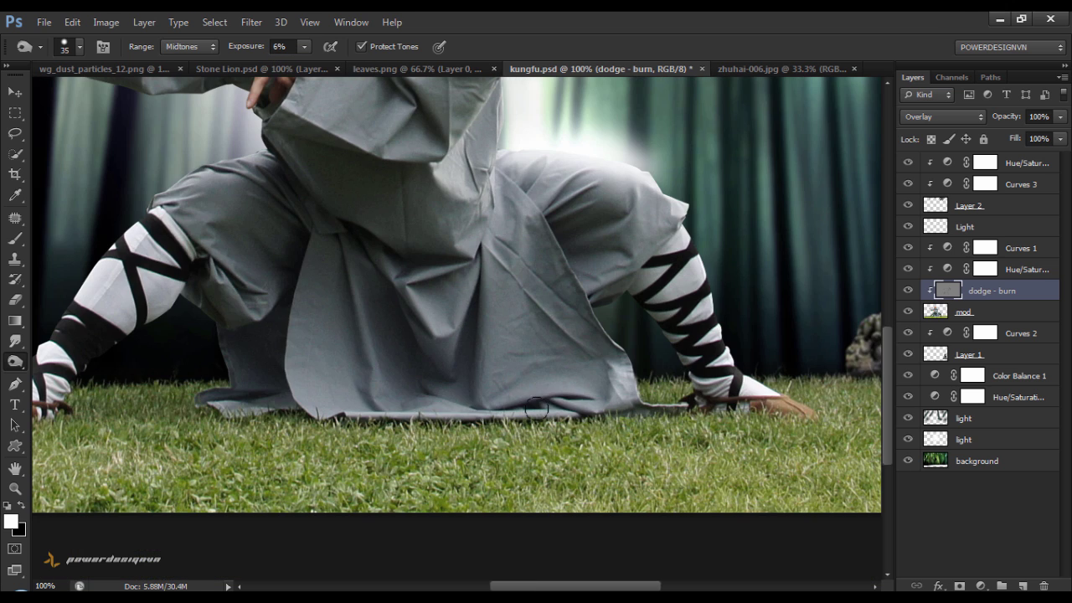
mouse_move(455, 409)
mouse_down()
mouse_move(667, 268)
mouse_move(240, 162)
mouse_up()
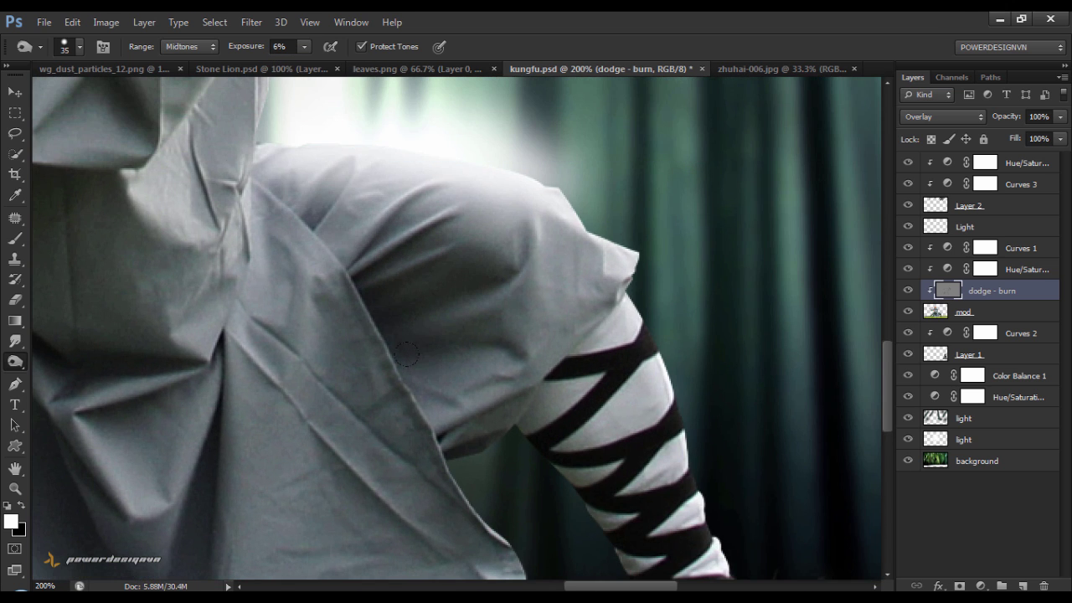
drag(479, 377, 320, 257)
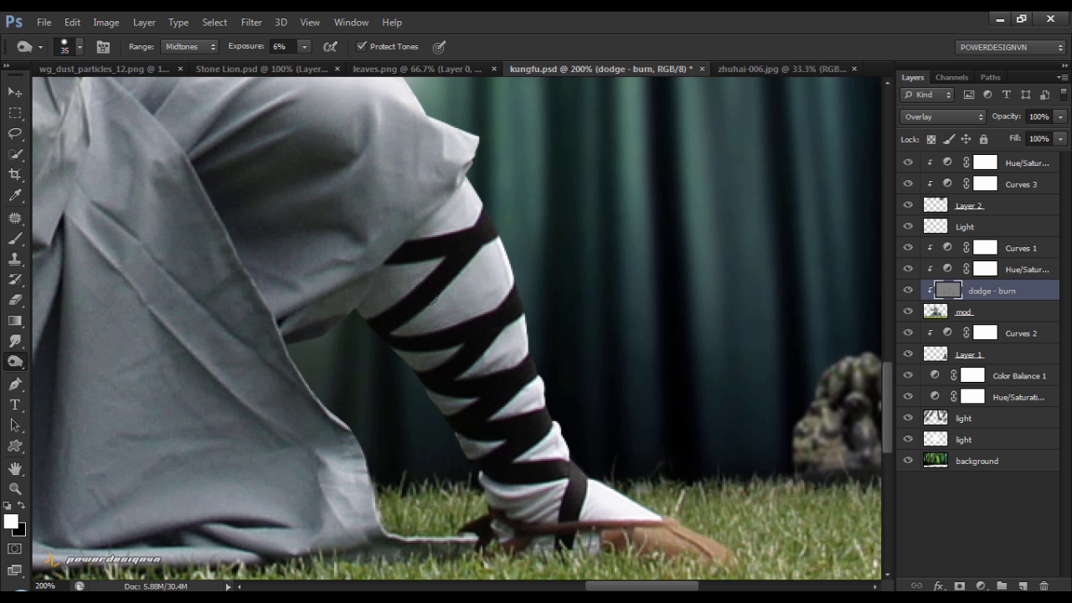
mouse_move(375, 234)
mouse_down()
mouse_move(583, 497)
mouse_move(656, 492)
mouse_up()
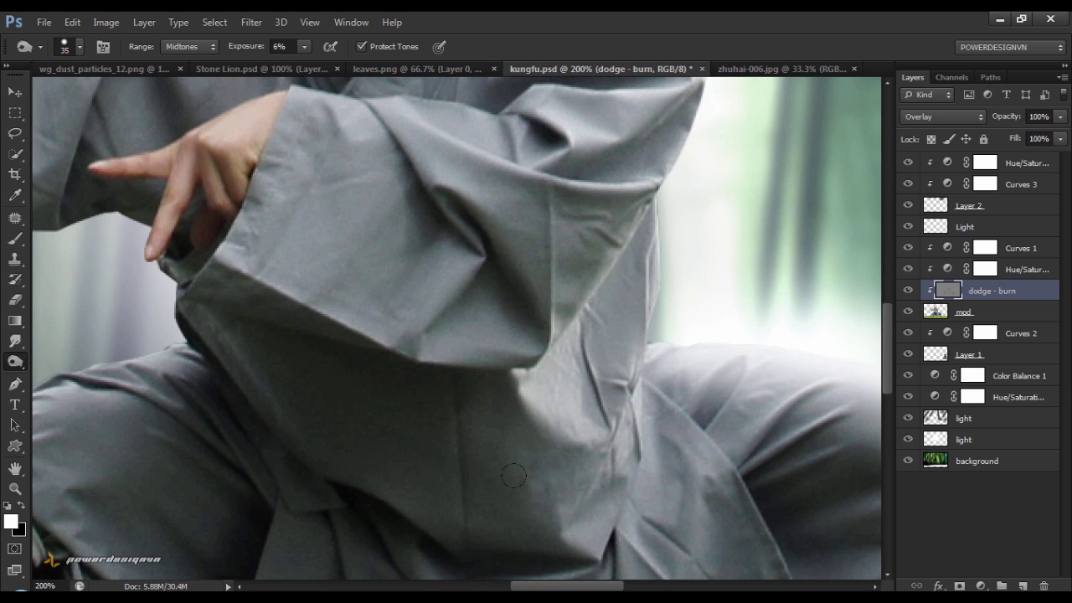
key(ctrl+0)
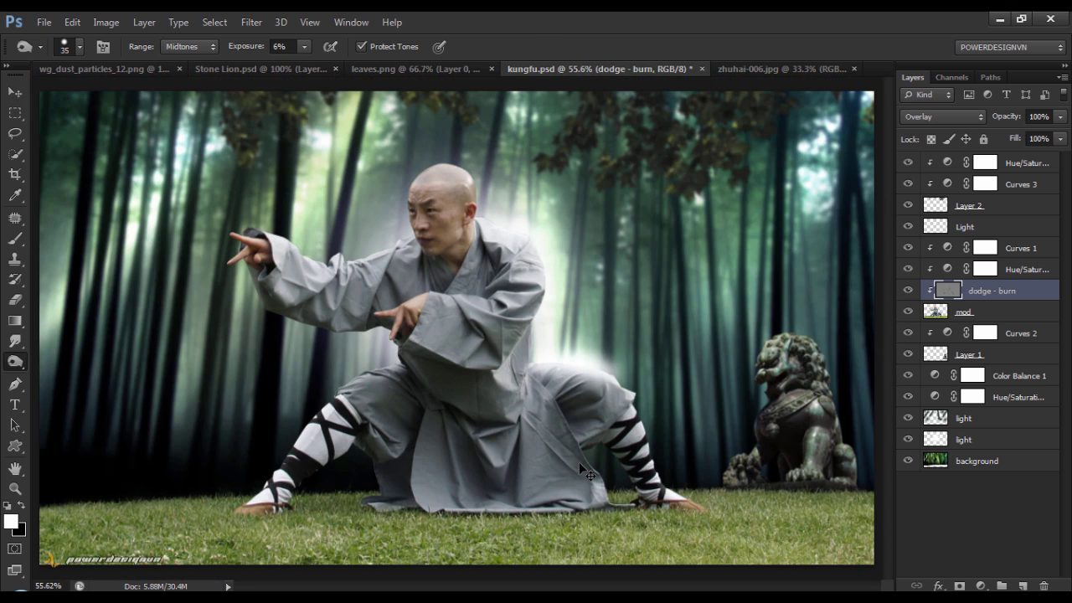
Switch to the Dodge Tool and lighten highlights on the monk's arm and sleeve.
right_click(21, 367)
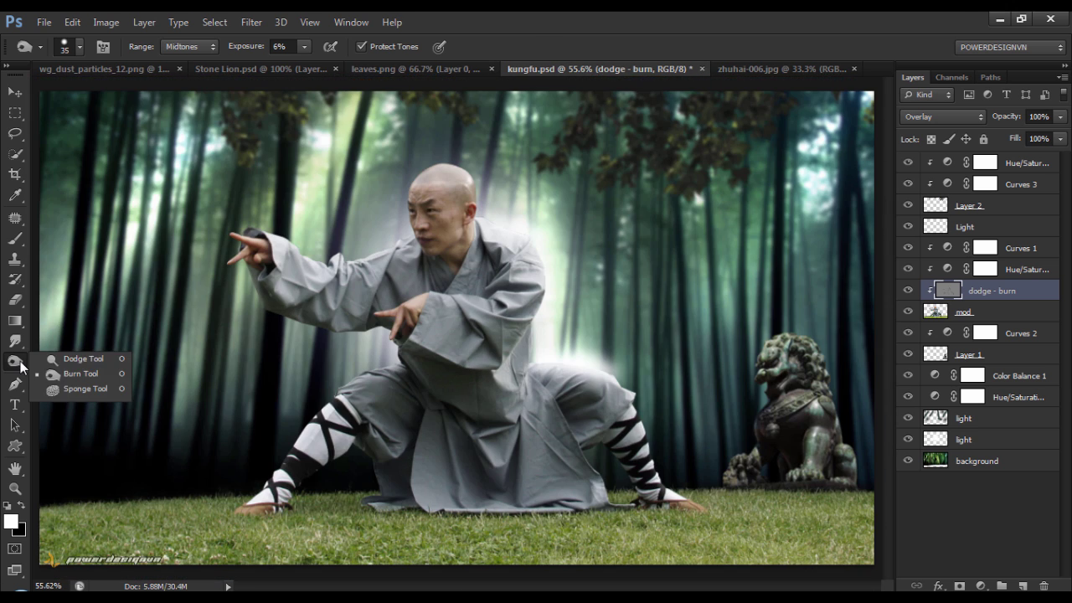
click(52, 361)
mouse_move(265, 227)
mouse_down()
mouse_move(349, 234)
mouse_move(413, 435)
mouse_move(438, 407)
mouse_up()
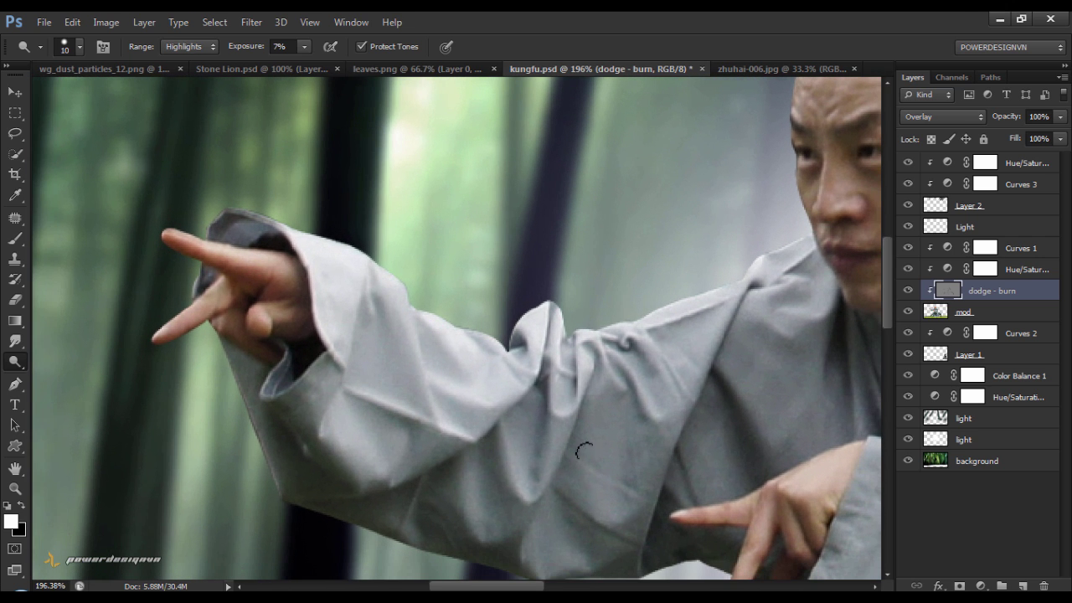
drag(642, 325, 450, 354)
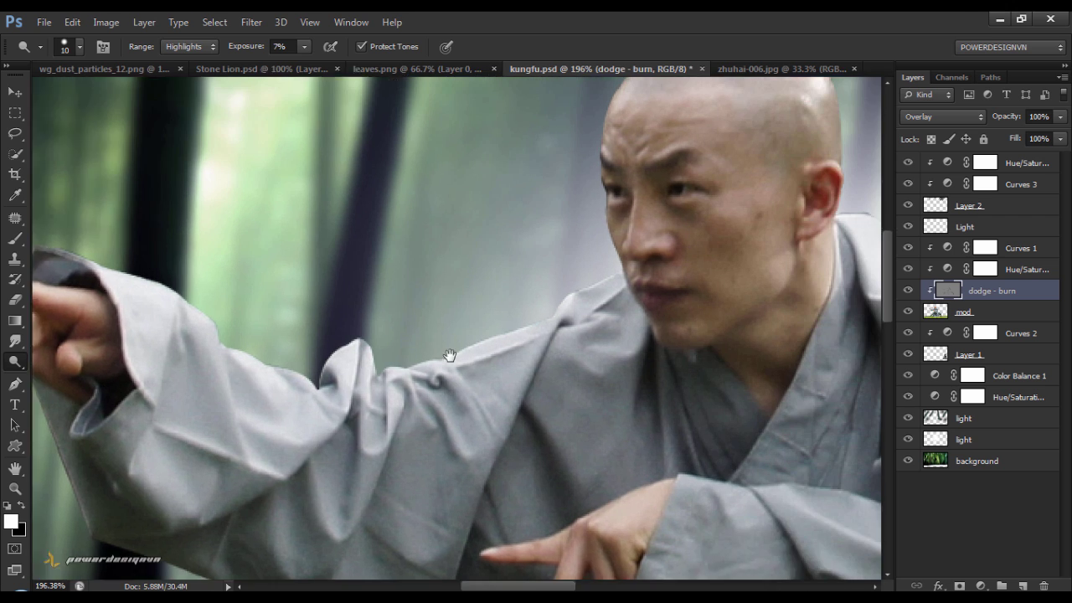
drag(517, 335, 359, 364)
drag(578, 369, 459, 383)
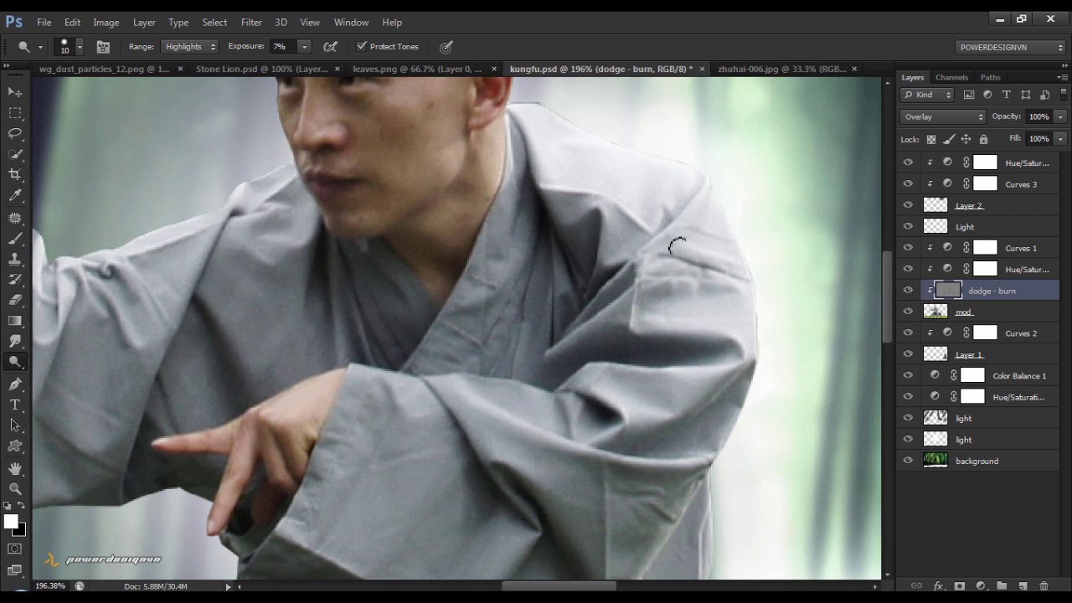
scroll(634, 335, down, 3)
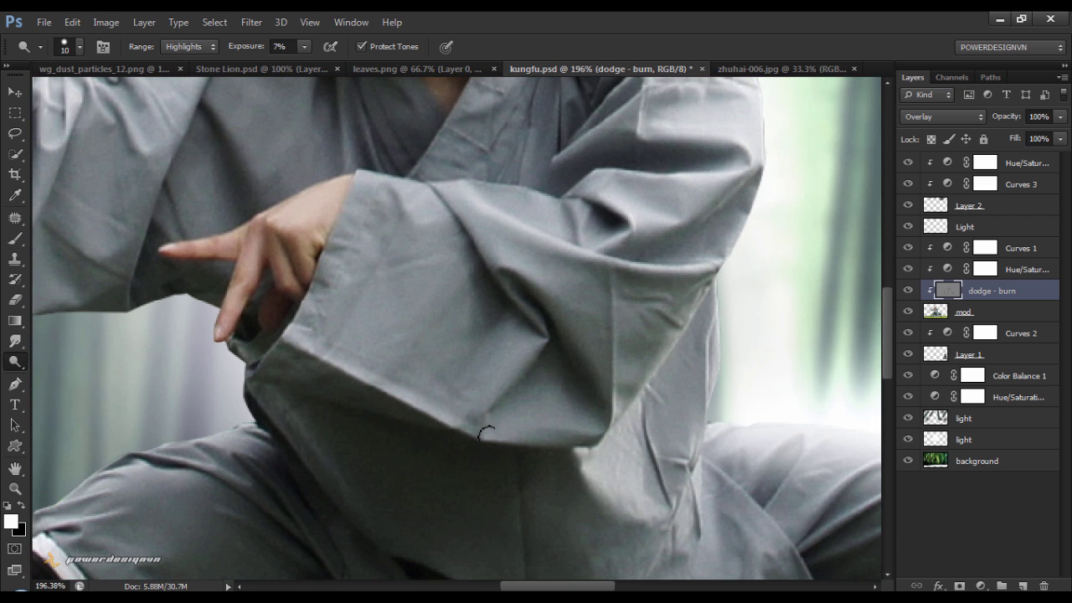
Dodge highlights on the lower sleeve, hood, chest, bandaged arm and robe hem.
drag(586, 474, 461, 385)
drag(577, 331, 444, 398)
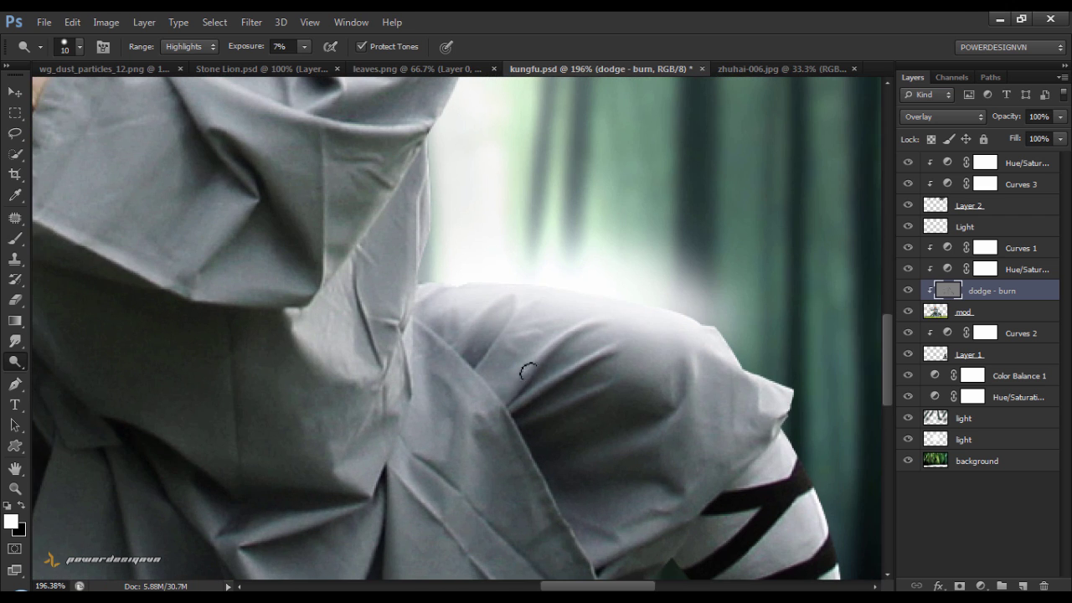
drag(567, 441, 597, 357)
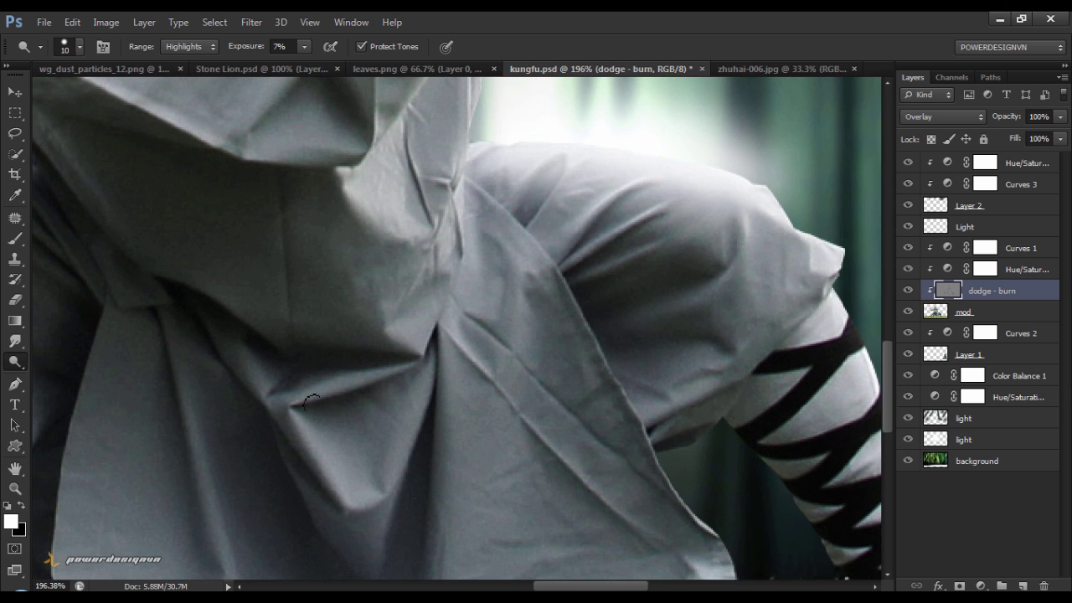
drag(323, 395, 345, 317)
mouse_move(358, 362)
mouse_down()
mouse_move(391, 306)
mouse_move(531, 411)
mouse_up()
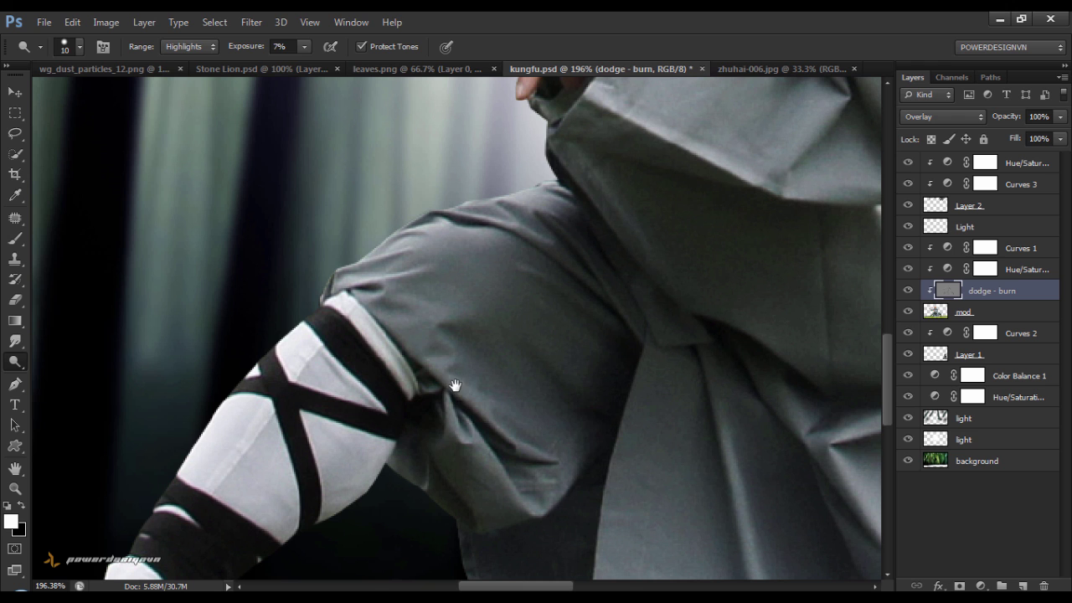
drag(471, 351, 455, 383)
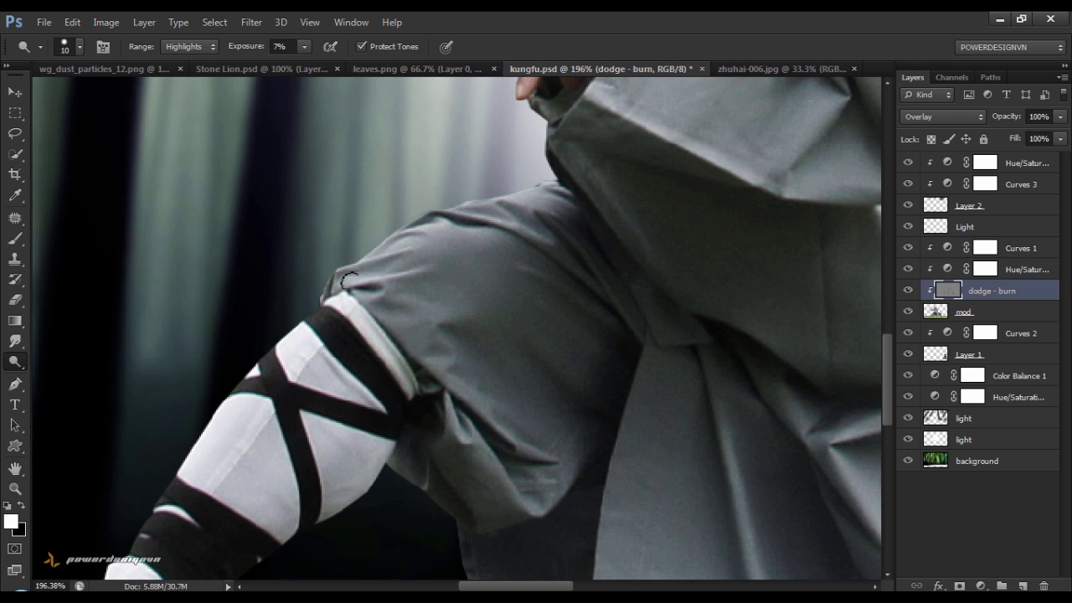
mouse_move(598, 423)
mouse_down()
mouse_move(438, 244)
mouse_move(334, 351)
mouse_move(357, 388)
mouse_up()
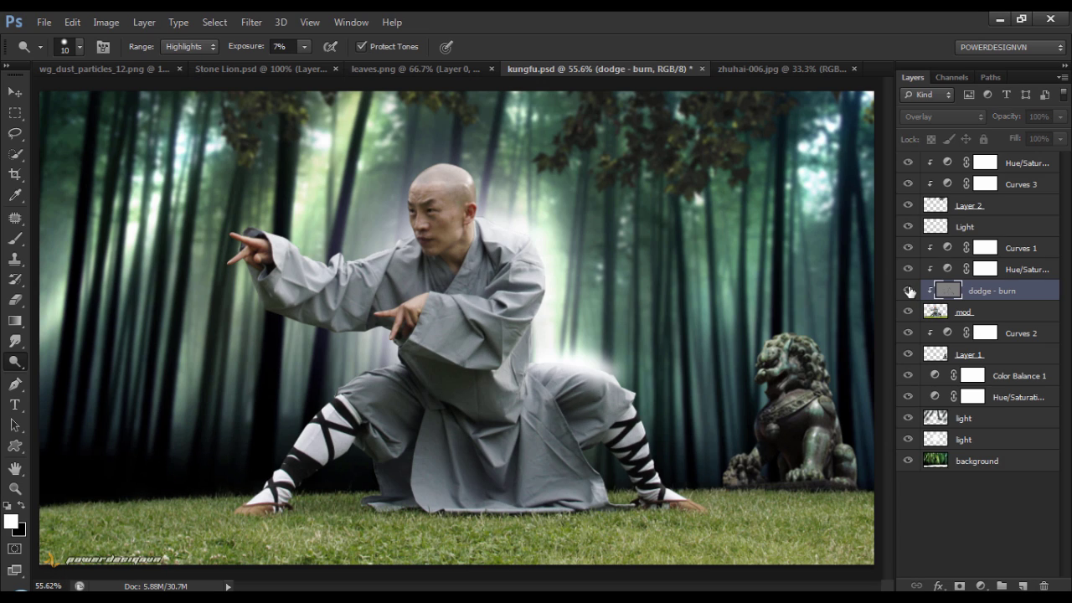
Compare the image with dodge - burn hidden, then select the top Hue/Saturation layer.
click(908, 291)
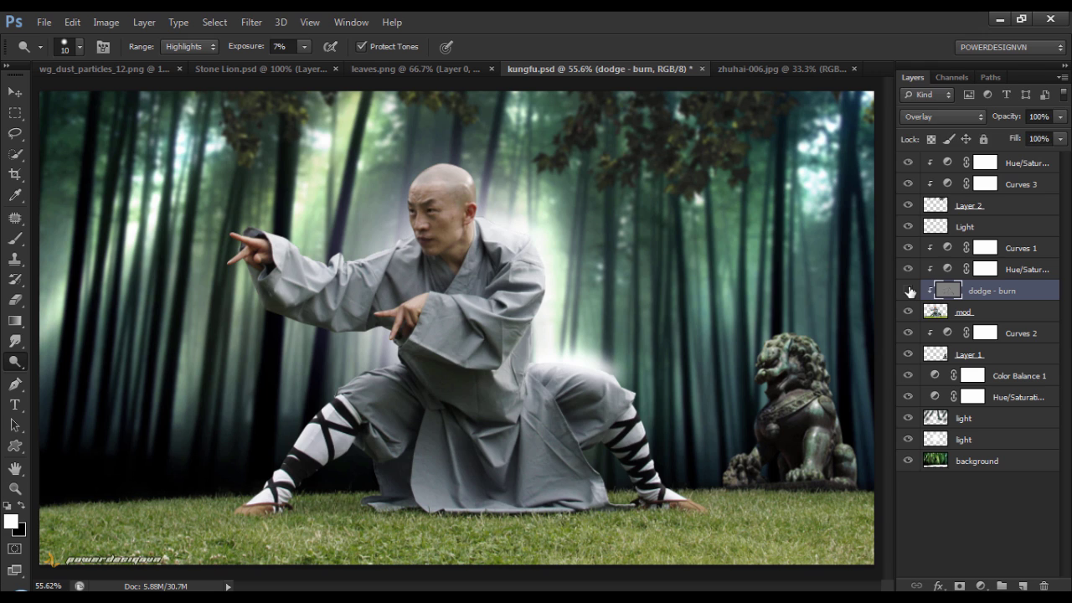
click(944, 526)
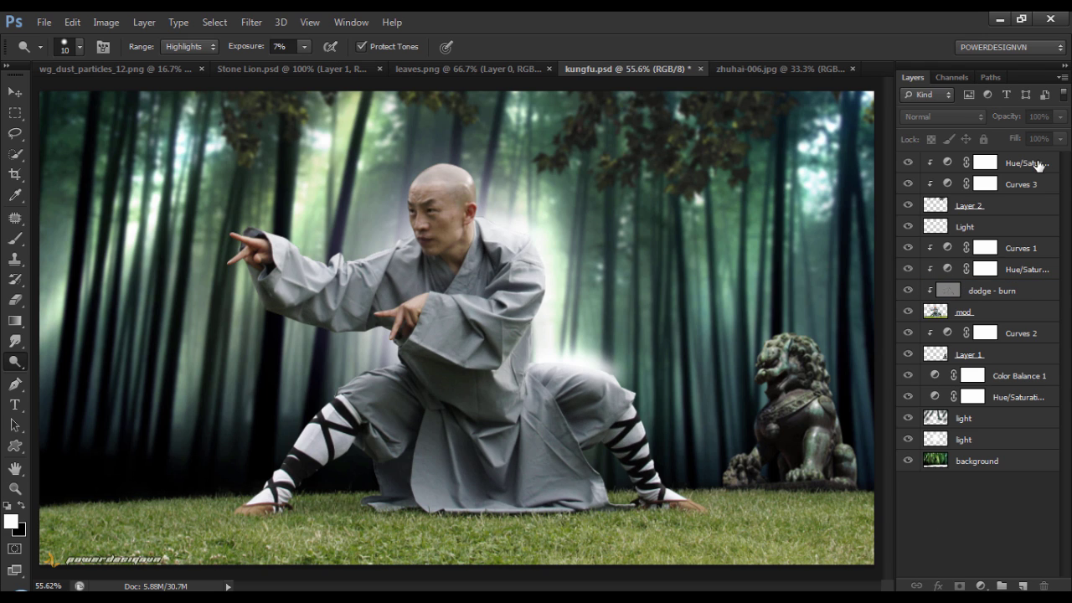
click(1038, 165)
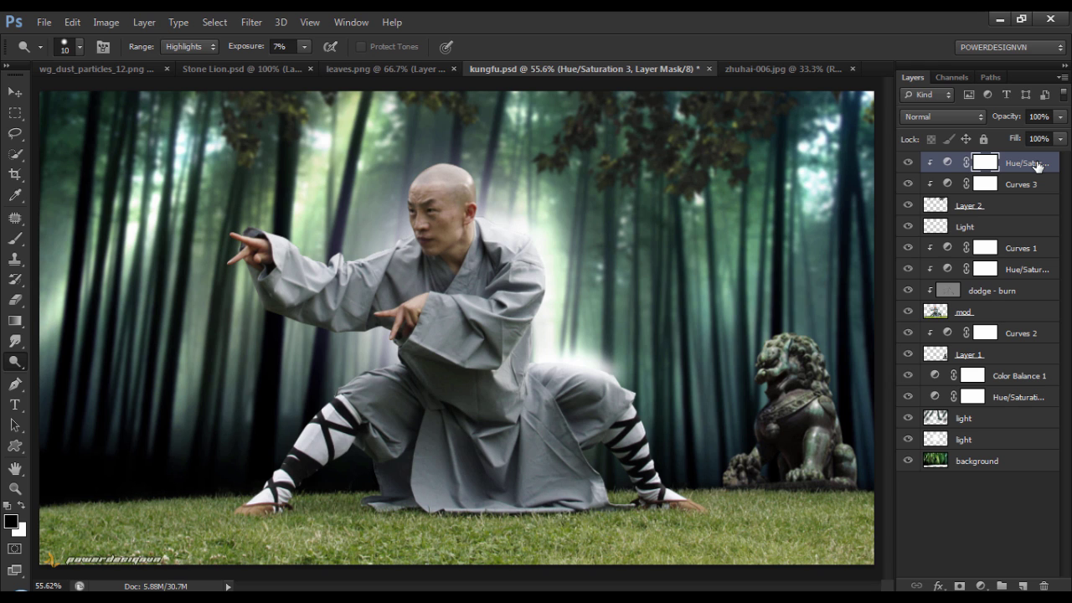
click(997, 506)
Copy the whole wg_dust_particles_12.png image and paste it into kungfu.psd above Hue/Saturation 3.
key(v)
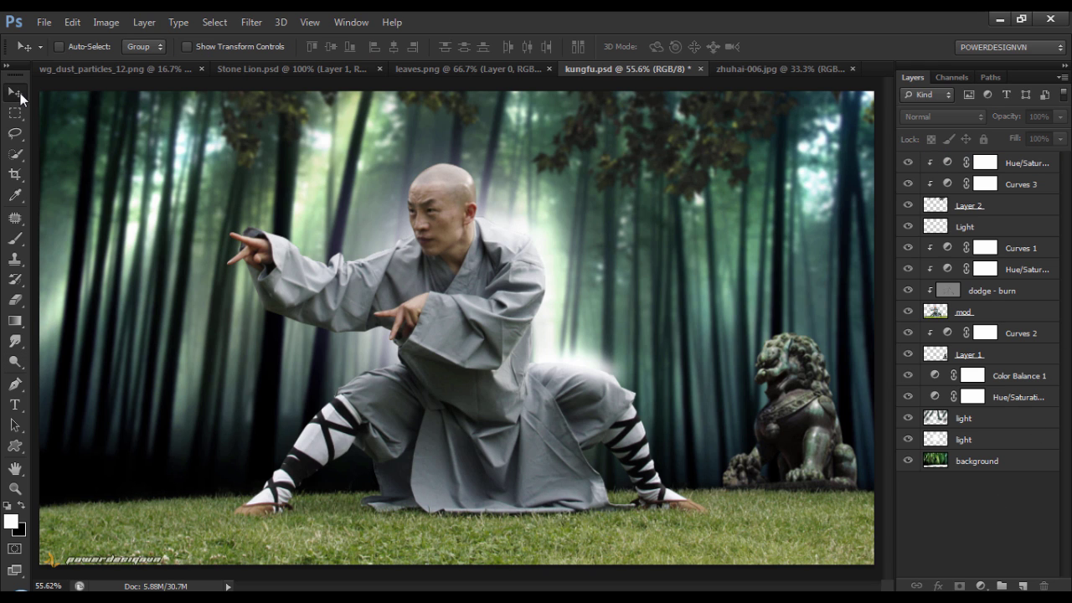
click(78, 69)
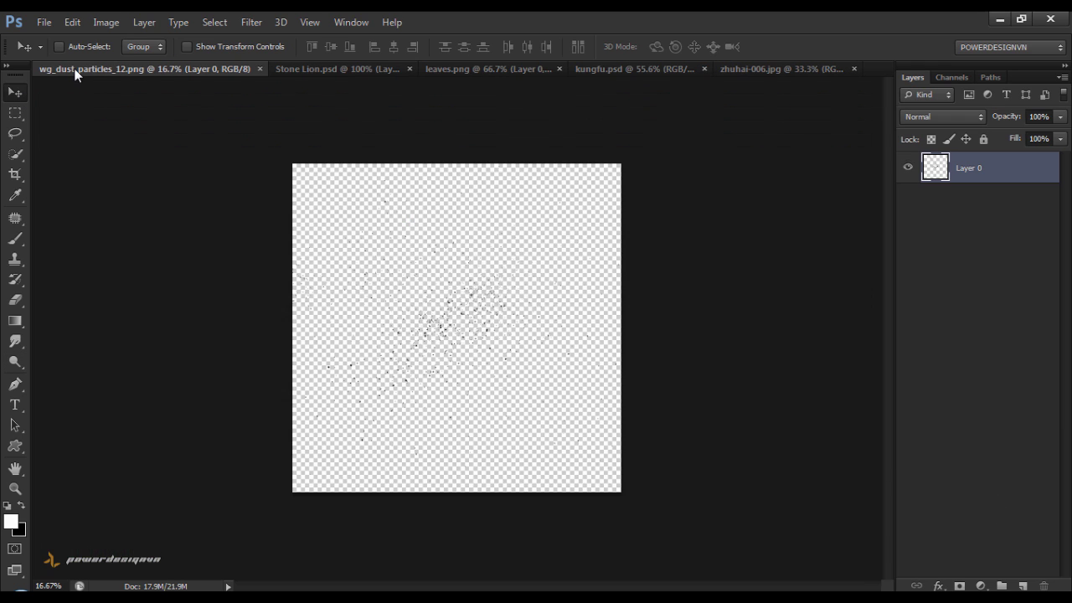
key(ctrl+a)
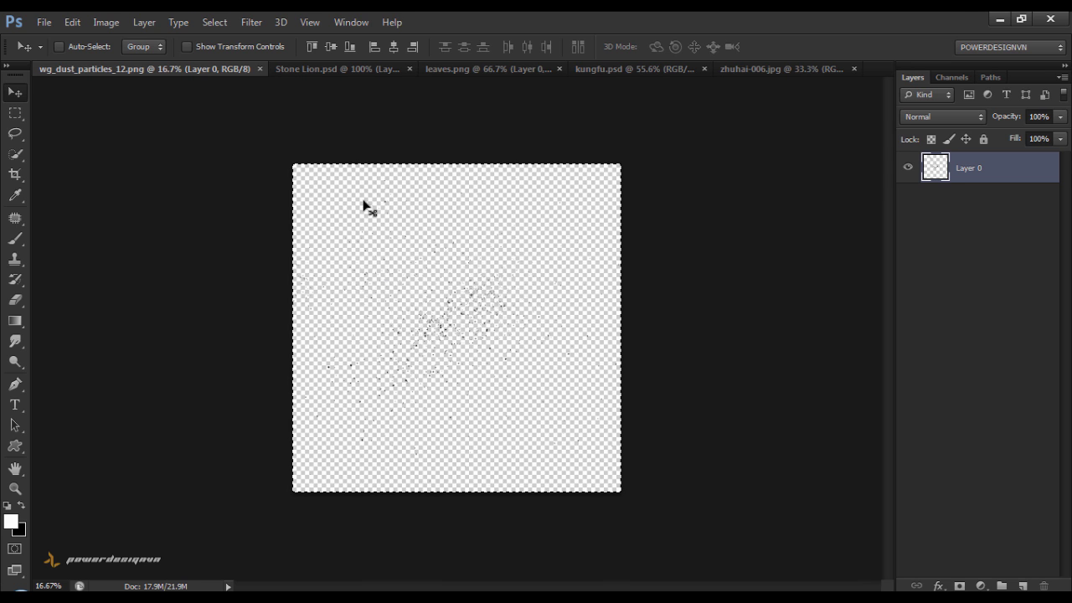
click(609, 73)
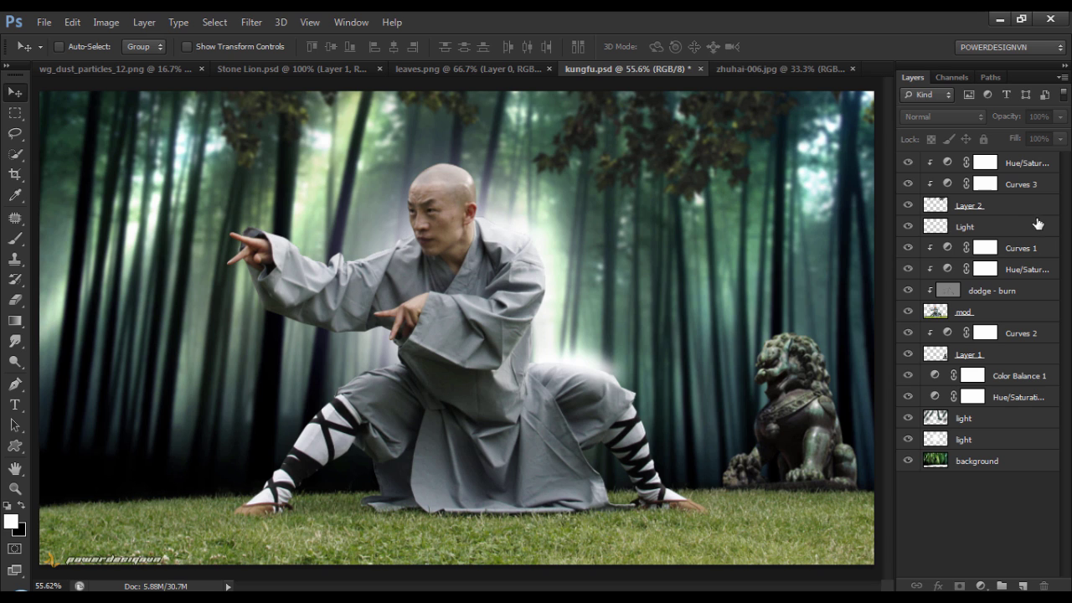
click(986, 164)
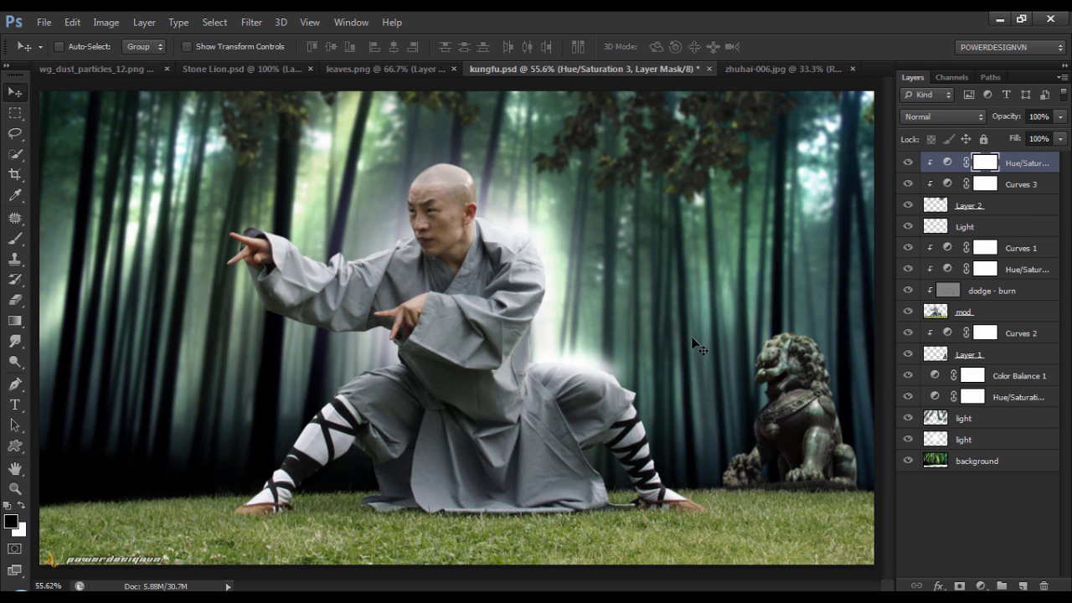
key(ctrl+v)
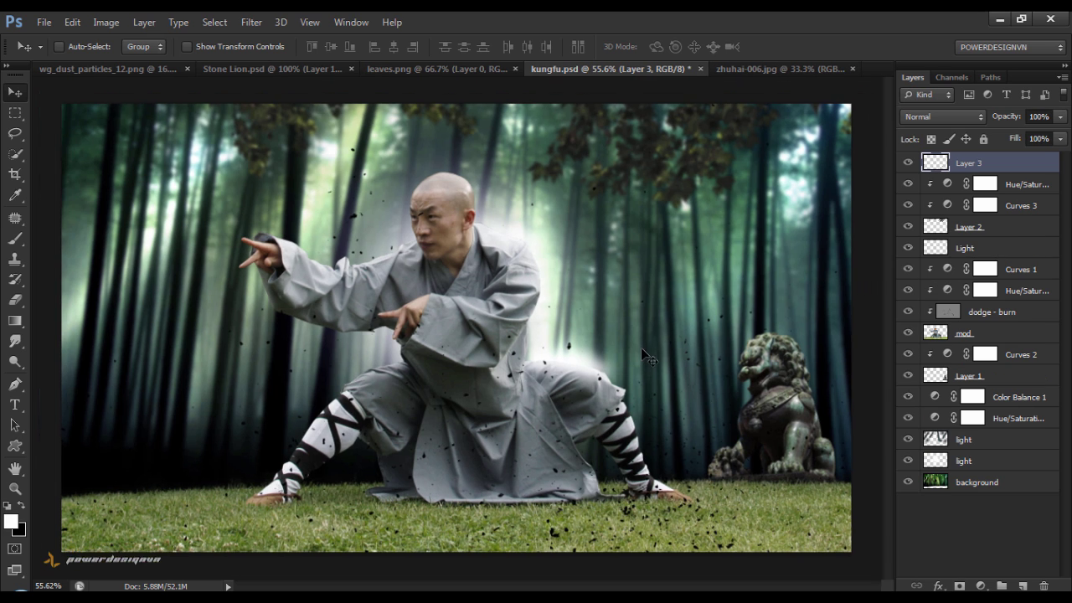
Scale the dust particles down to about 40% then 69% and place them on the left leg.
key(ctrl+minus)
key(ctrl+minus)
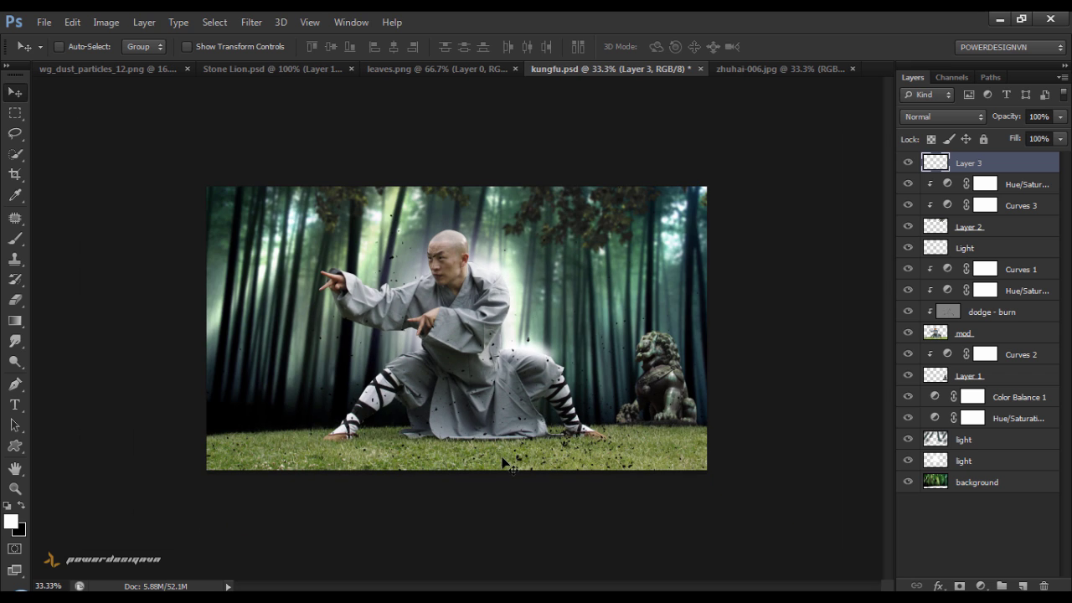
drag(504, 463, 519, 405)
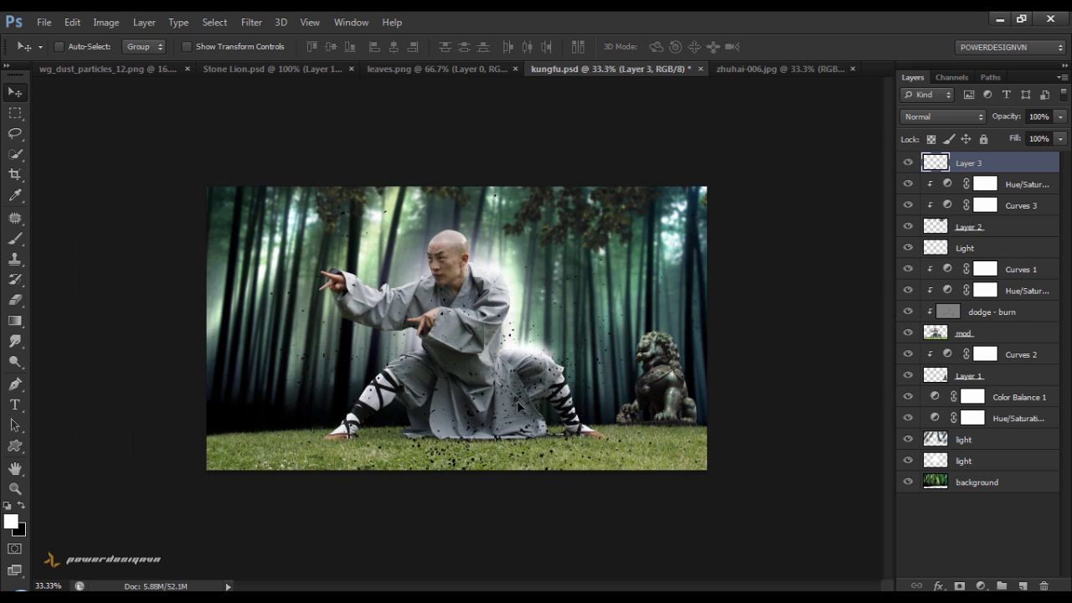
key(ctrl+t)
mouse_move(813, 142)
mouse_down()
mouse_move(561, 293)
mouse_move(604, 346)
mouse_up()
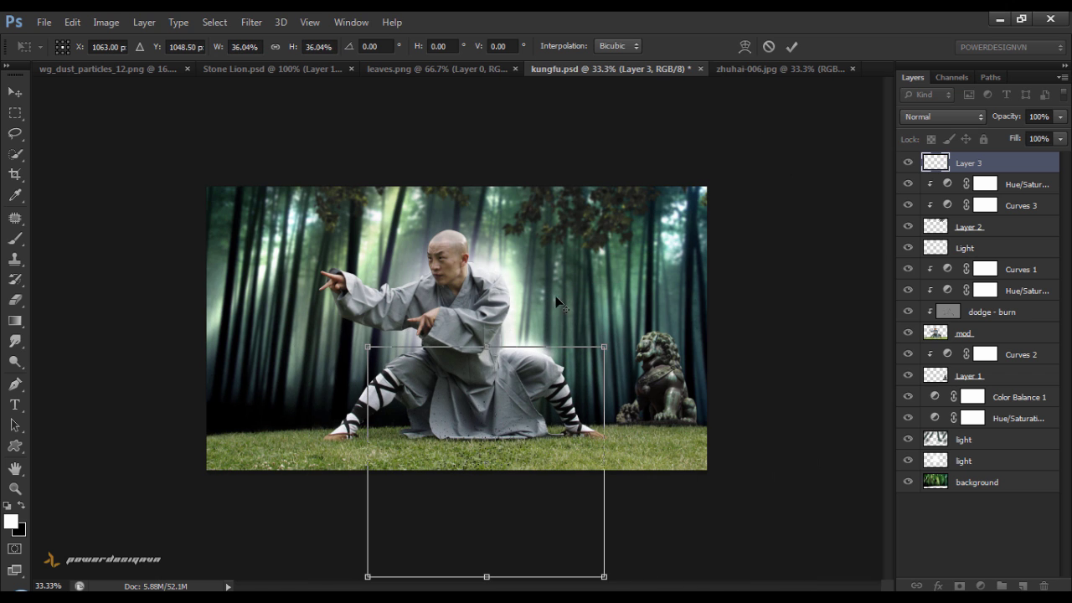
key(Return)
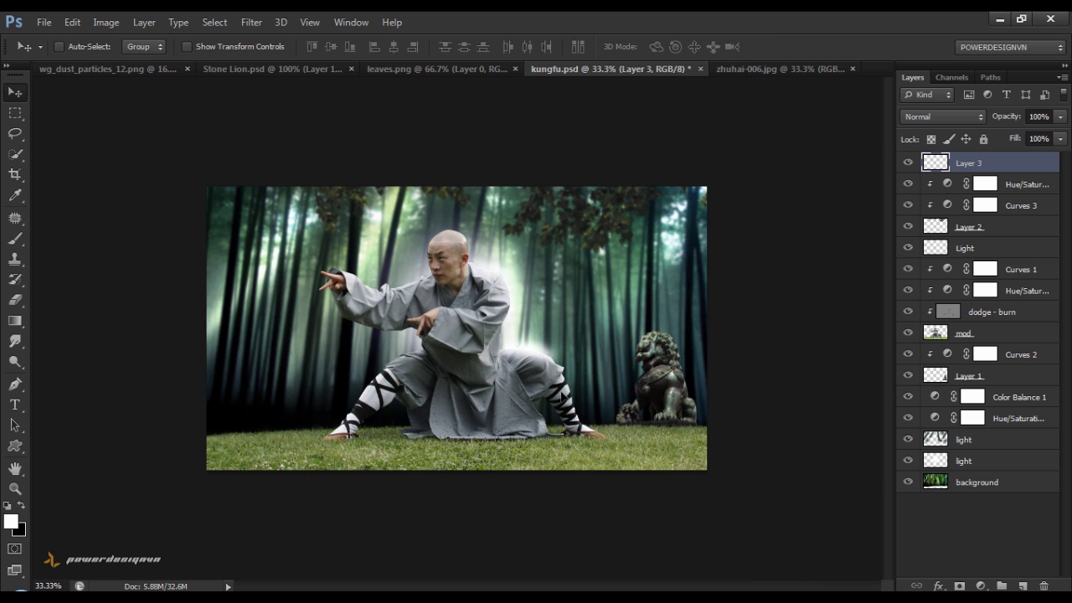
key(ctrl+plus)
drag(509, 499, 335, 441)
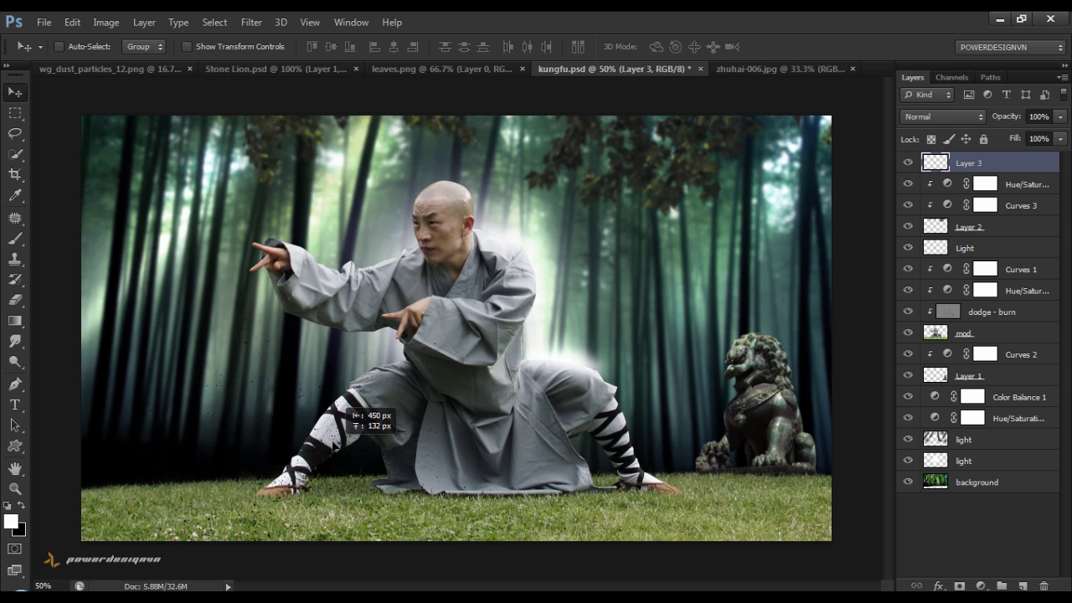
key(ctrl+t)
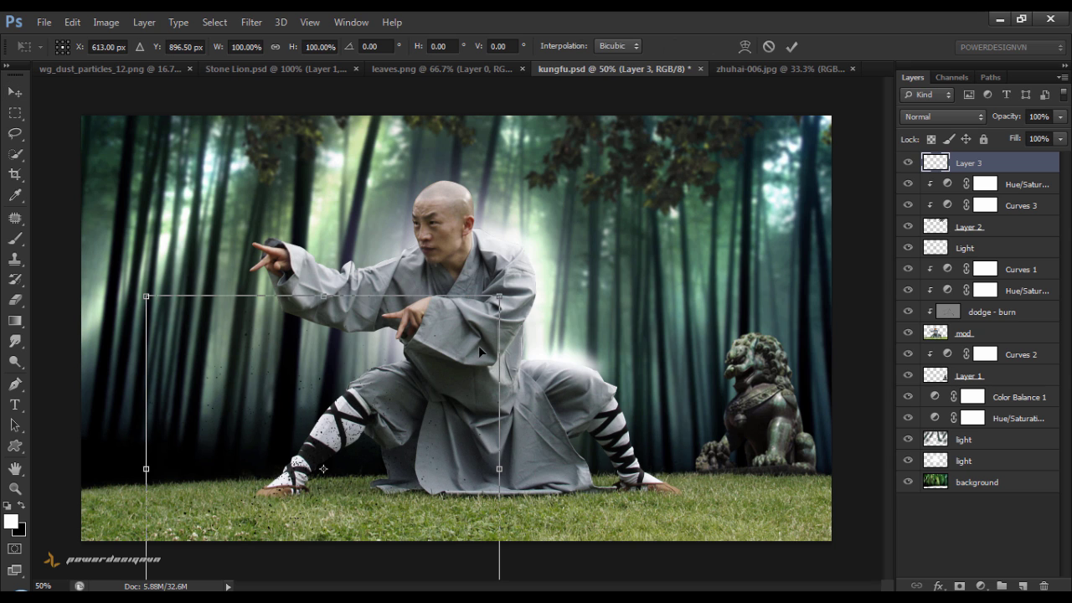
drag(507, 291, 466, 326)
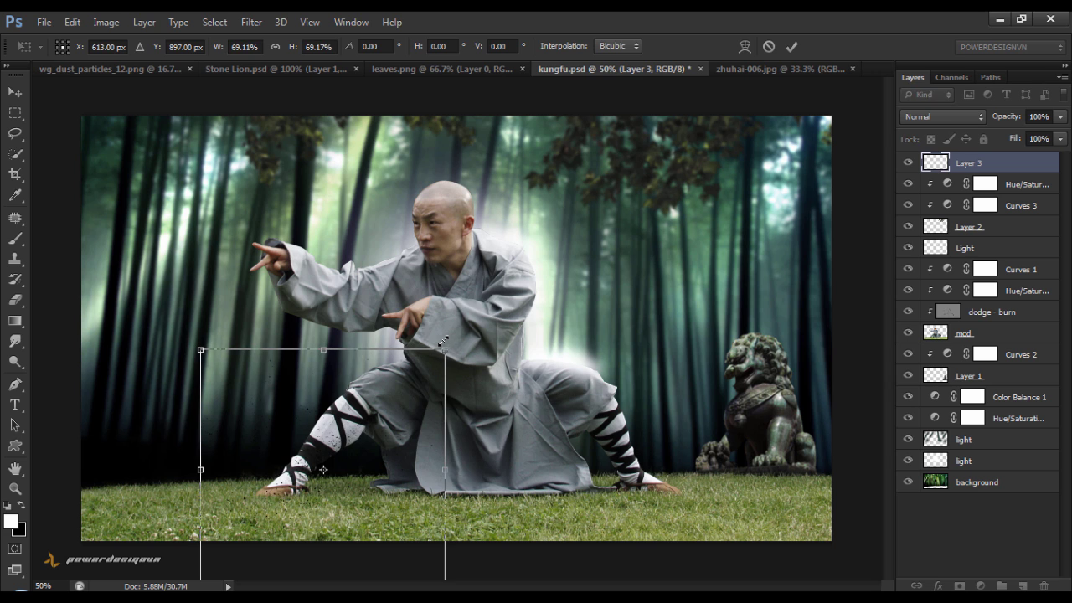
key(Return)
Convert Layer 3 to a smart object, shift it left over the leg, then rasterize it.
right_click(973, 164)
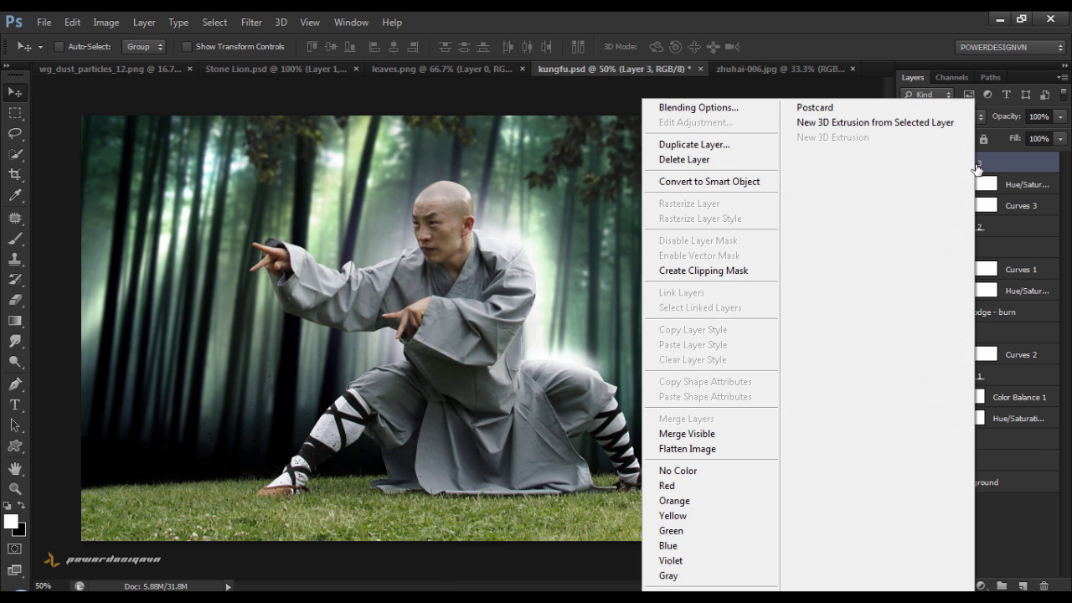
click(713, 185)
drag(344, 450, 312, 449)
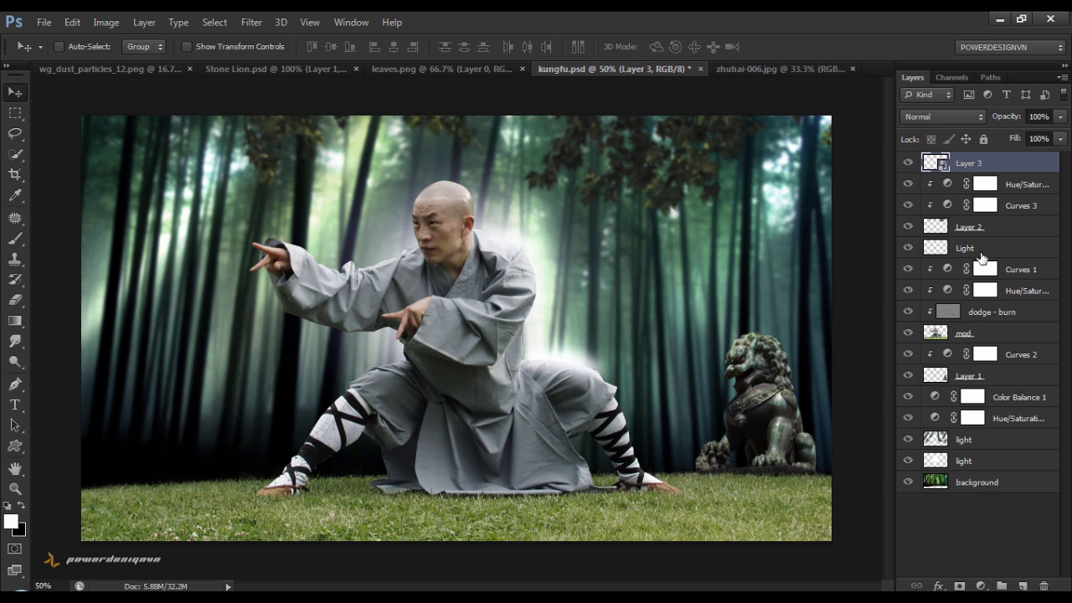
right_click(968, 164)
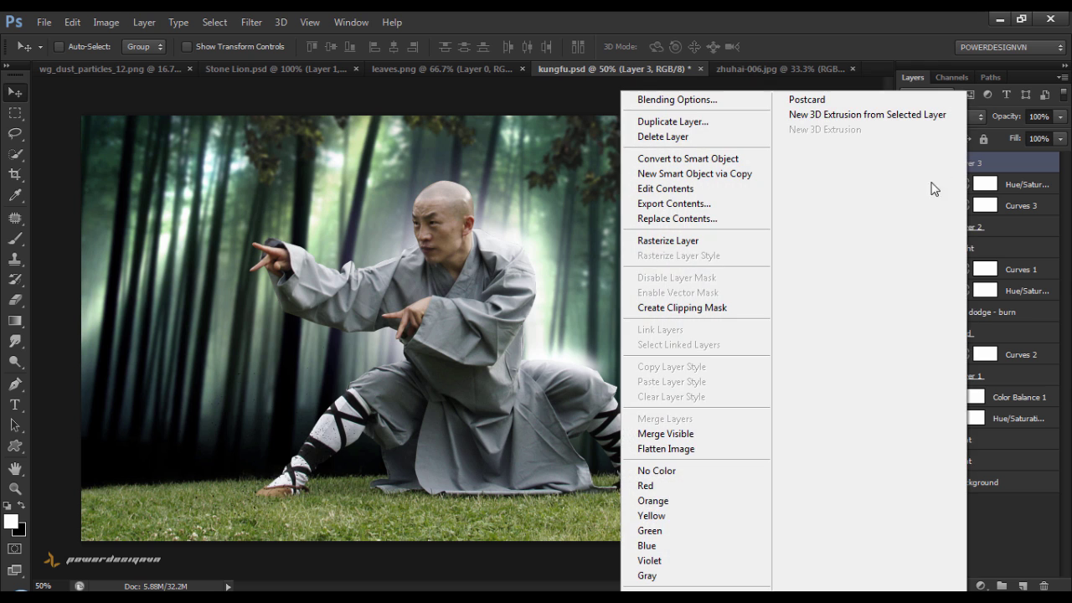
click(708, 243)
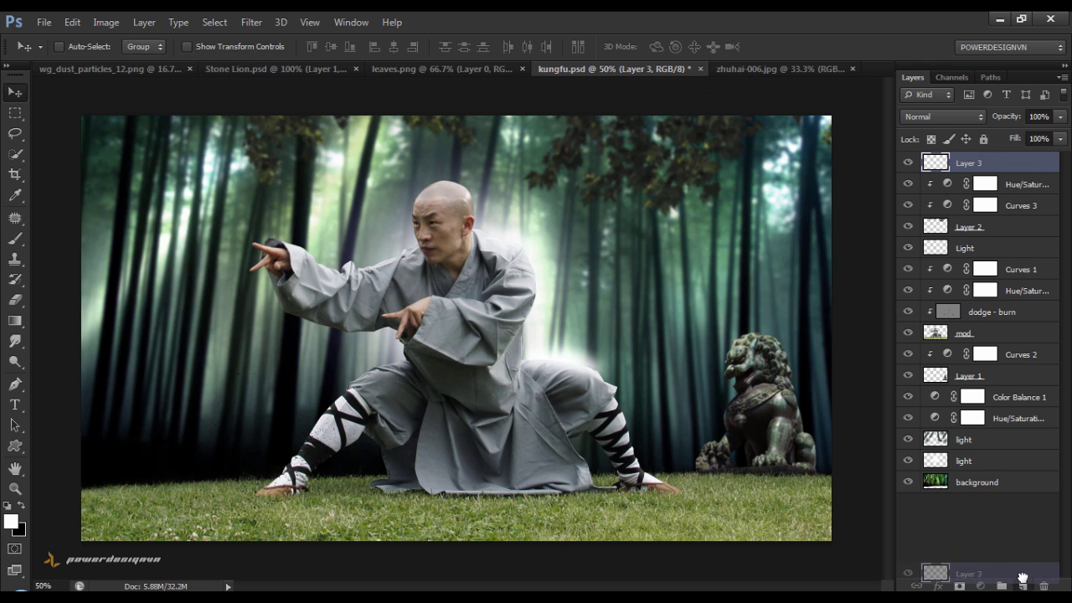
Duplicate the dust layer, shrink it to about 60% and place it beside the monk's back foot.
drag(1028, 168, 1022, 586)
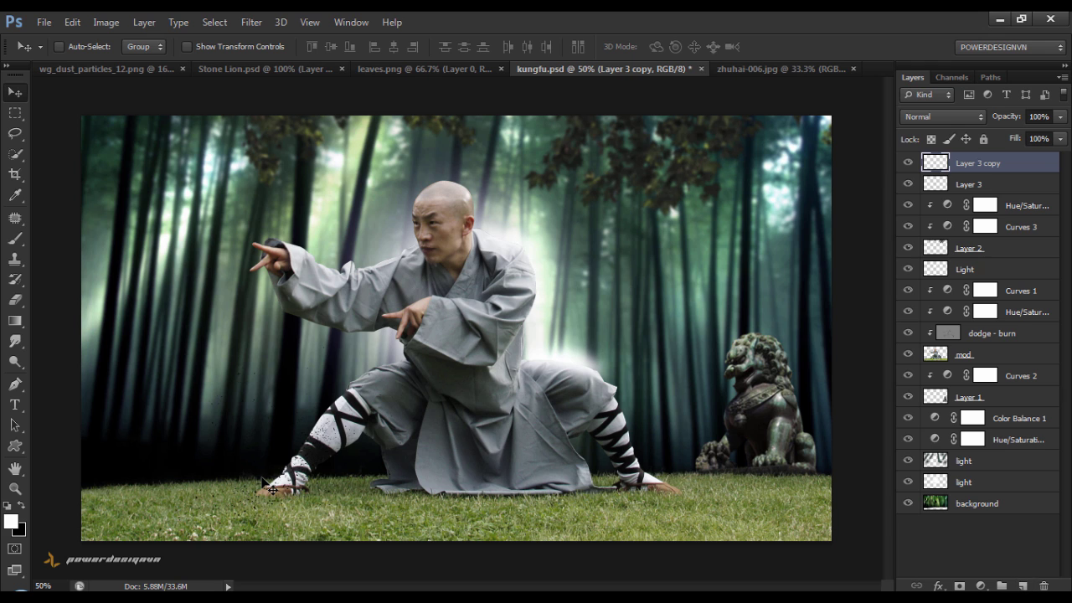
key(shift+Left)
key(shift+Left)
key(shift+Left)
key(ctrl+t)
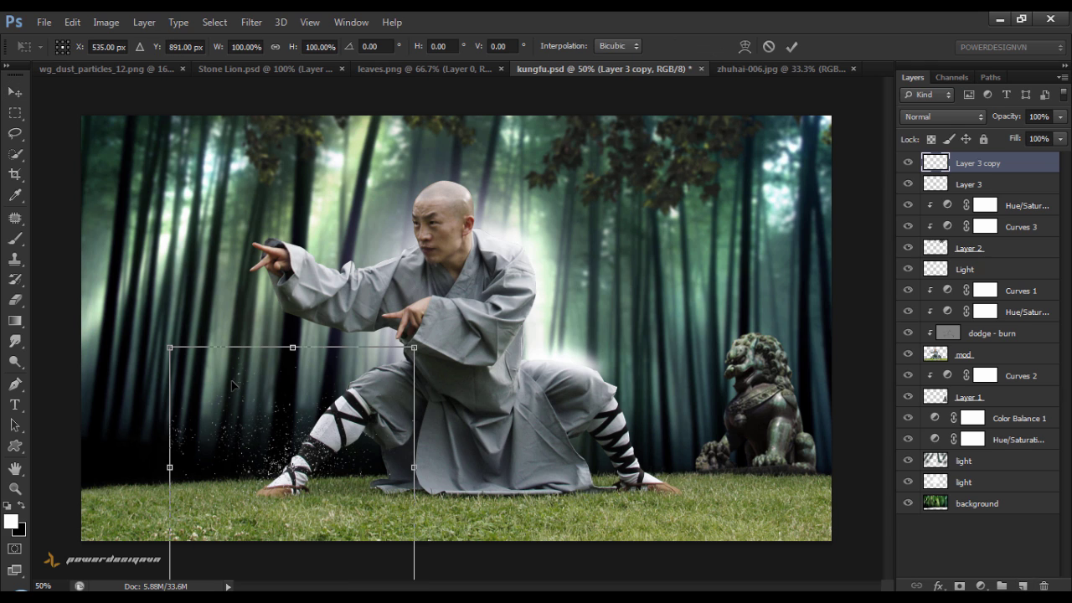
drag(170, 345, 217, 395)
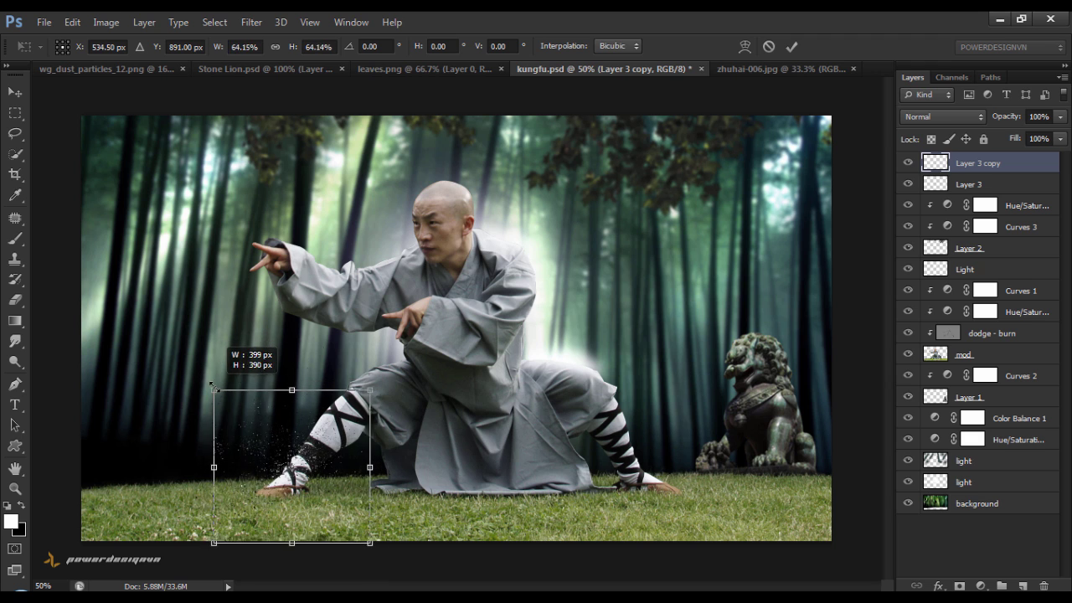
drag(276, 422, 248, 435)
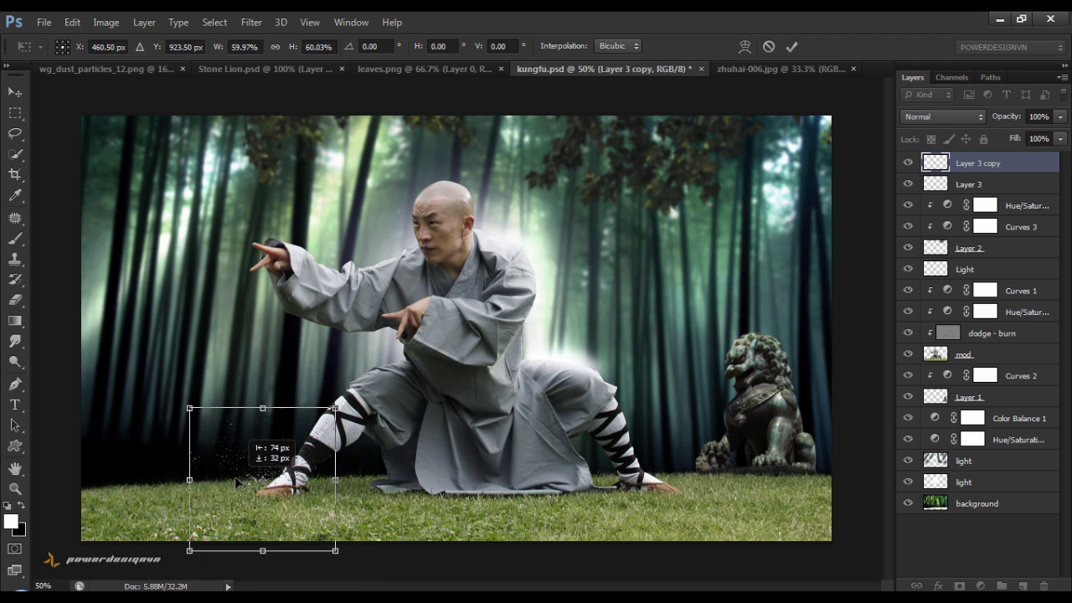
click(791, 46)
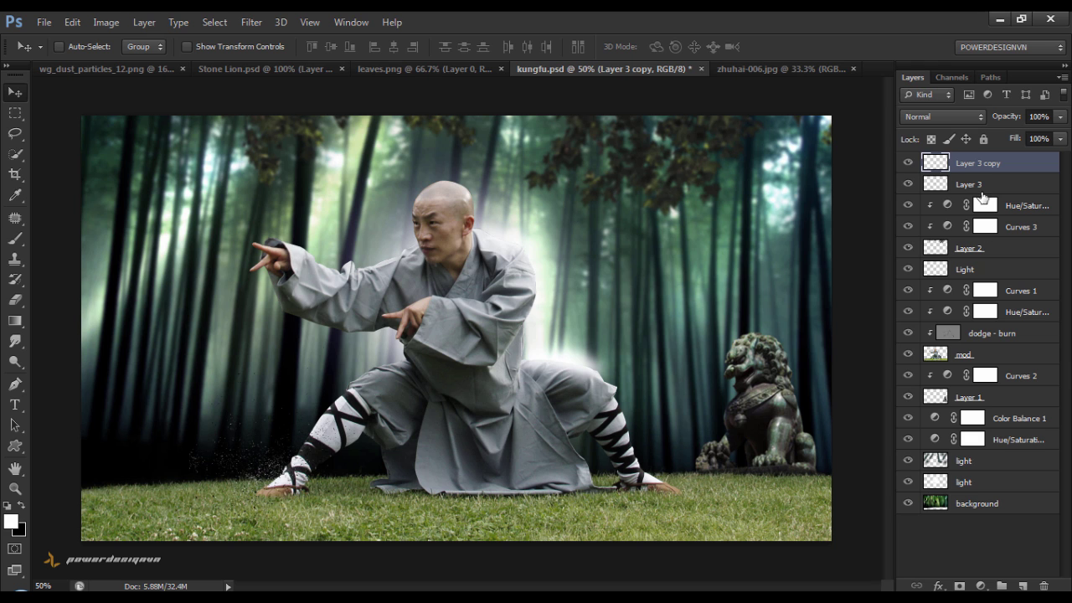
Duplicate both dust layers, shrink them to about 59% and place them at the stone lion's base.
shift+click(979, 184)
drag(273, 496, 706, 489)
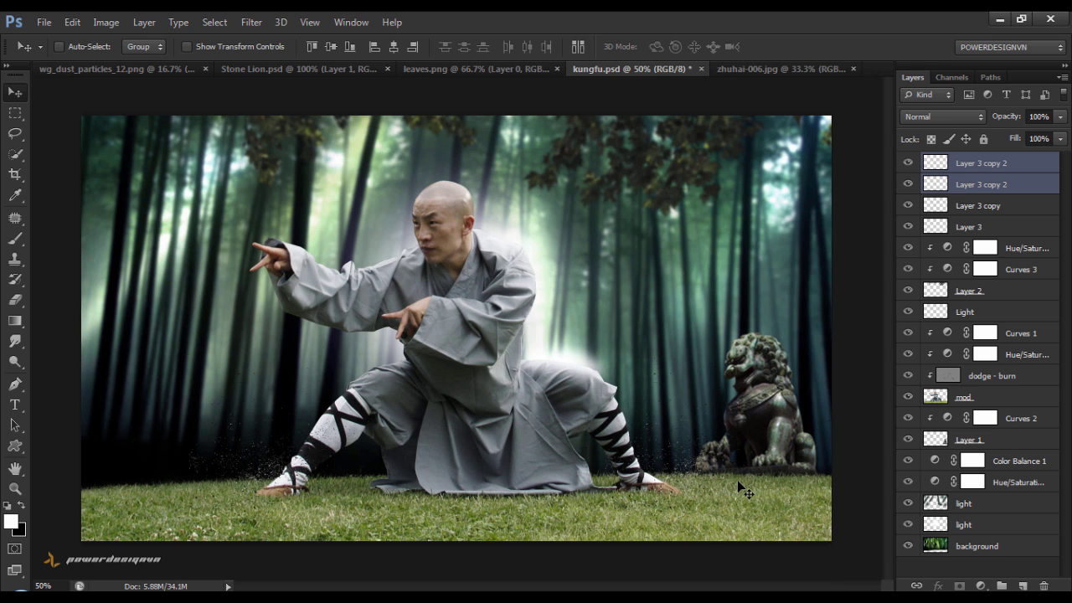
key(ctrl+t)
drag(833, 364, 784, 401)
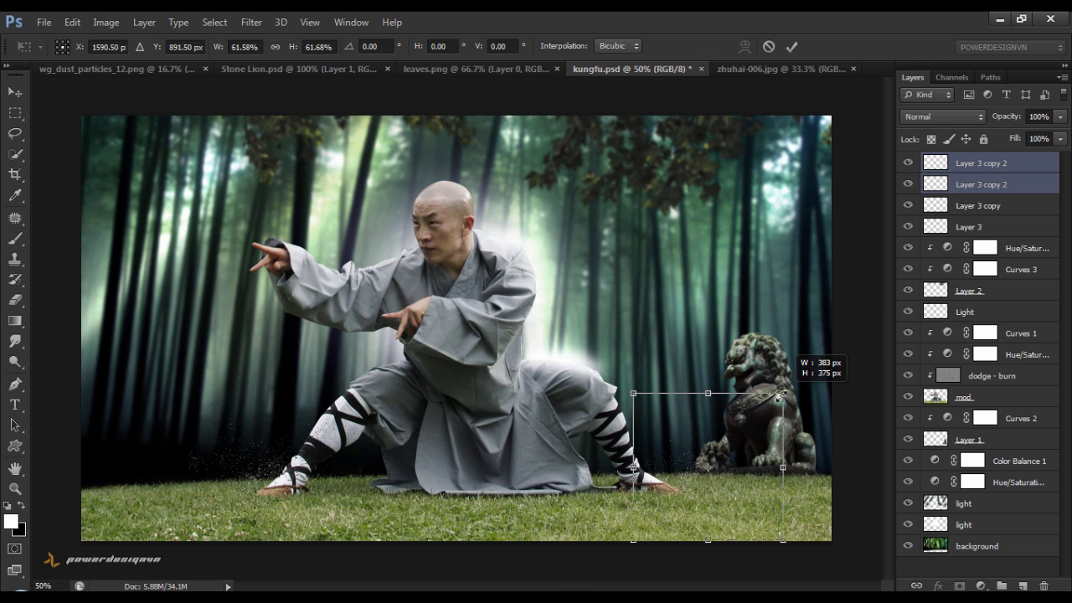
mouse_move(682, 480)
mouse_down()
mouse_move(662, 470)
mouse_move(669, 467)
mouse_up()
key(Return)
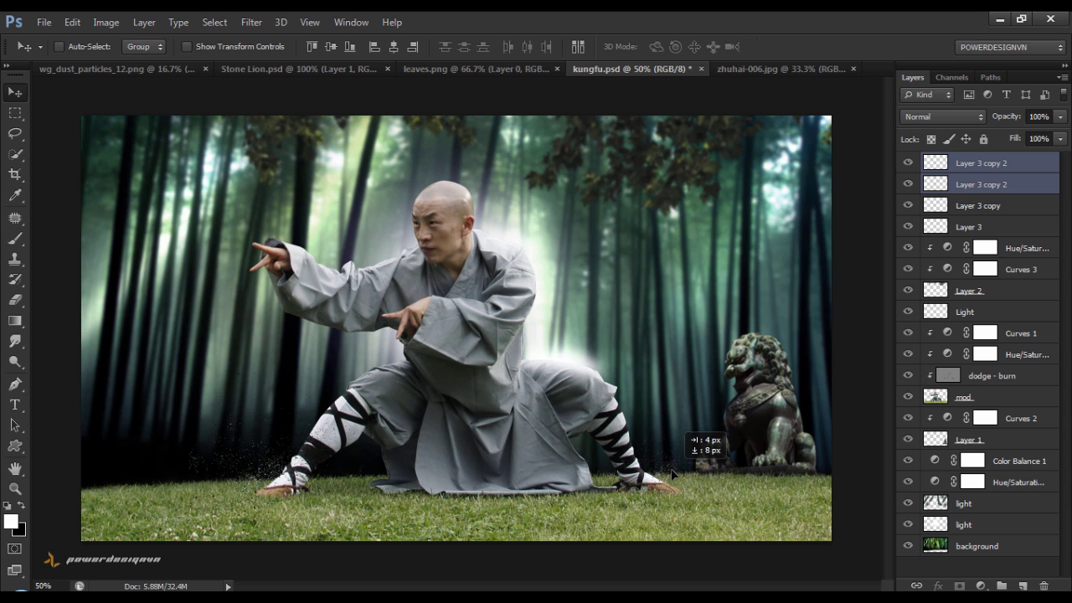
drag(672, 459, 673, 471)
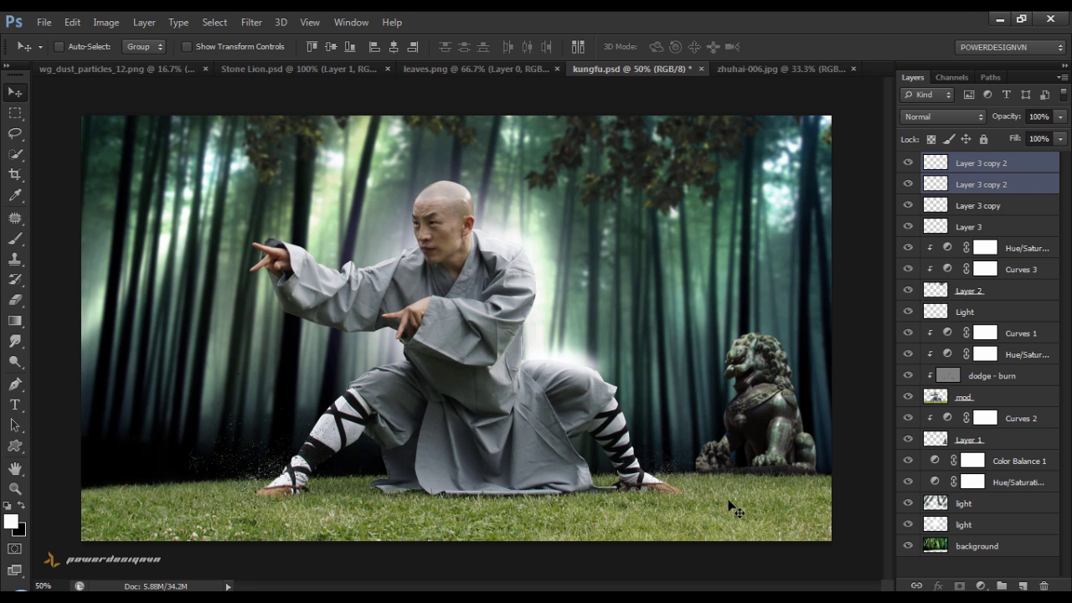
key(ctrl+plus)
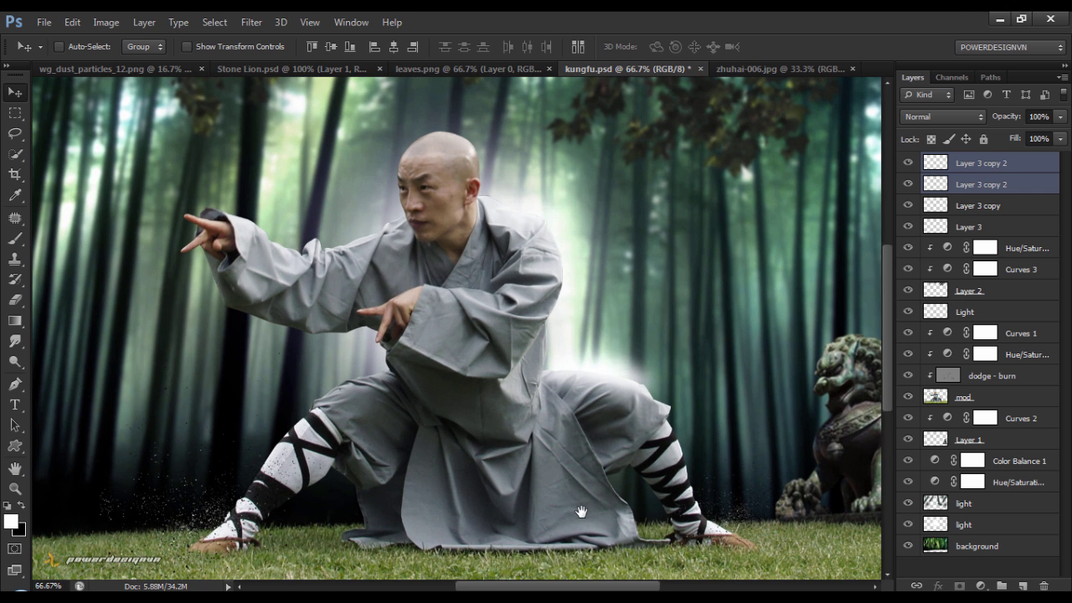
drag(586, 506, 592, 491)
key(ctrl+minus)
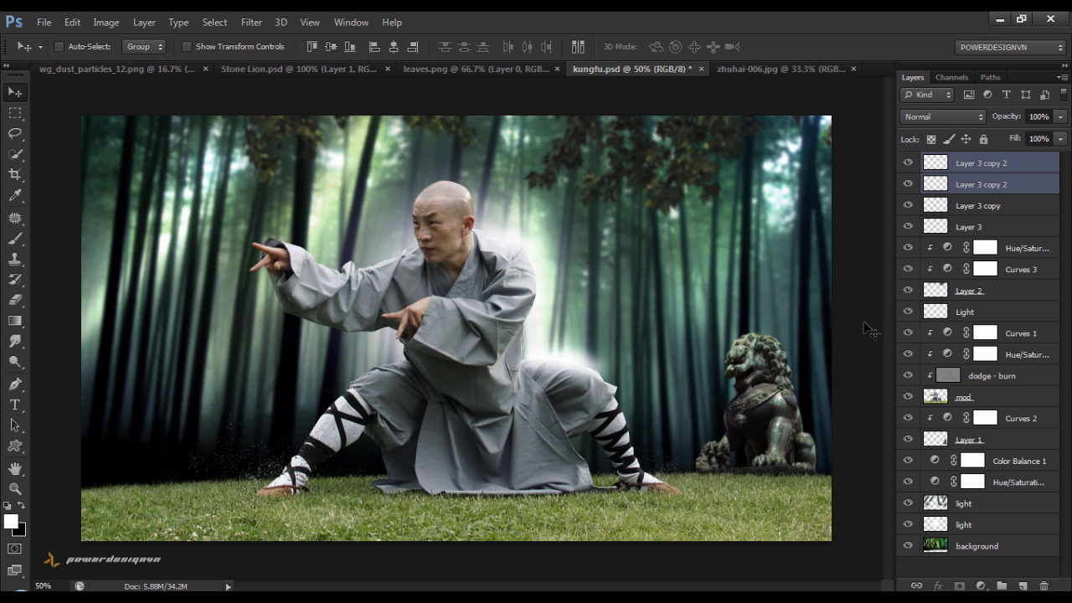
Stamp all visible layers into a new top layer named 'Final'.
click(999, 167)
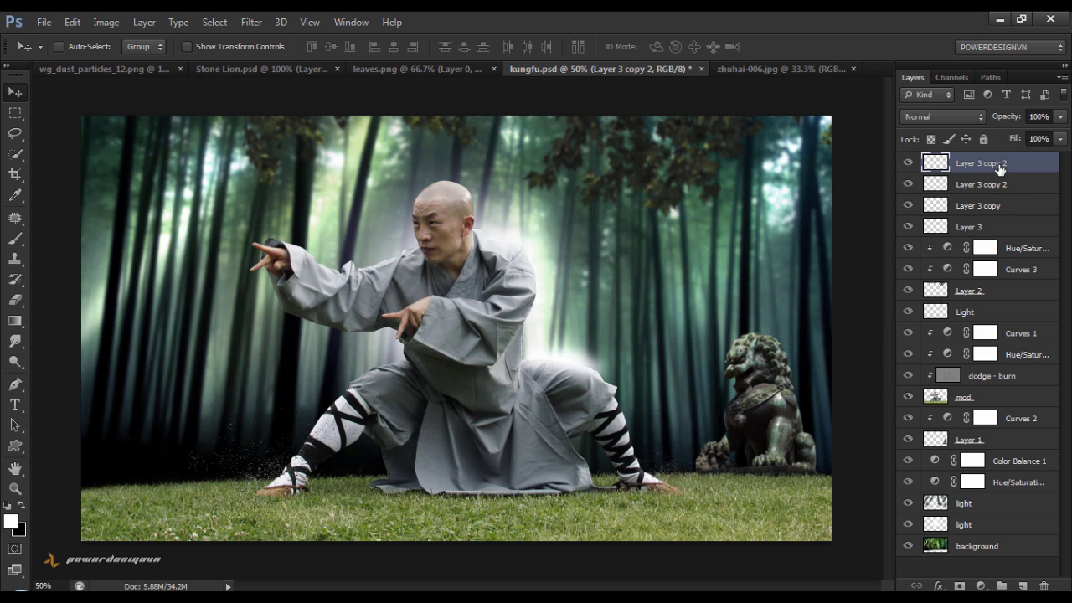
key(ctrl+shift+alt+e)
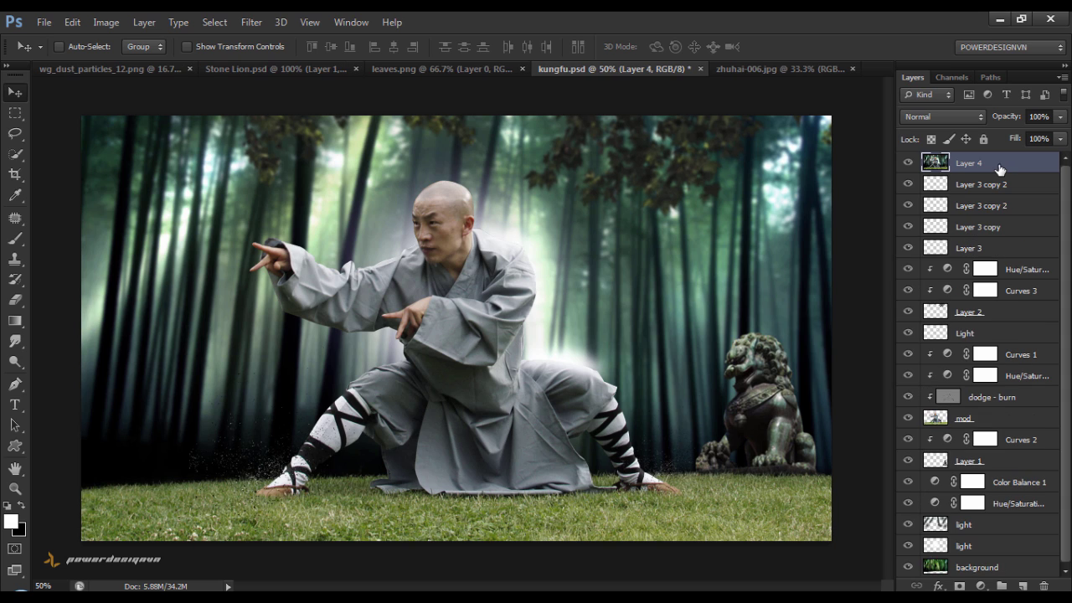
double_click(968, 165)
text(Final)
key(Return)
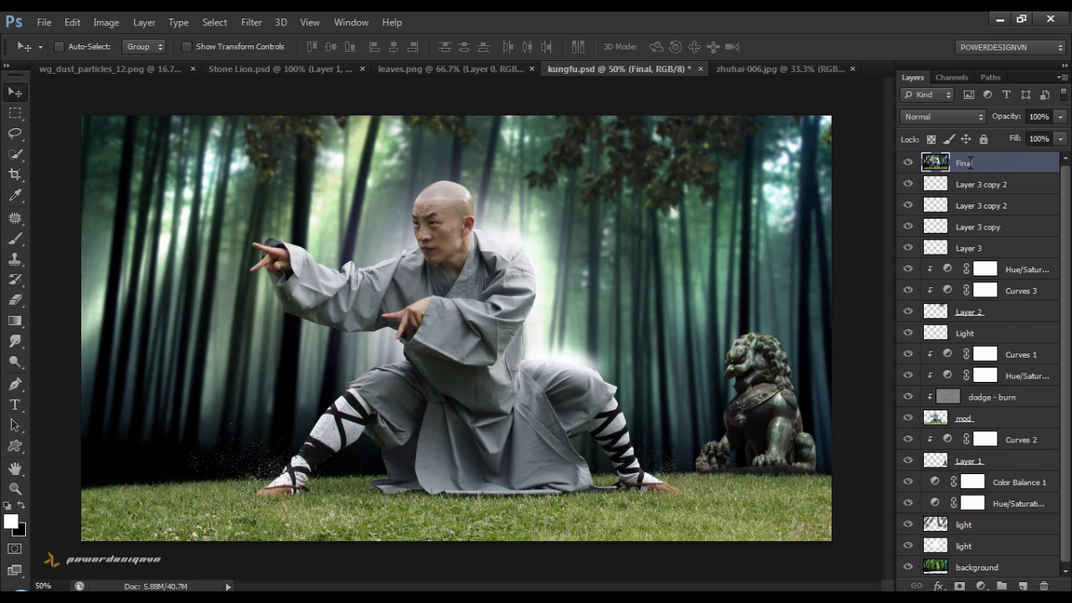
Add a Color Balance adjustment layer set to Color blend mode.
click(980, 585)
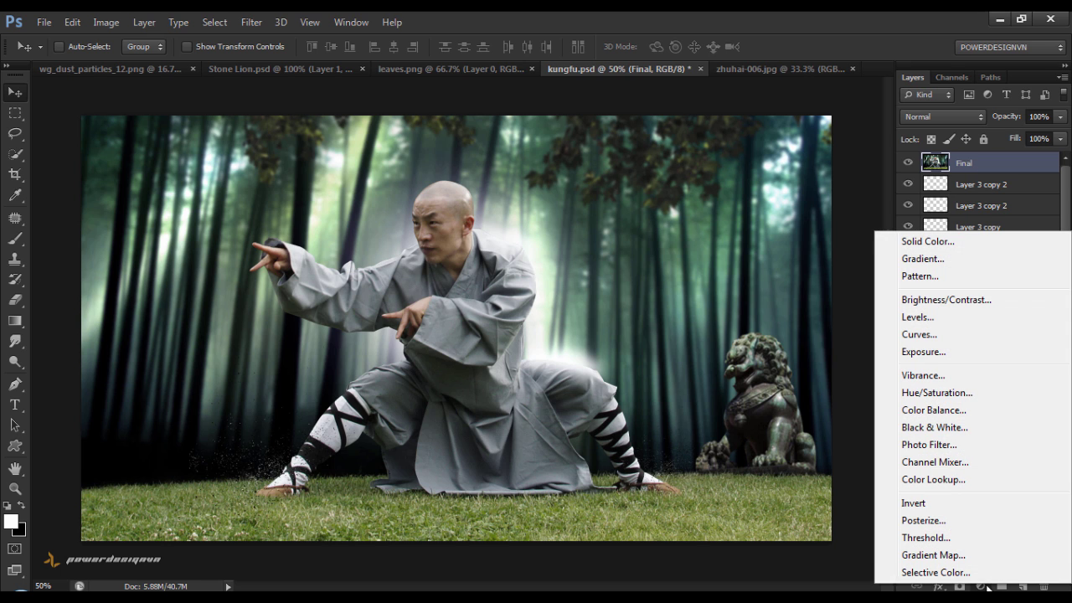
click(932, 410)
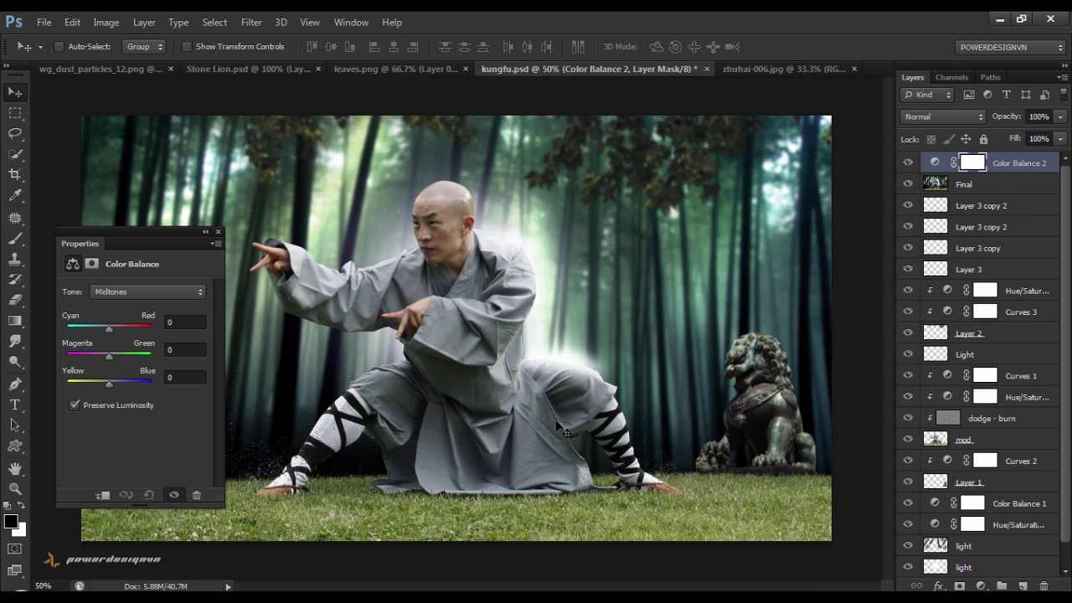
drag(172, 231, 171, 103)
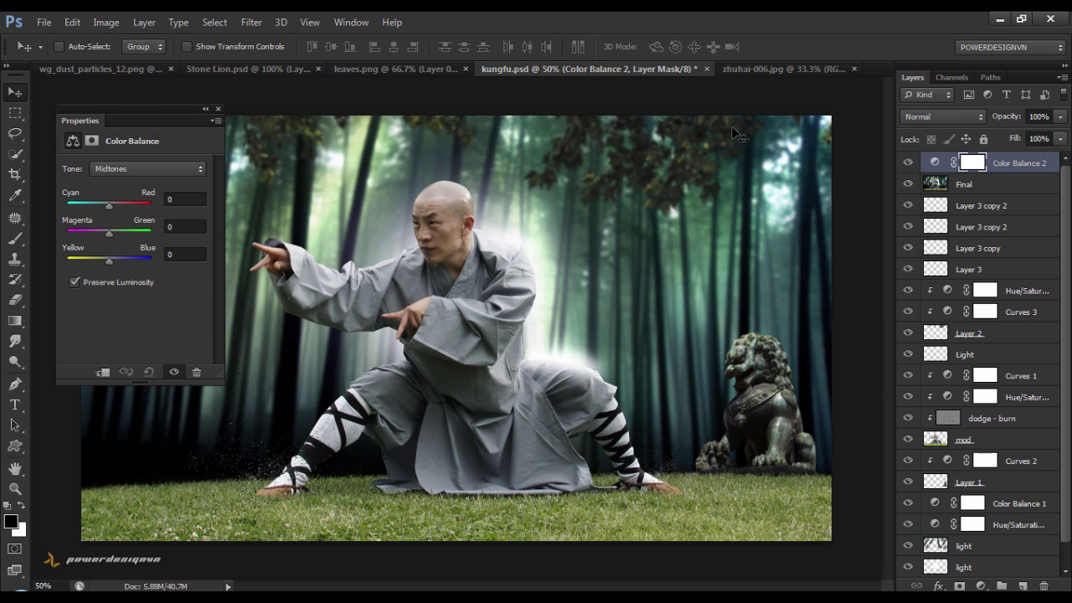
click(942, 117)
click(912, 510)
Set the Color Balance tone to Shadows and push Blue to +20.
click(194, 170)
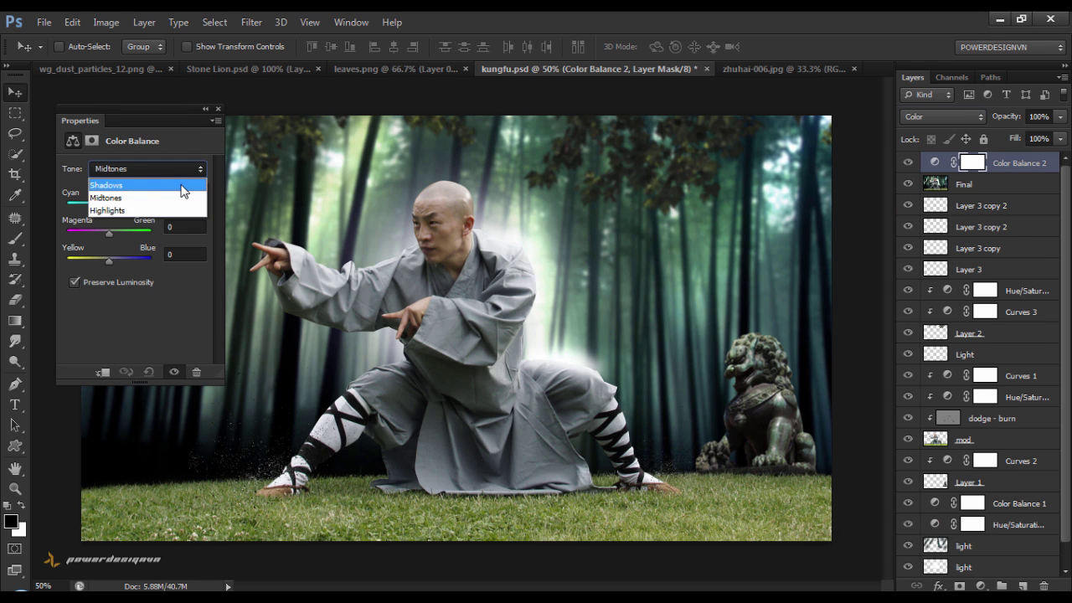
click(182, 186)
drag(112, 259, 114, 259)
click(168, 251)
text(25)
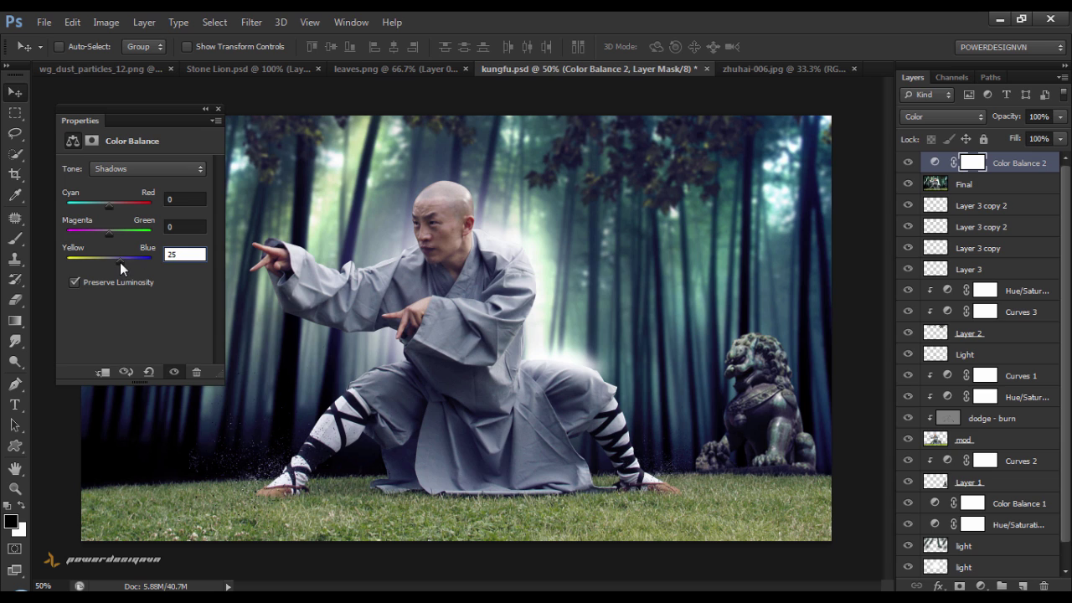
key(Return)
text(15)
key(Return)
text(2)
click(216, 109)
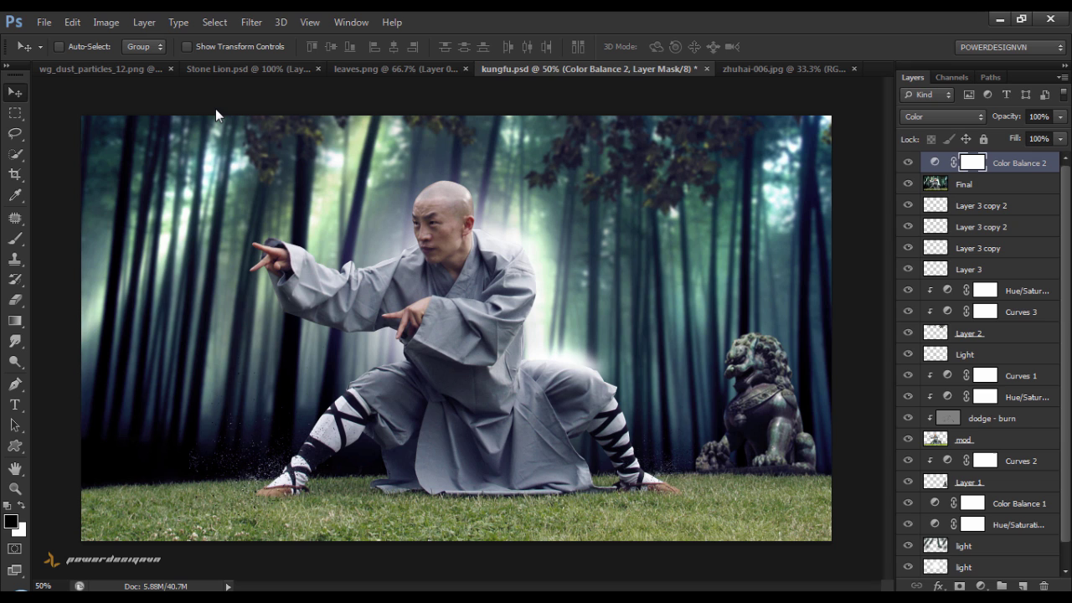
click(981, 586)
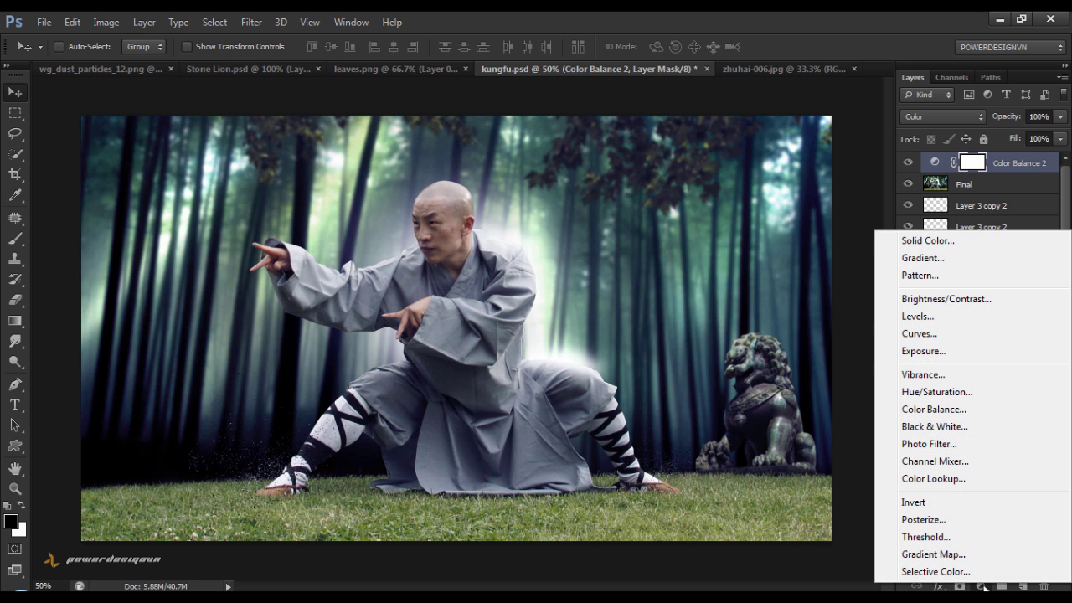
Add a Photo Filter layer using Warming Filter (85) at 25% density.
click(967, 449)
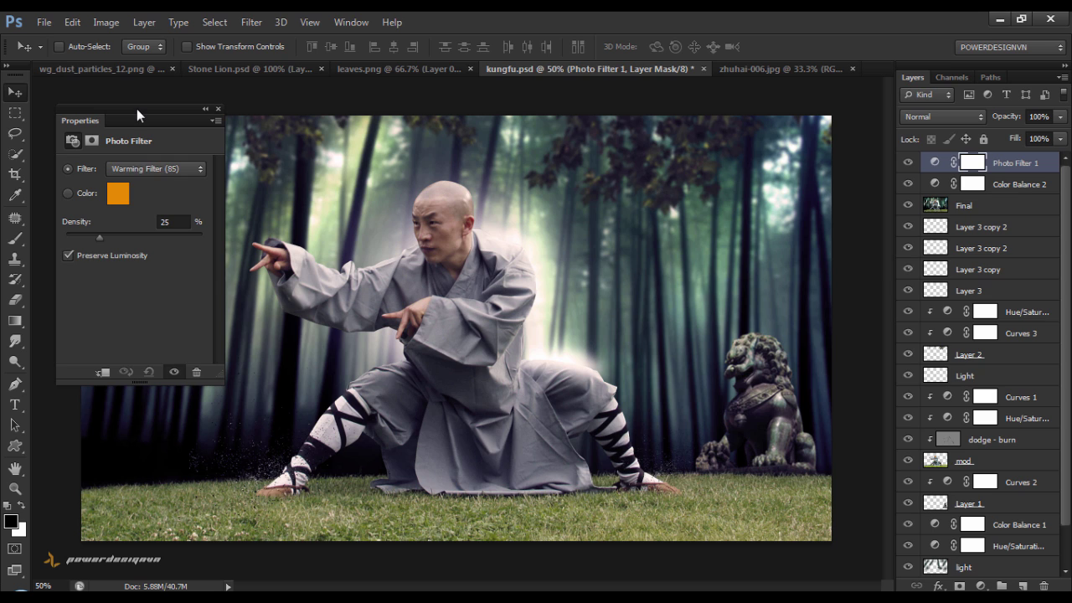
drag(136, 109, 136, 106)
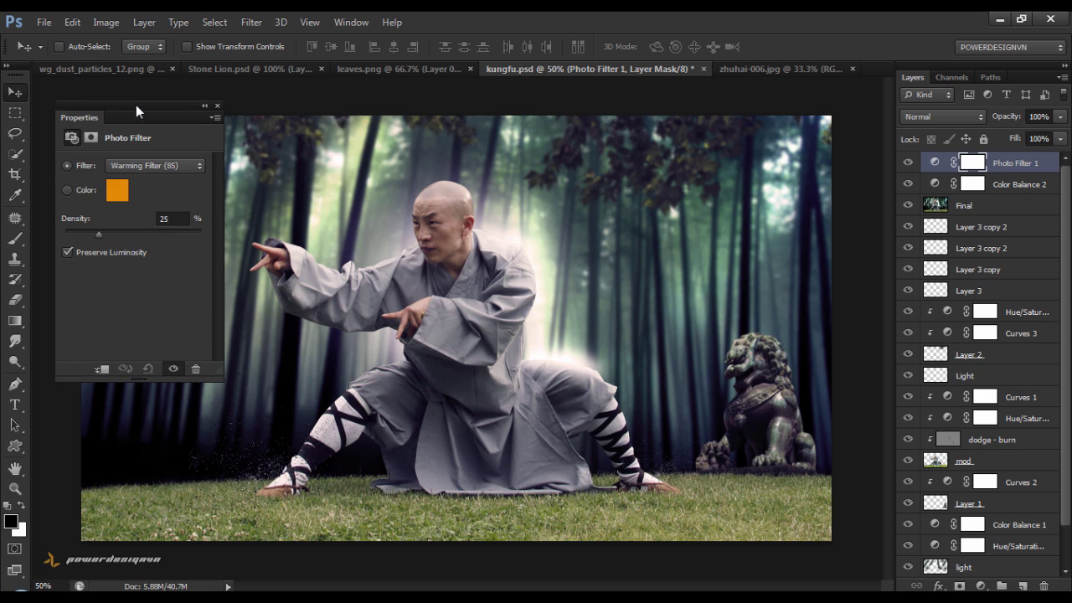
click(218, 105)
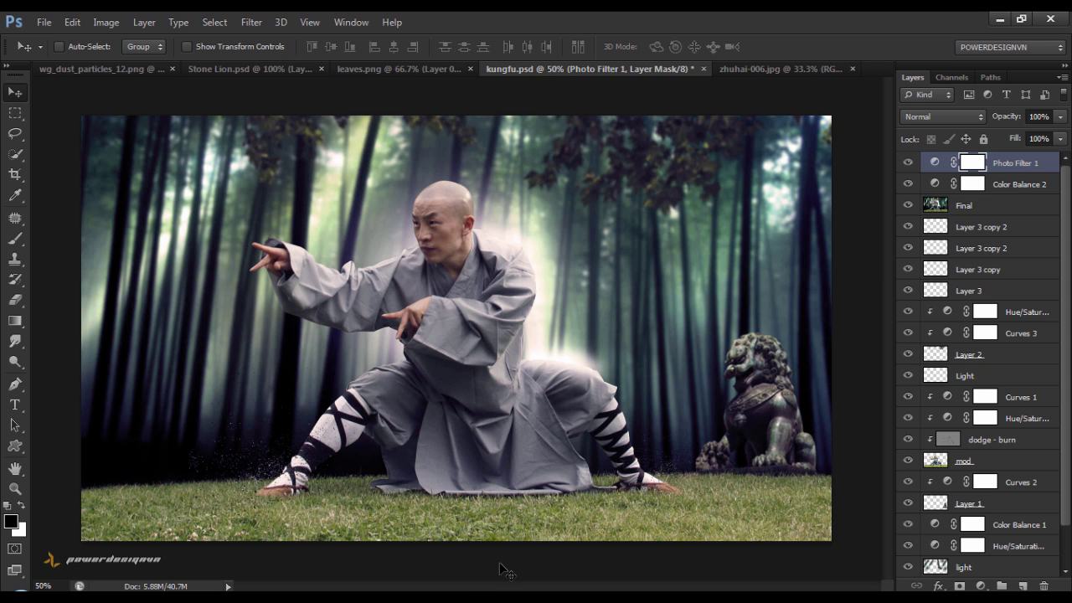